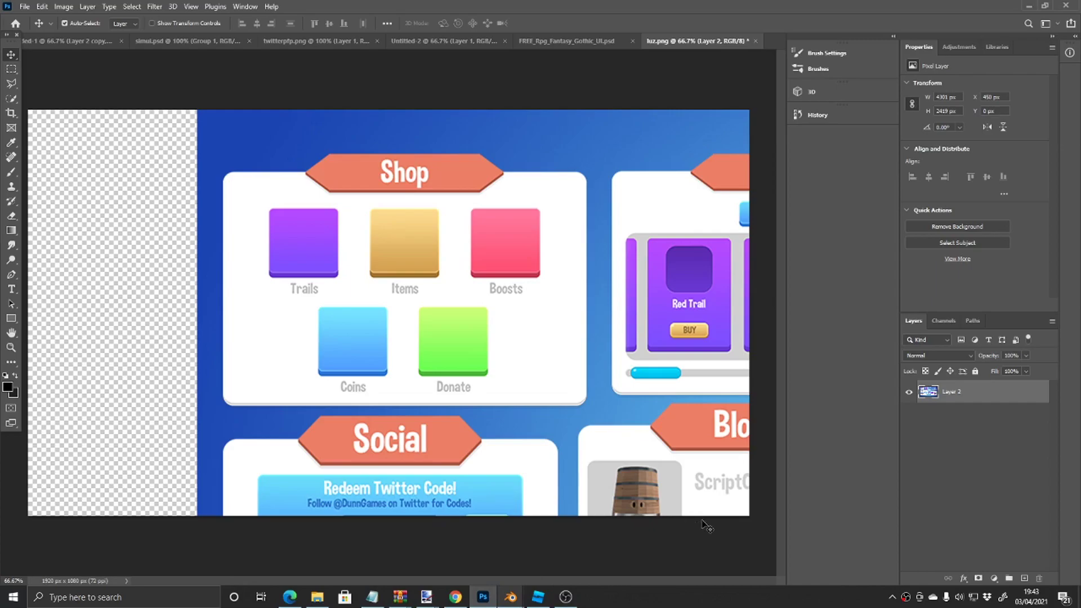
Step: Zoom the mockup to 100% and scroll until the Shop card with its Trails, Items, Boosts, Coins and Donate buttons fills the view
key(ctrl+minus)
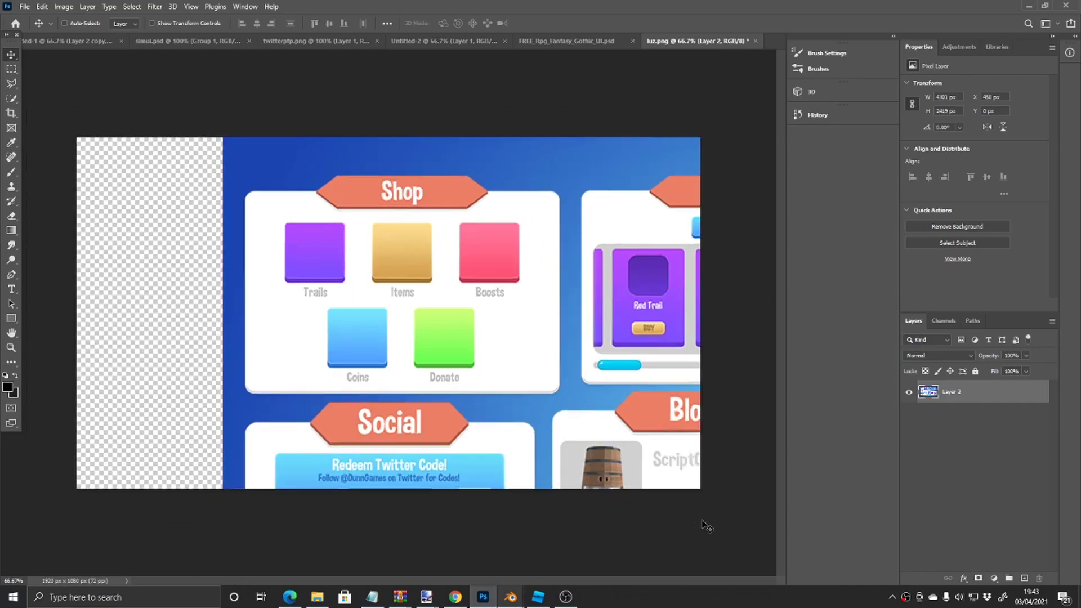
key(ctrl+plus)
key(ctrl+plus)
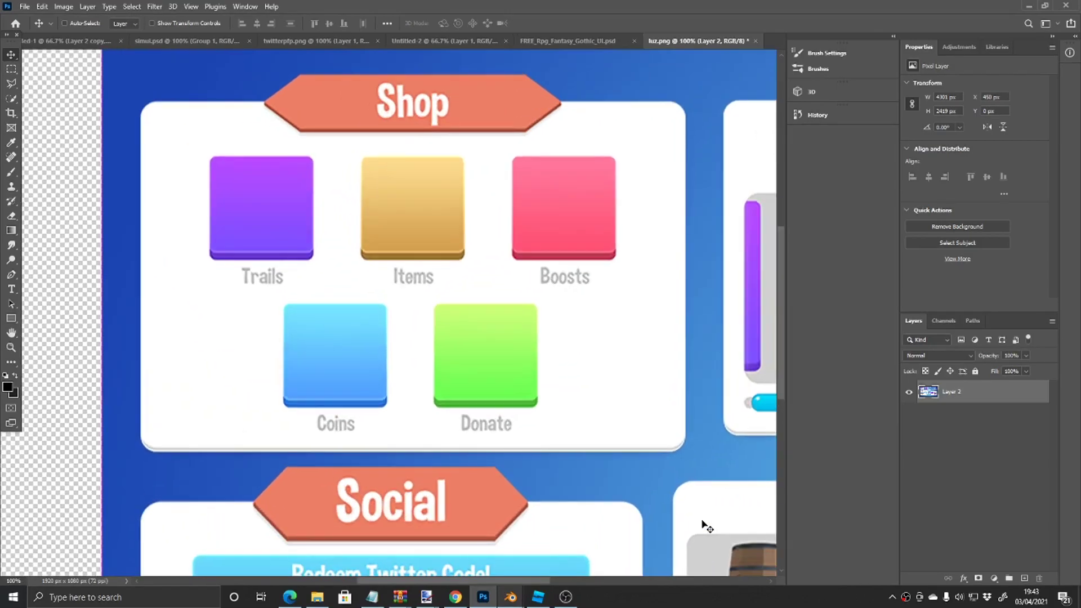
scroll(336, 369, up, 2)
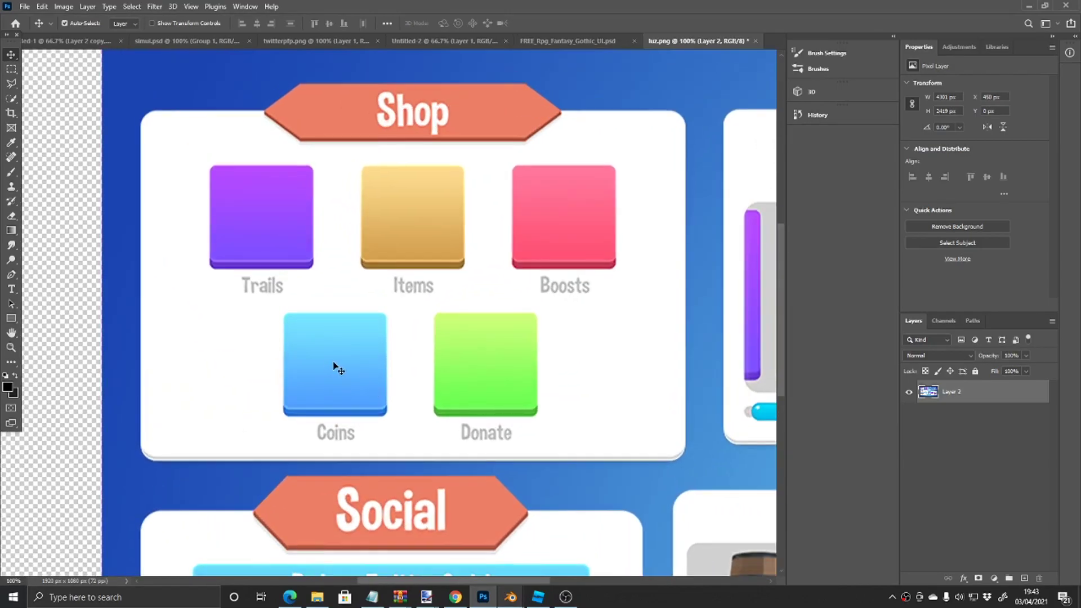
scroll(265, 366, up, 1)
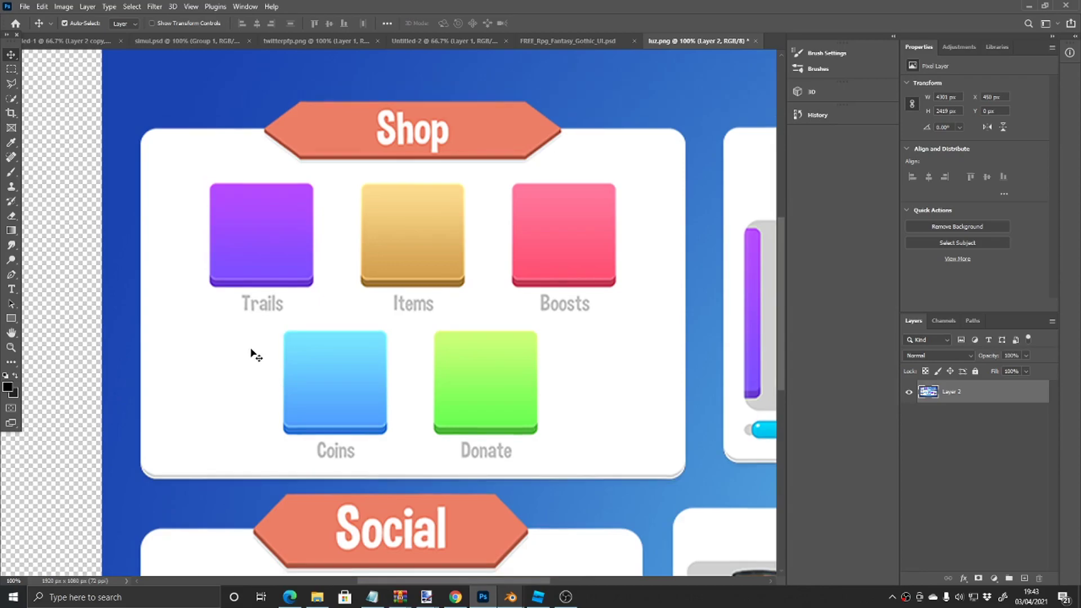
scroll(149, 299, down, 2)
scroll(40, 257, up, 1)
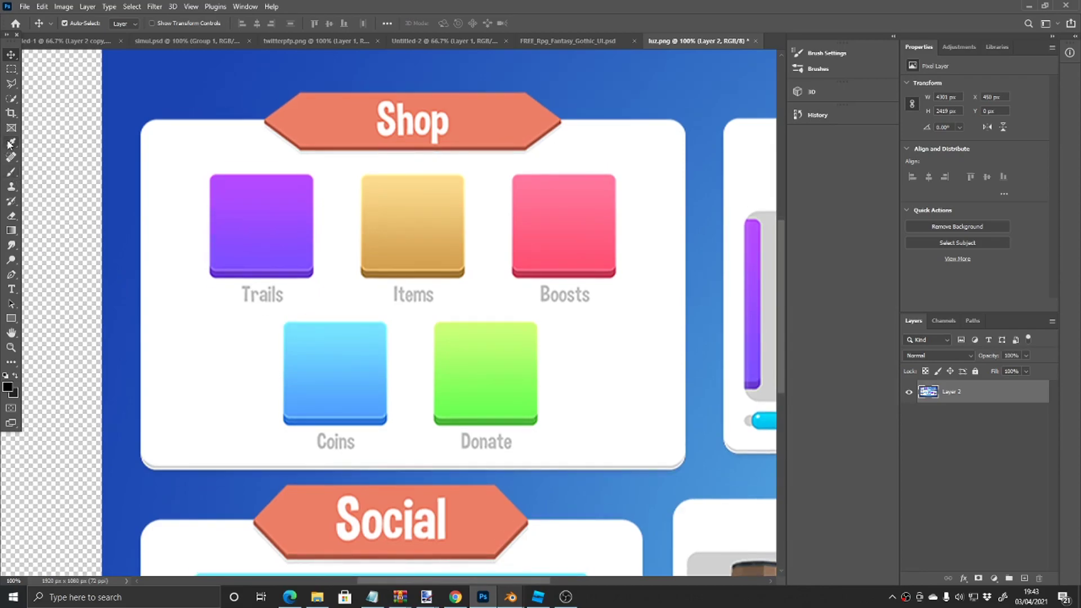
click(10, 142)
Step: Eyedrop the Shop card's white as the foreground colour
click(618, 128)
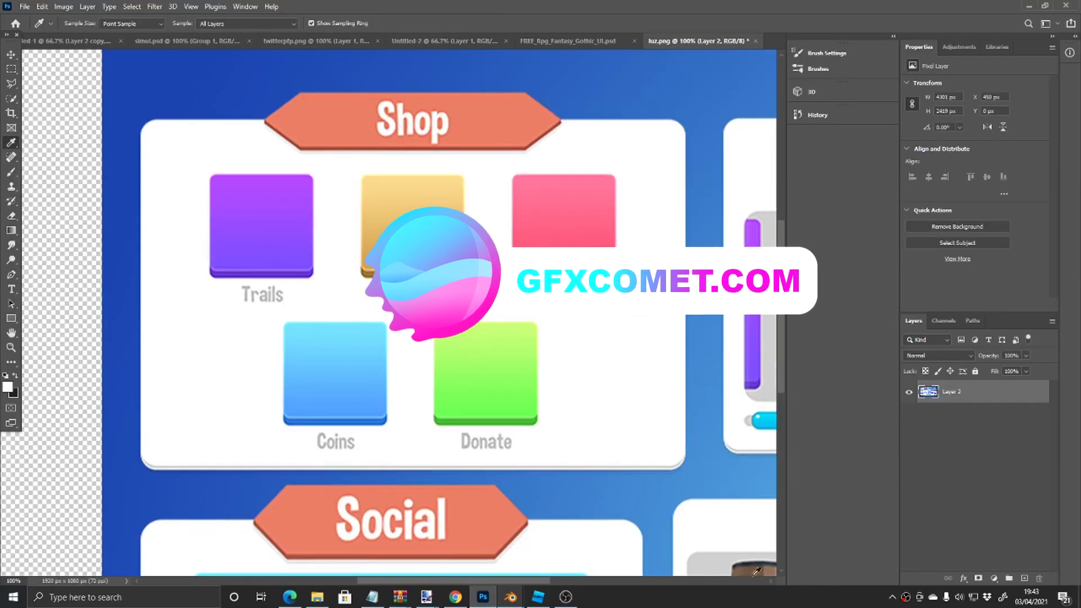
scroll(156, 241, right, 1)
click(155, 241)
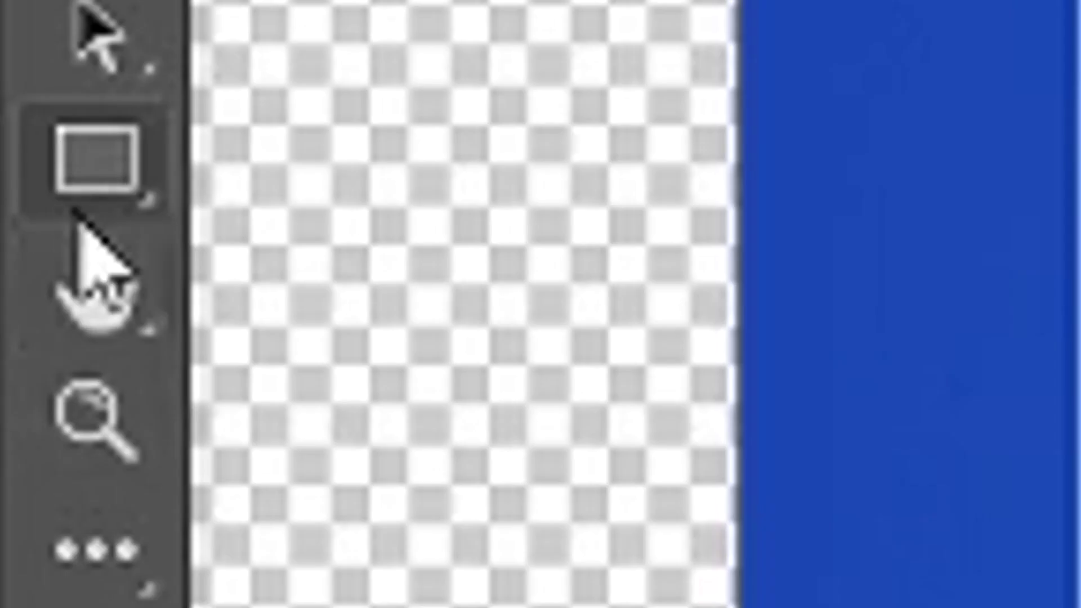
Step: Draw a white 40 px-radius rounded rectangle over the Shop card, stretched to its left and top edges
right_click(13, 322)
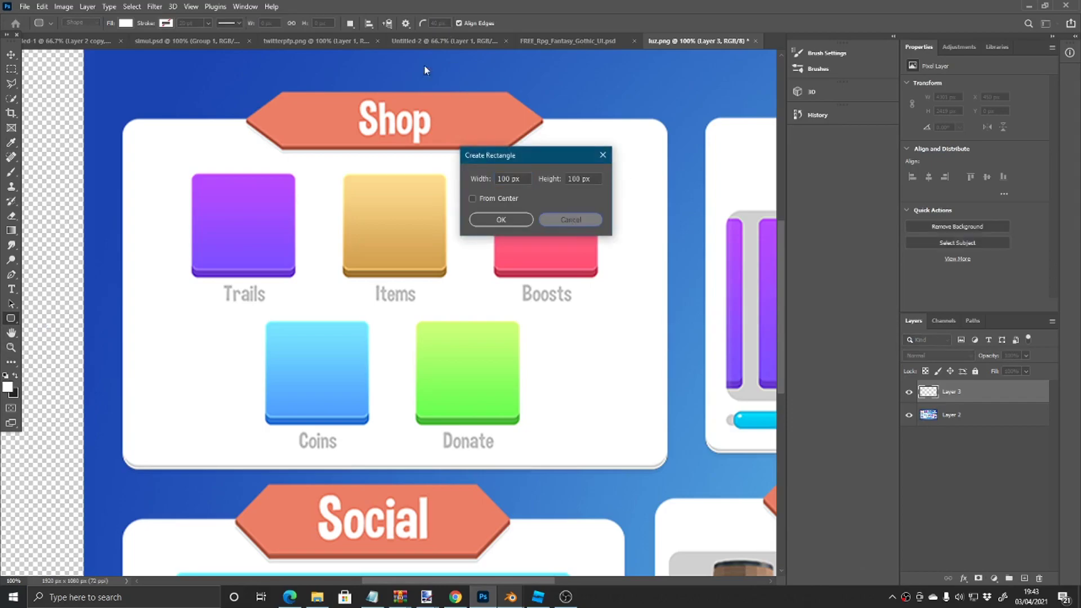
key(Escape)
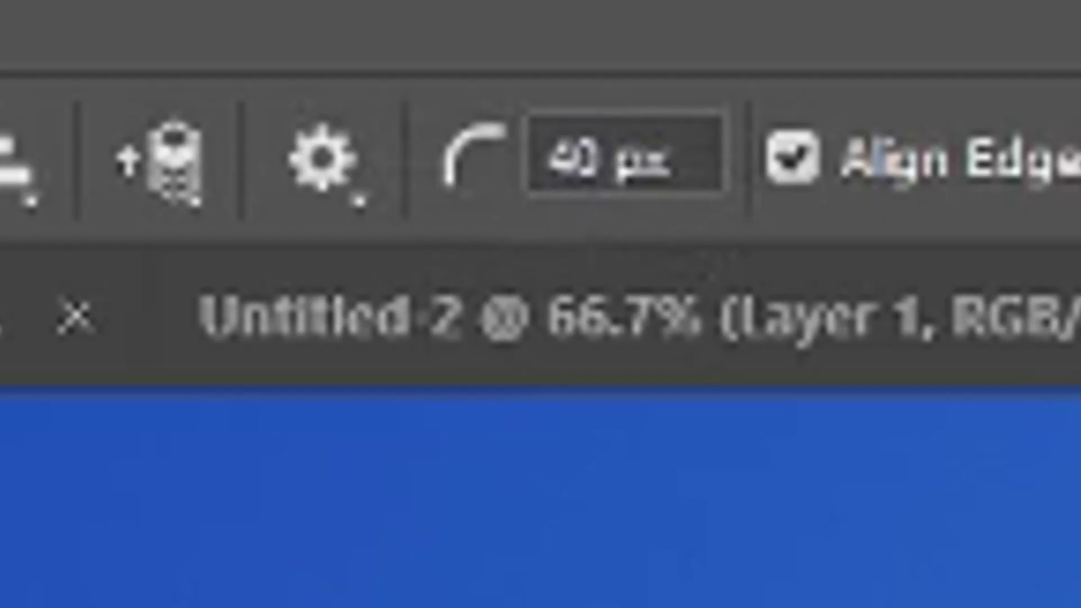
drag(143, 125, 667, 465)
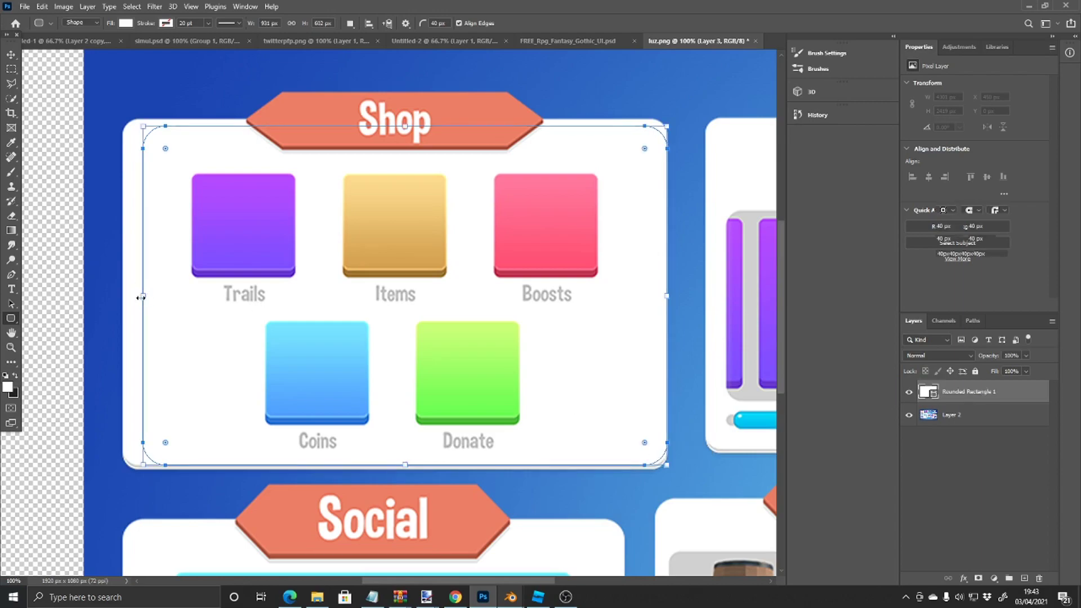
drag(135, 297, 123, 291)
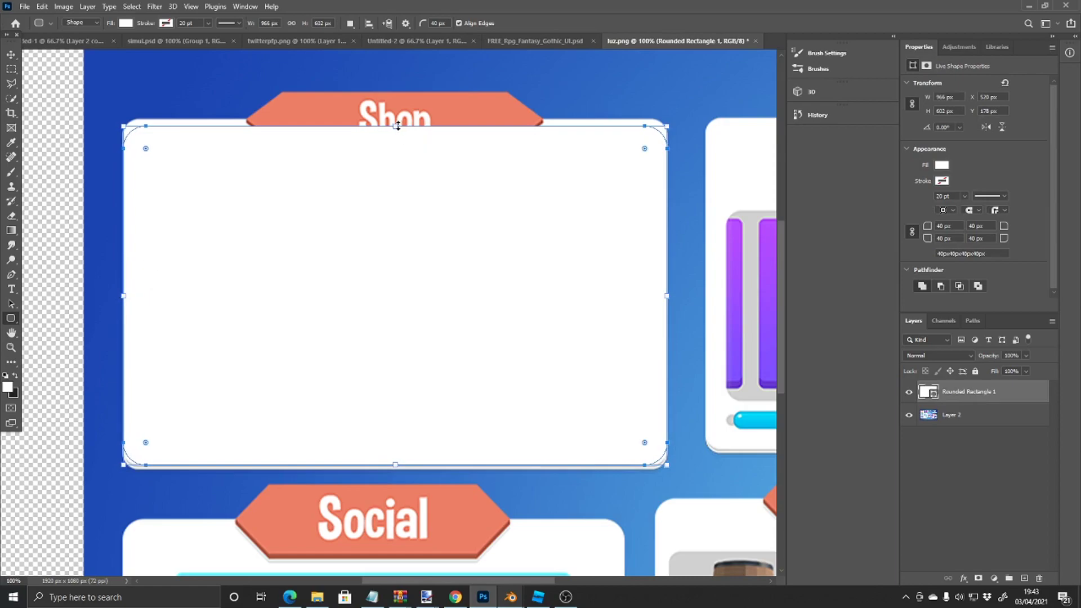
drag(396, 126, 402, 118)
key(Return)
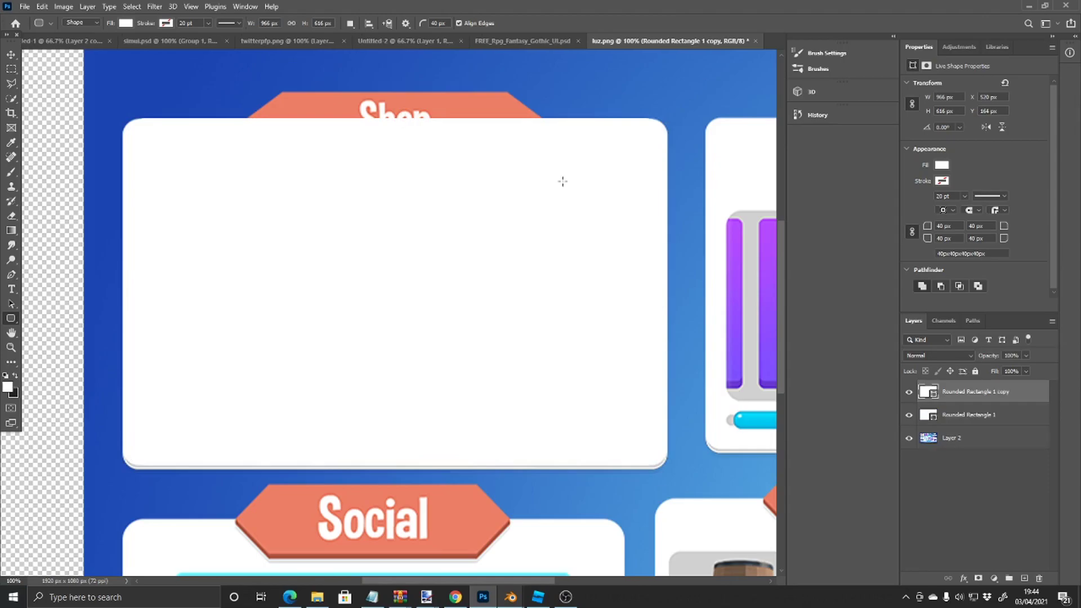
Step: Duplicate the white rectangle, give it a #c7c7c7 Color Overlay, and nudge it 2 px down
key(ctrl+j)
right_click(984, 415)
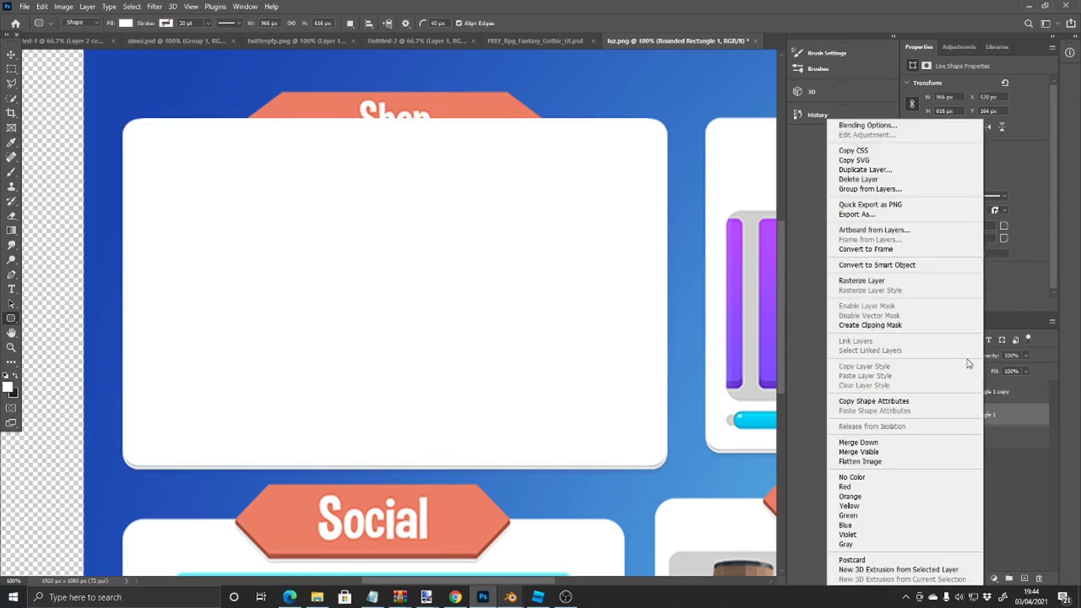
click(912, 124)
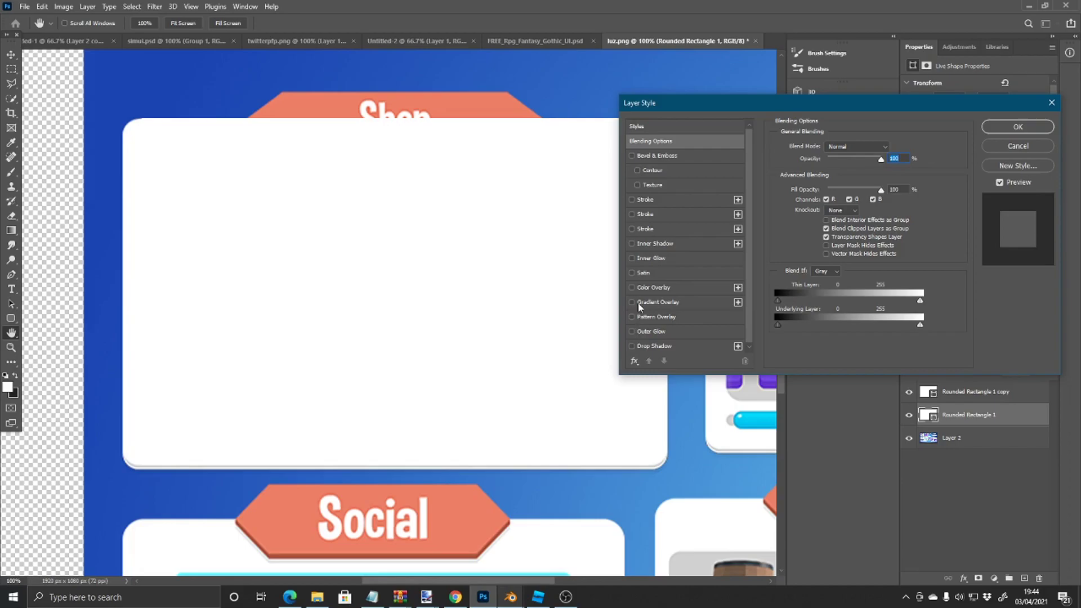
click(632, 287)
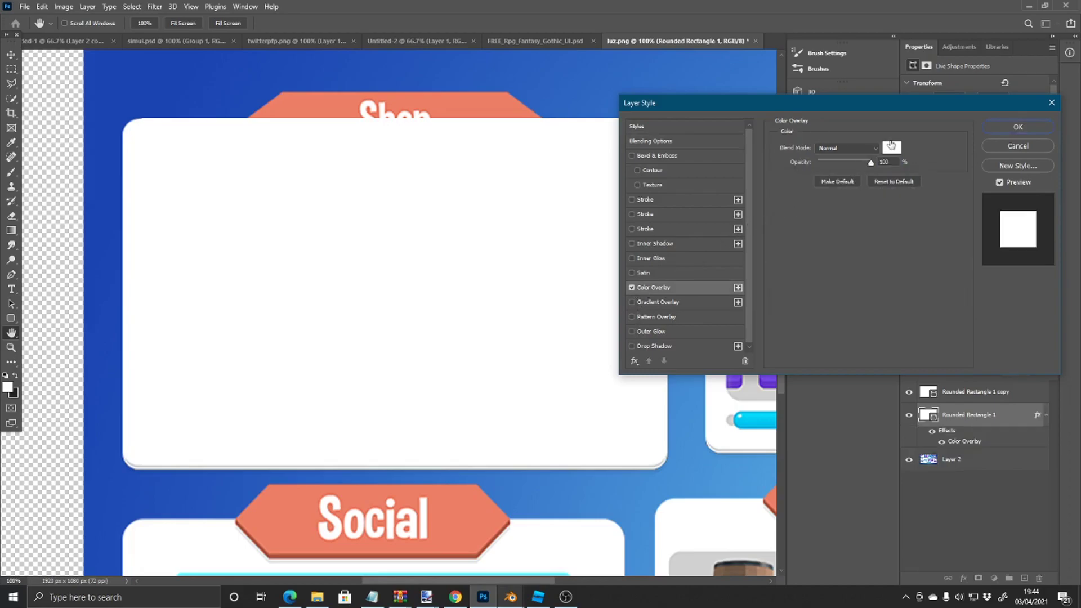
click(891, 148)
click(584, 466)
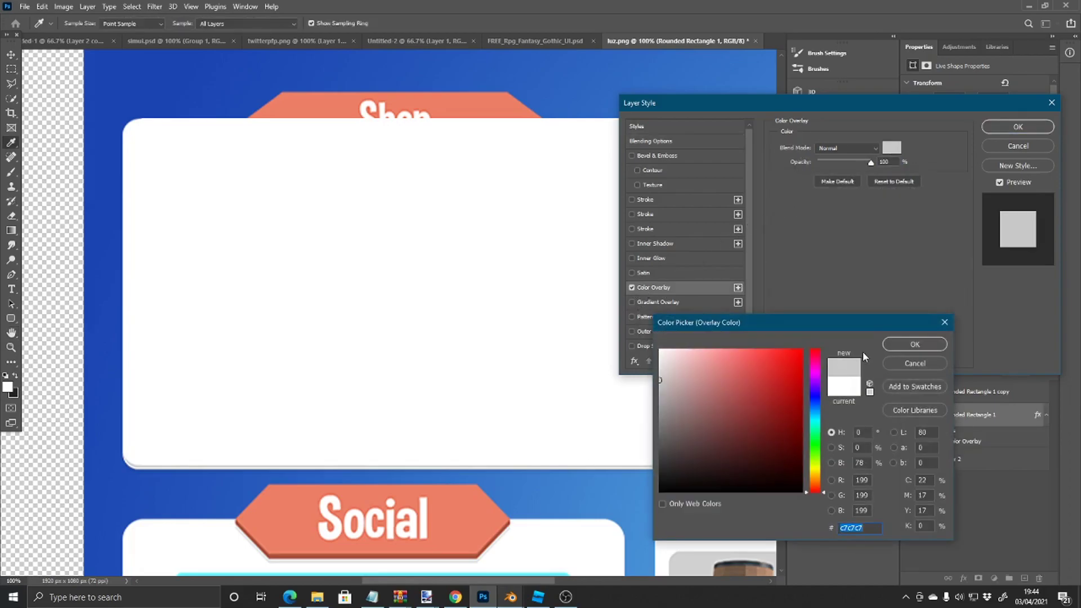
click(916, 345)
click(1019, 127)
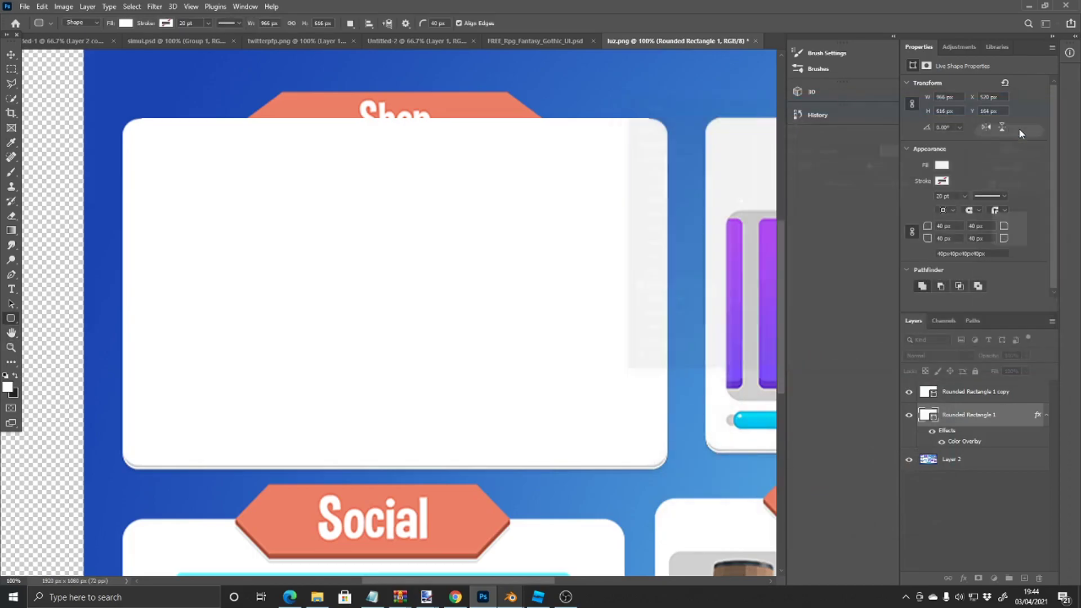
key(ctrl+t)
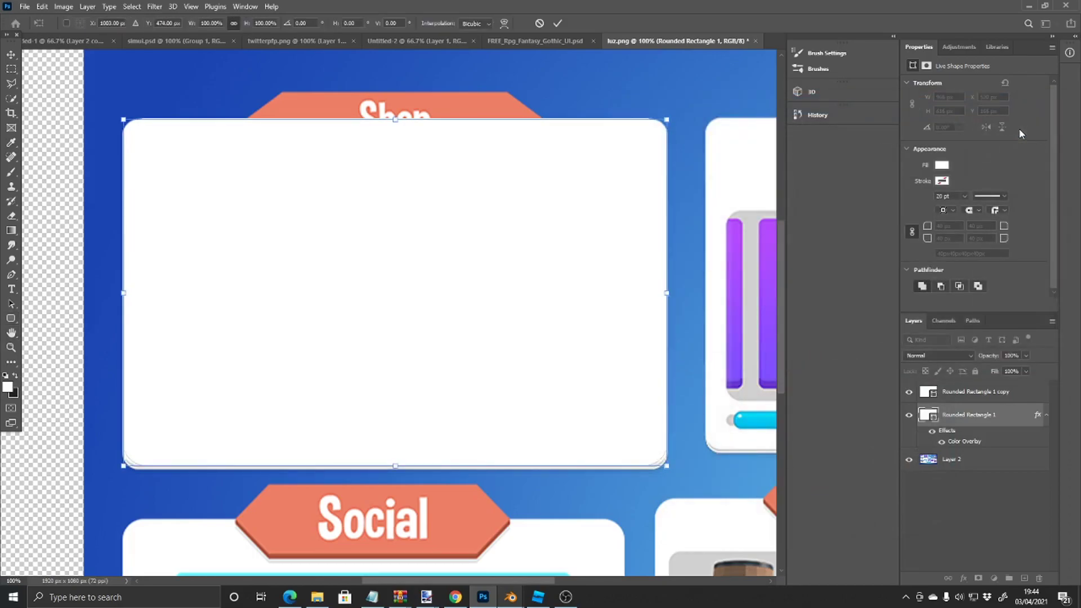
key(Down)
key(Down)
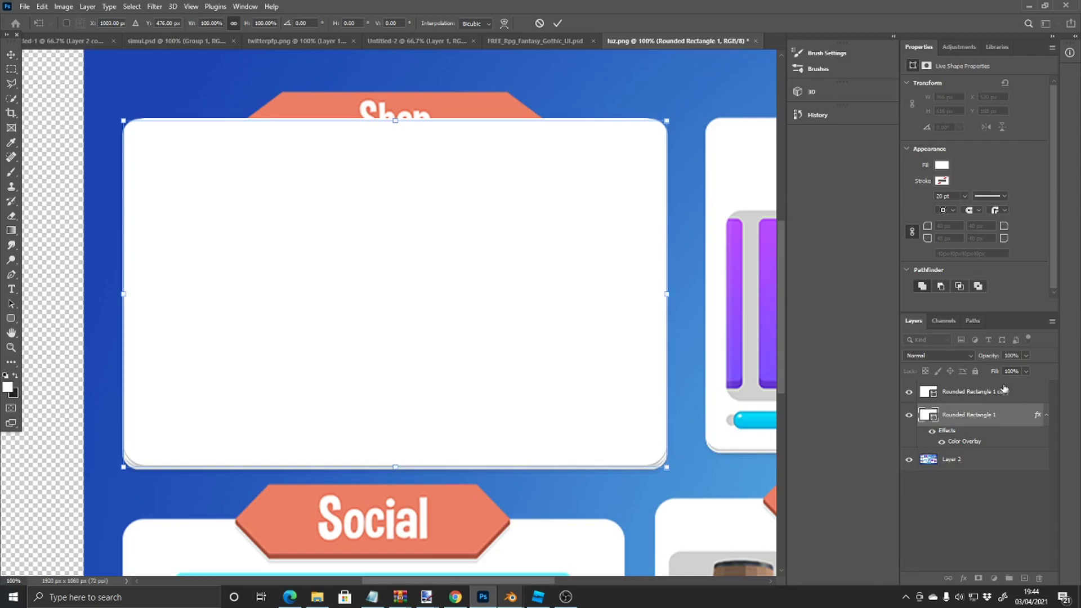
key(Return)
Step: Make another copy below the grey rectangle and nudge it down to Y 484
click(1000, 393)
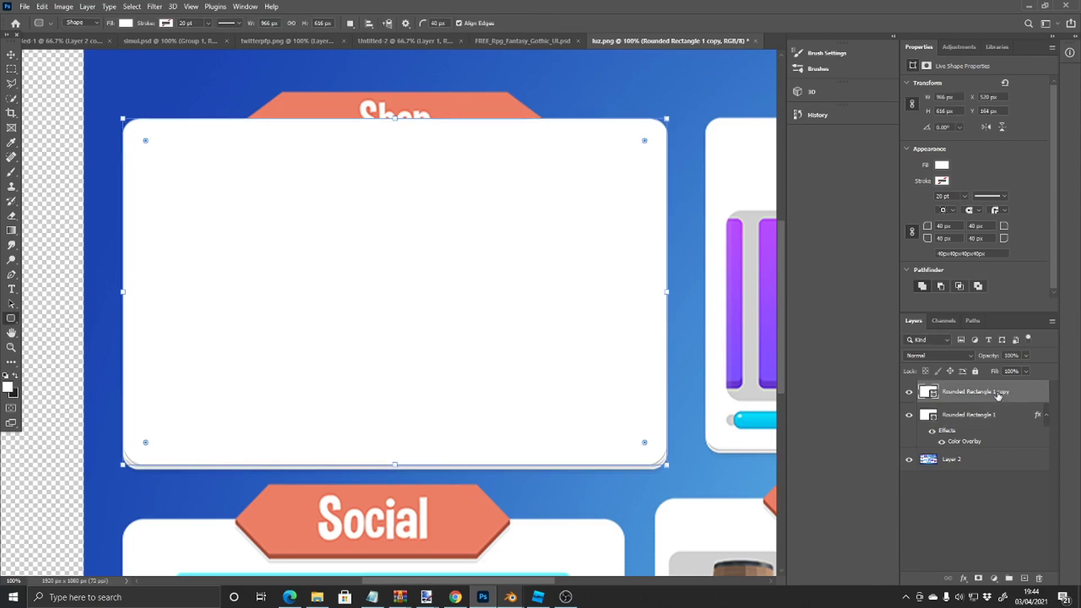
alt+drag(998, 395, 997, 462)
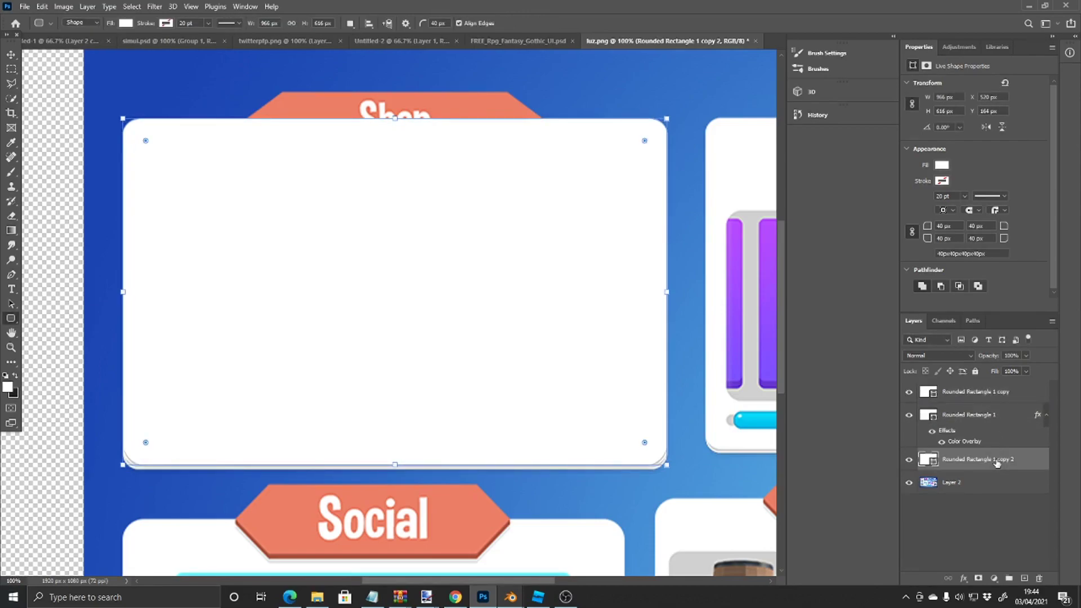
key(ctrl+t)
key(Down)
key(Down)
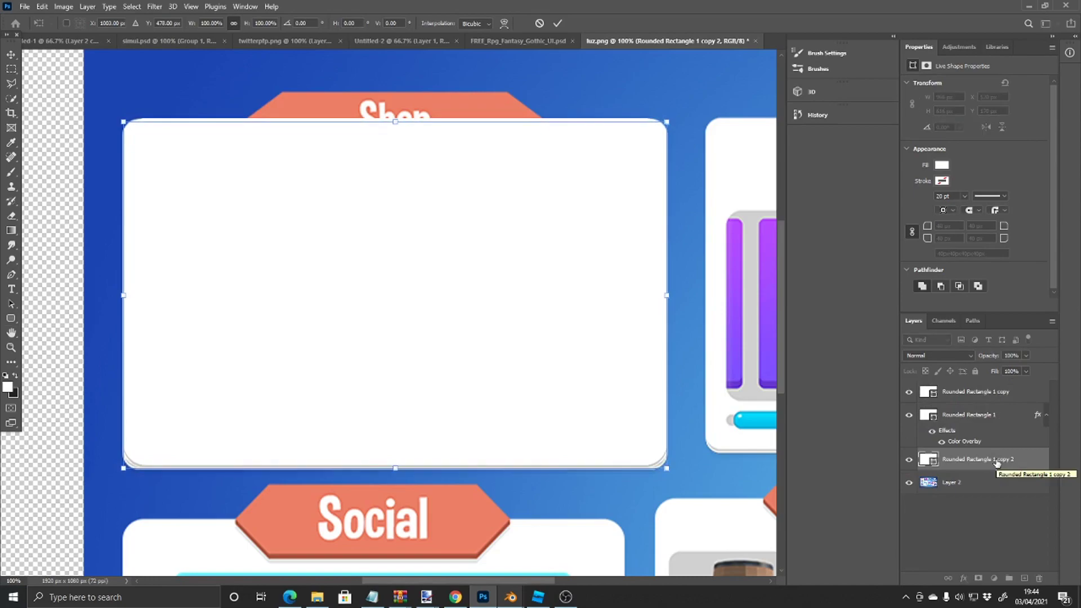
key(Down)
key(Down)
key(Down)
key(Down)
key(Down)
key(Down)
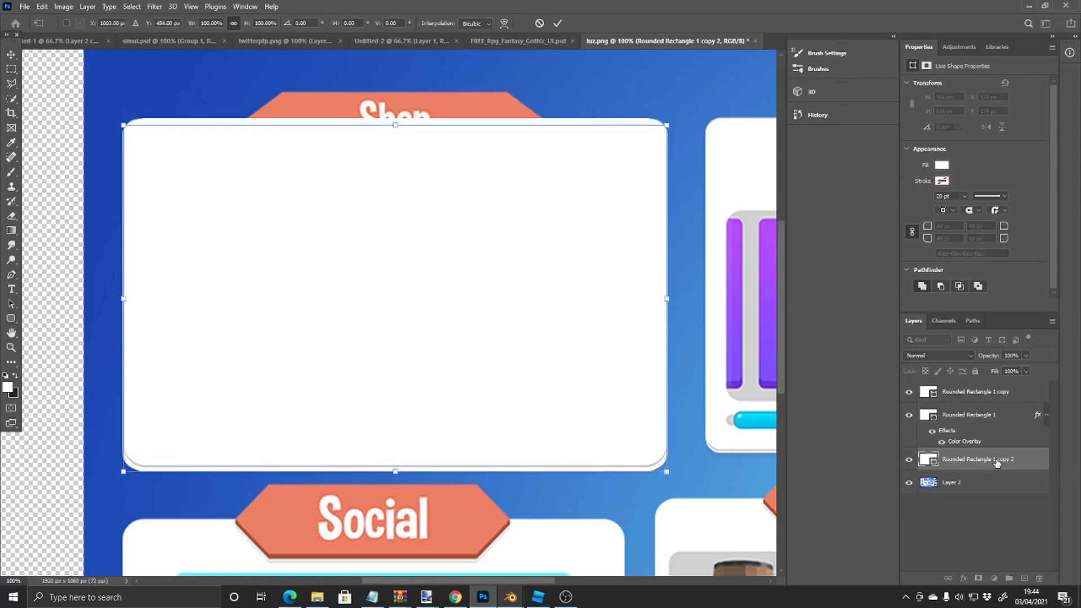
key(Up)
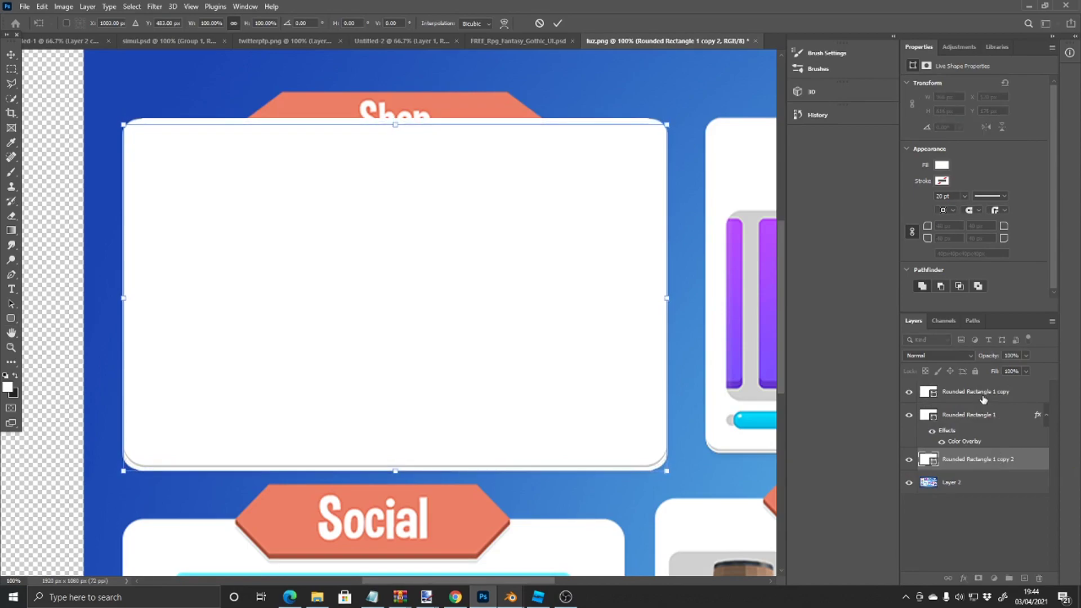
key(Return)
Step: Delete the extra copy layers, then undo a trial rasterize and move of the white card
key(u)
key(Delete)
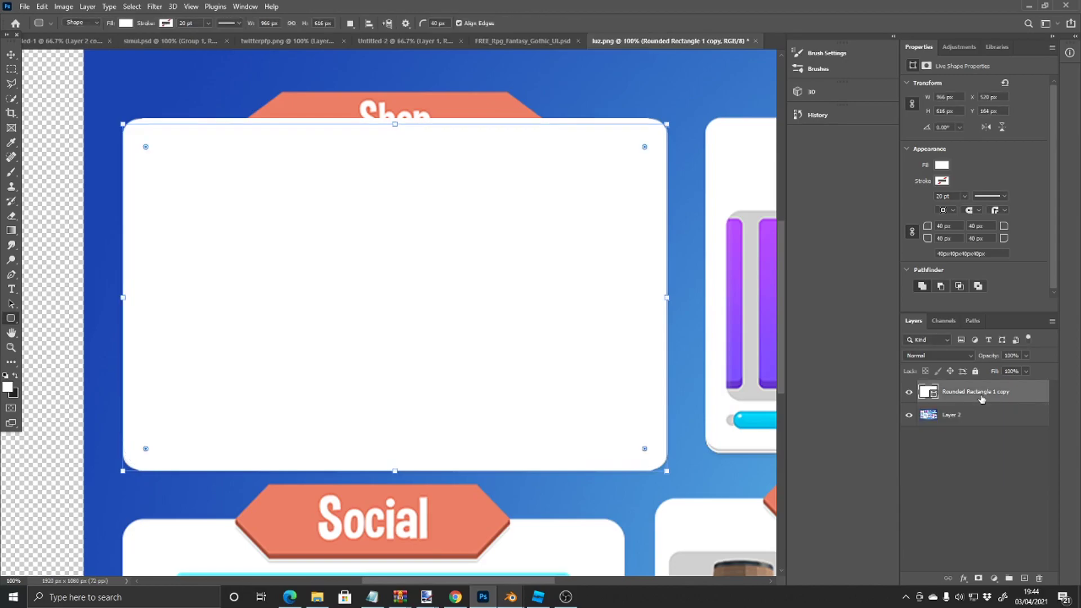
key(ctrl+minus)
right_click(981, 394)
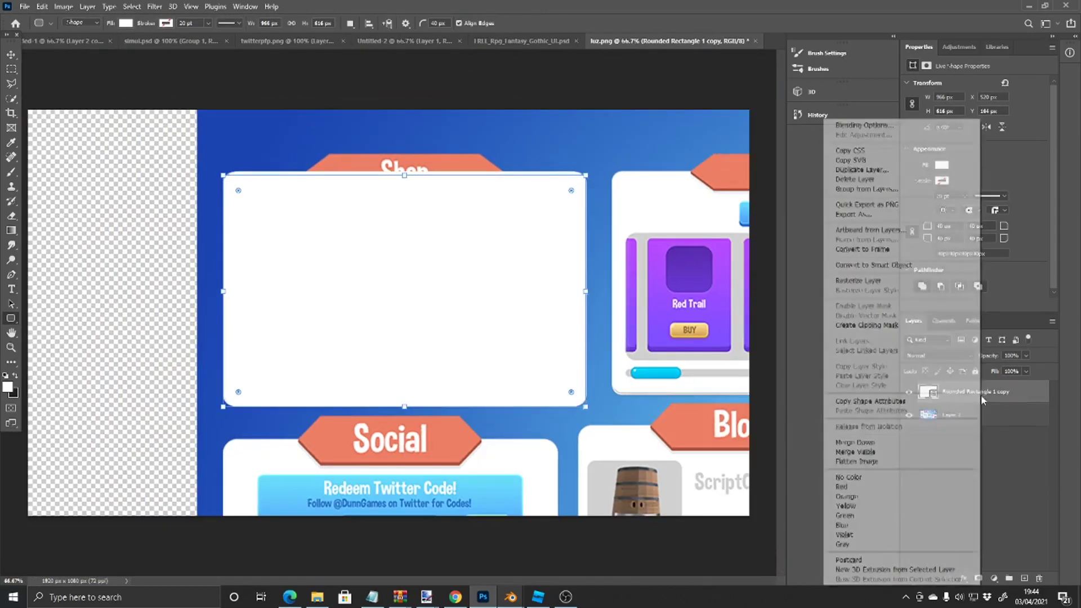
click(867, 283)
key(ctrl+t)
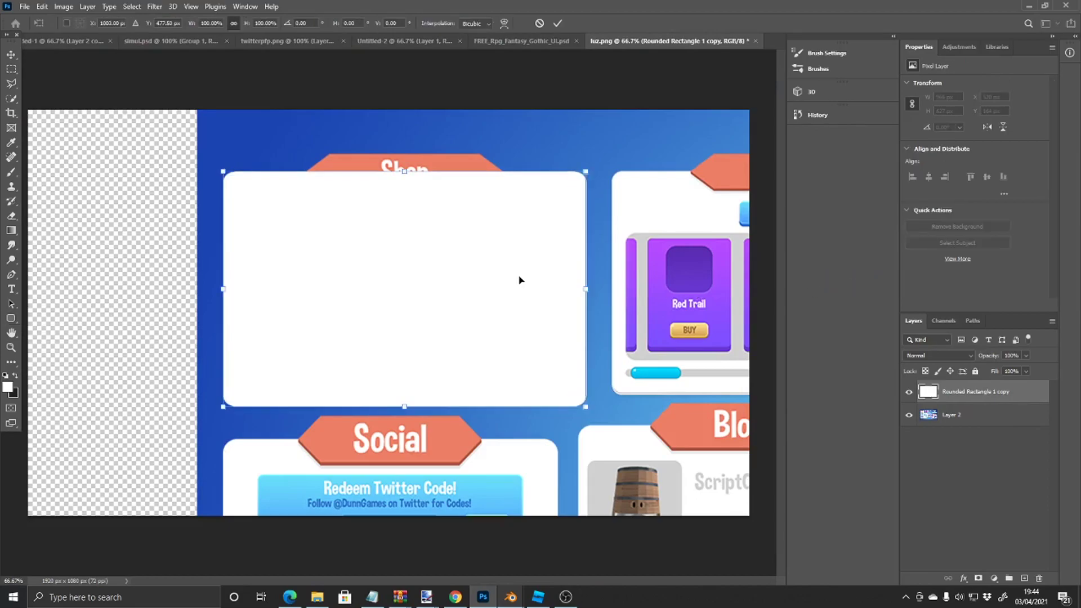
drag(519, 280, 482, 258)
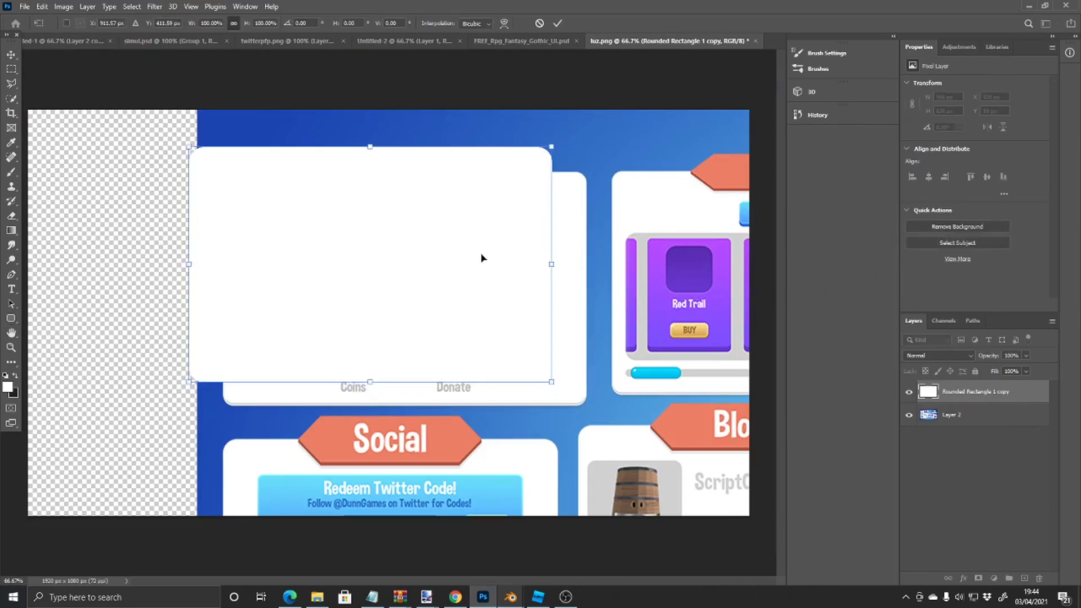
click(11, 68)
key(ctrl+z)
key(ctrl+z)
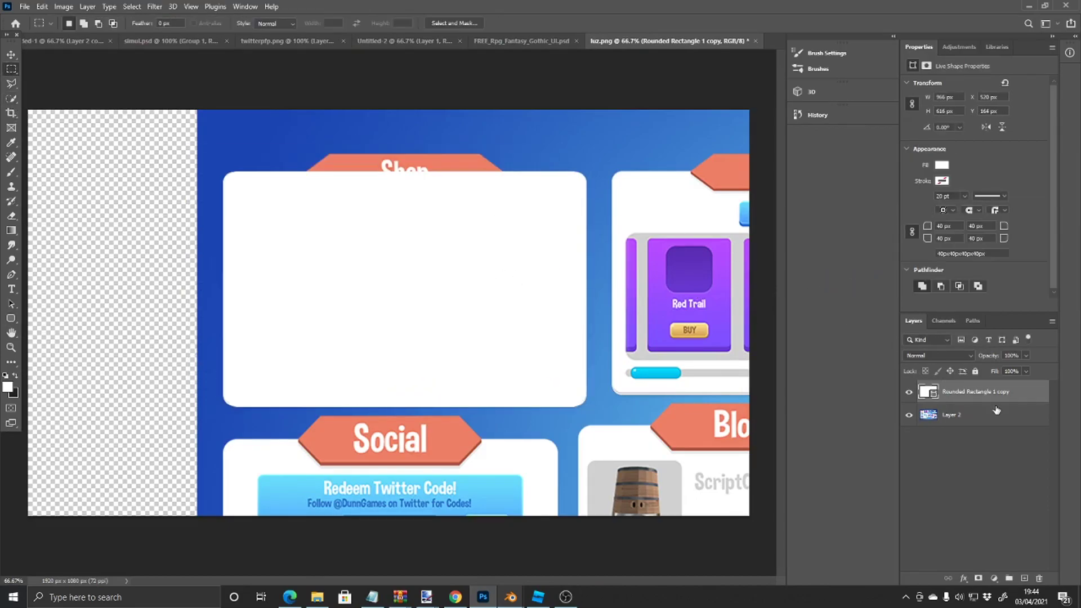
key(ctrl+z)
key(ctrl+z)
key(ctrl+z)
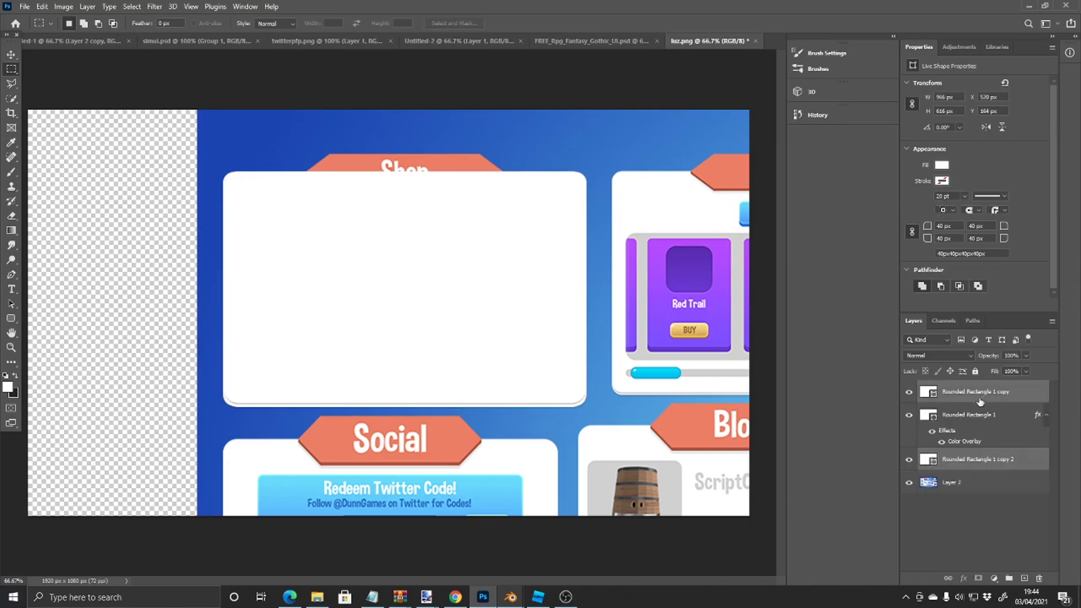
Step: Rasterize the card layers and merge them into one 966 × 627 px pixel layer
right_click(970, 416)
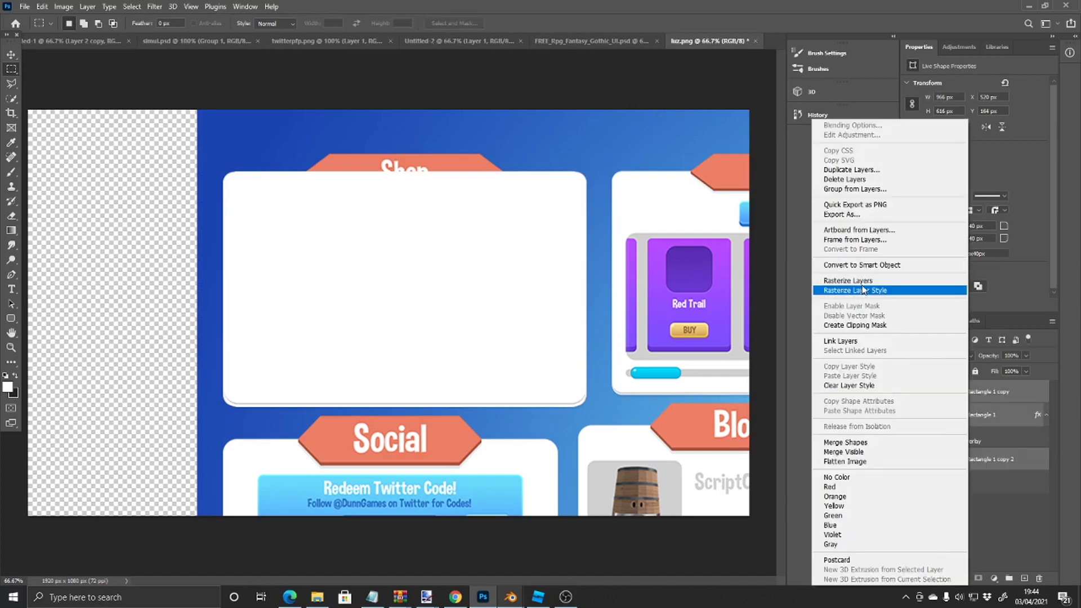
click(863, 281)
right_click(965, 414)
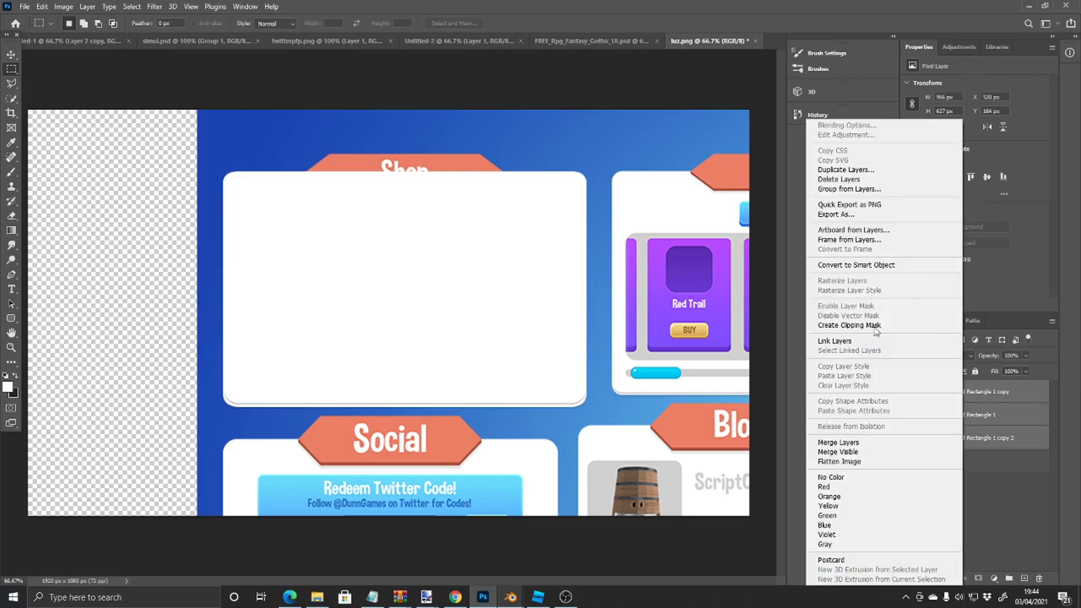
key(Escape)
key(ctrl+e)
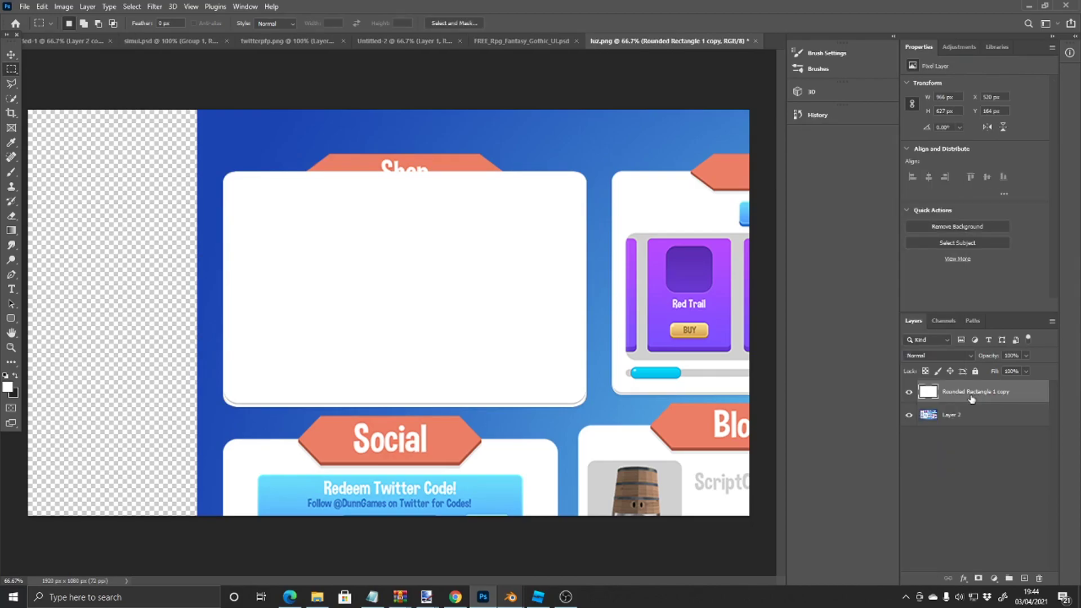
Step: Hide the white card and draw a purple rounded square, eyedropped from Trails, over the Trails icon on a new layer
click(909, 393)
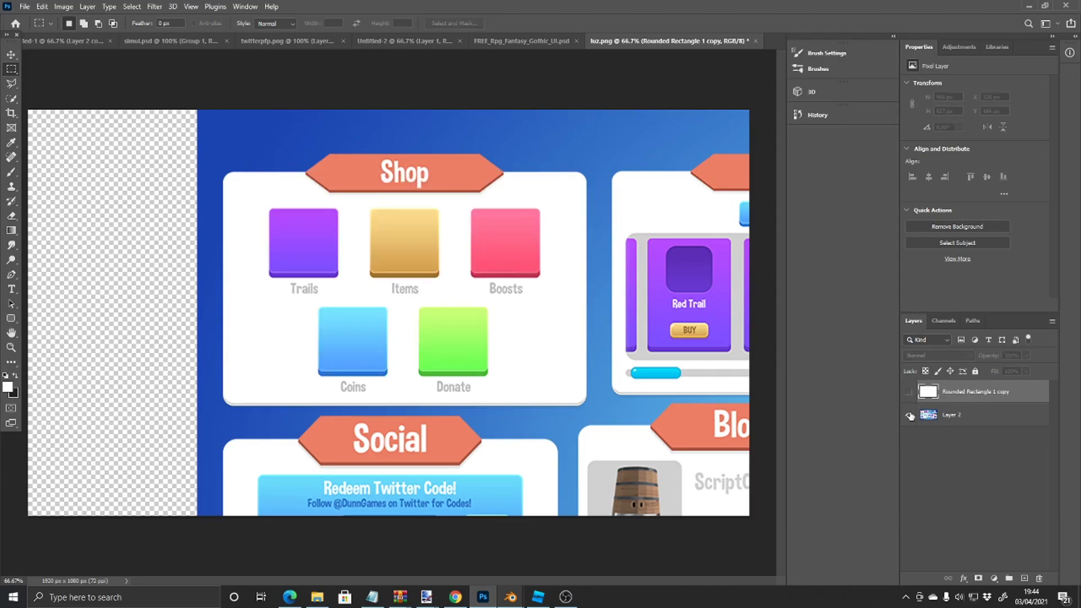
click(11, 142)
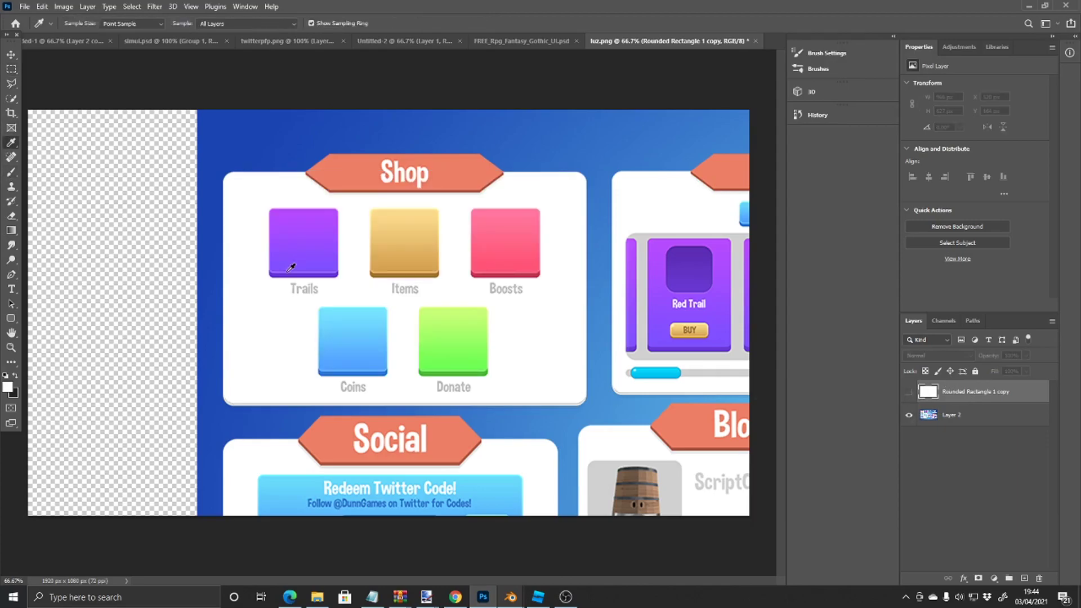
click(307, 219)
key(ctrl+shift+alt+n)
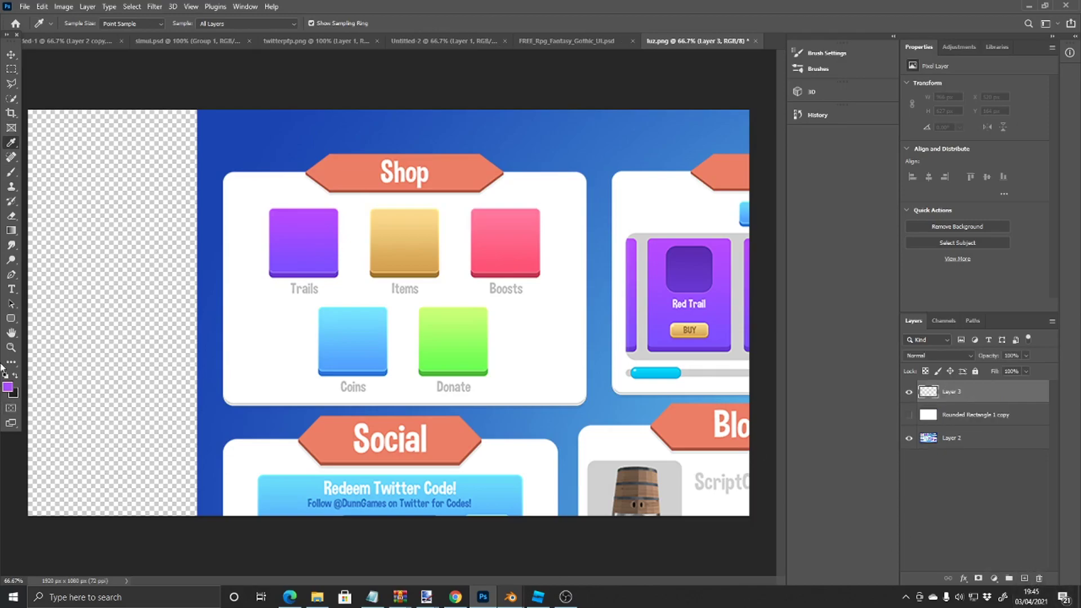
click(11, 318)
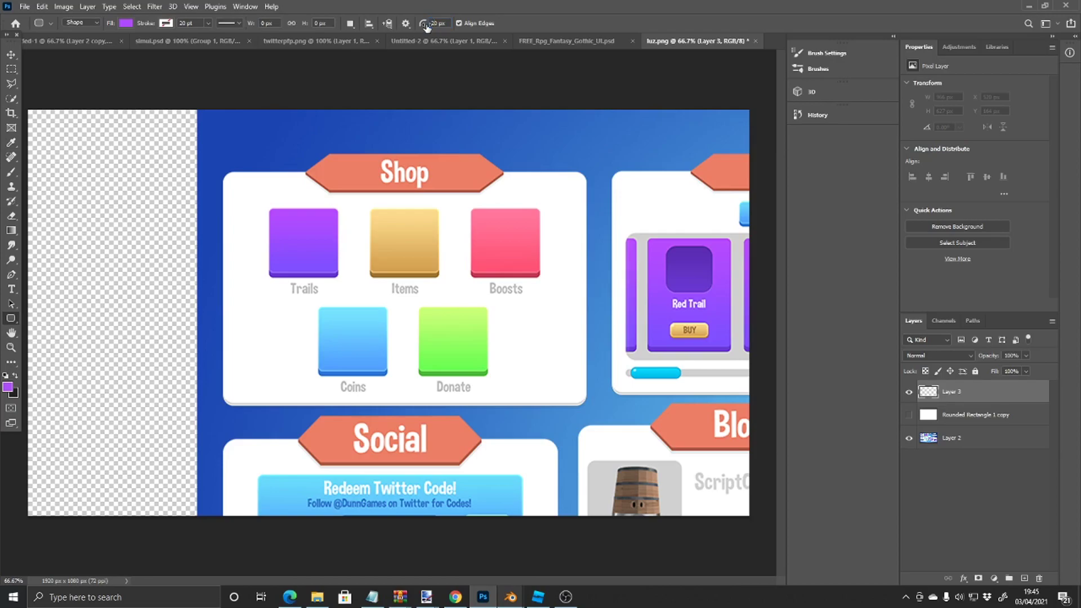
mouse_move(286, 210)
mouse_down()
mouse_move(338, 248)
mouse_move(338, 273)
mouse_up()
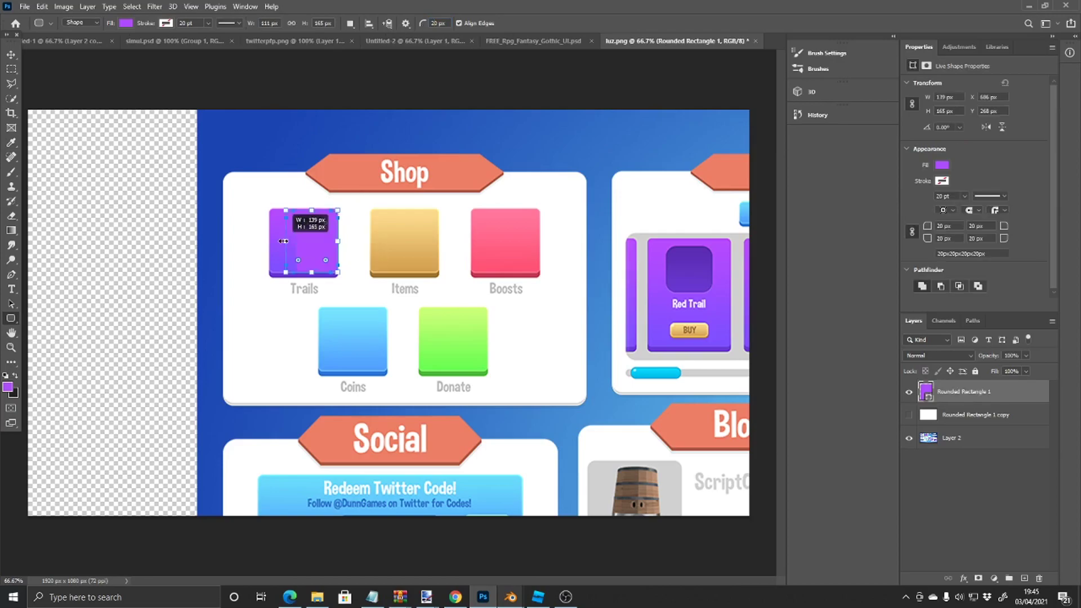
drag(283, 241, 266, 241)
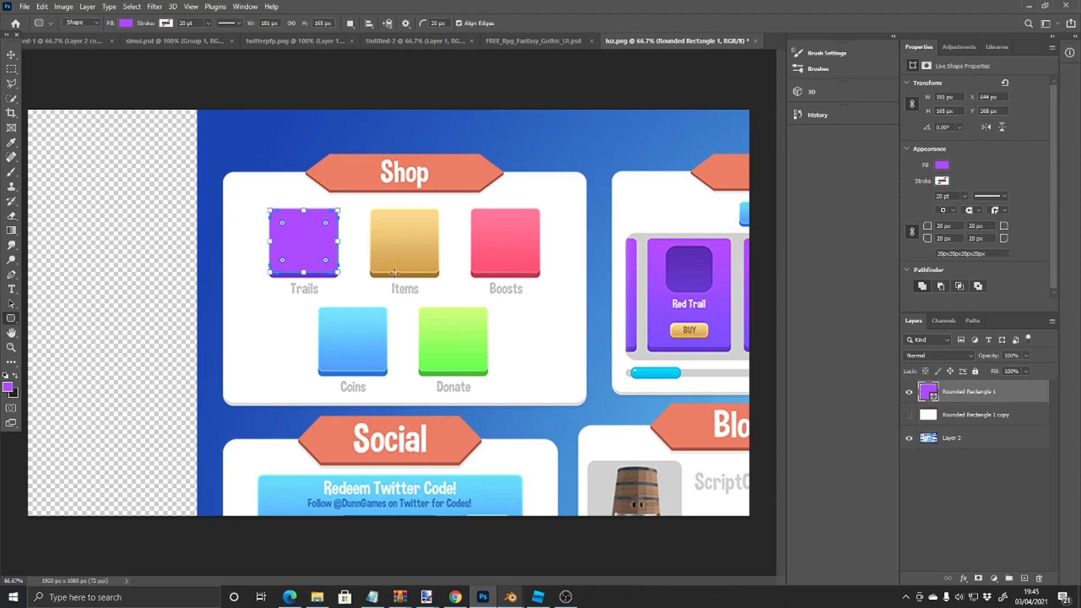
key(Return)
Step: Duplicate the purple square and place the copy over the Items icon
key(ctrl+alt+t)
drag(309, 245, 403, 244)
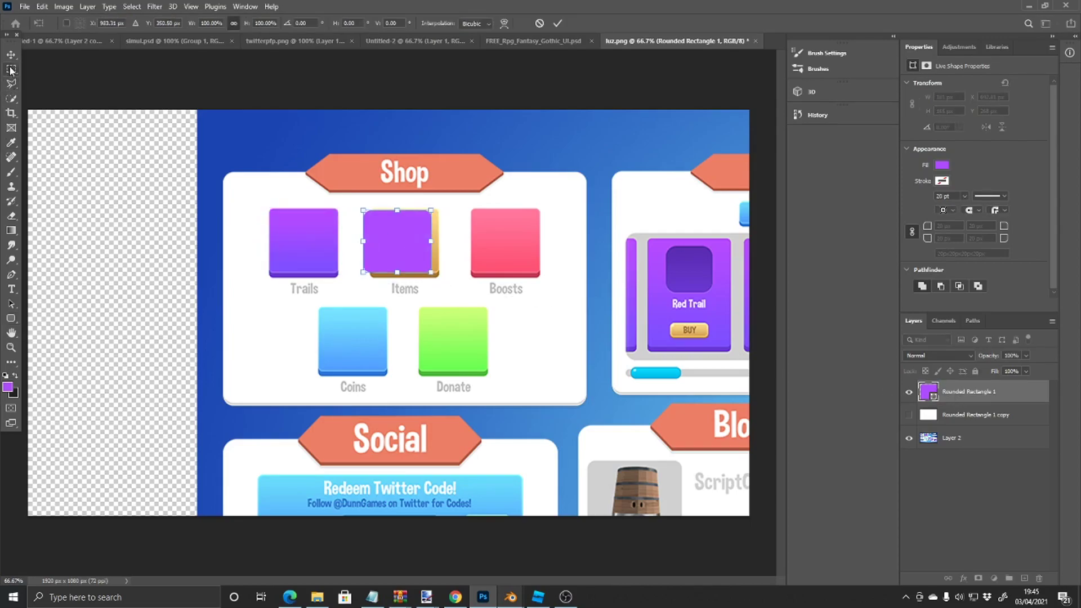
click(11, 69)
Step: Add a Normal, 100% opacity Gradient Overlay to the purple square over Items
right_click(995, 401)
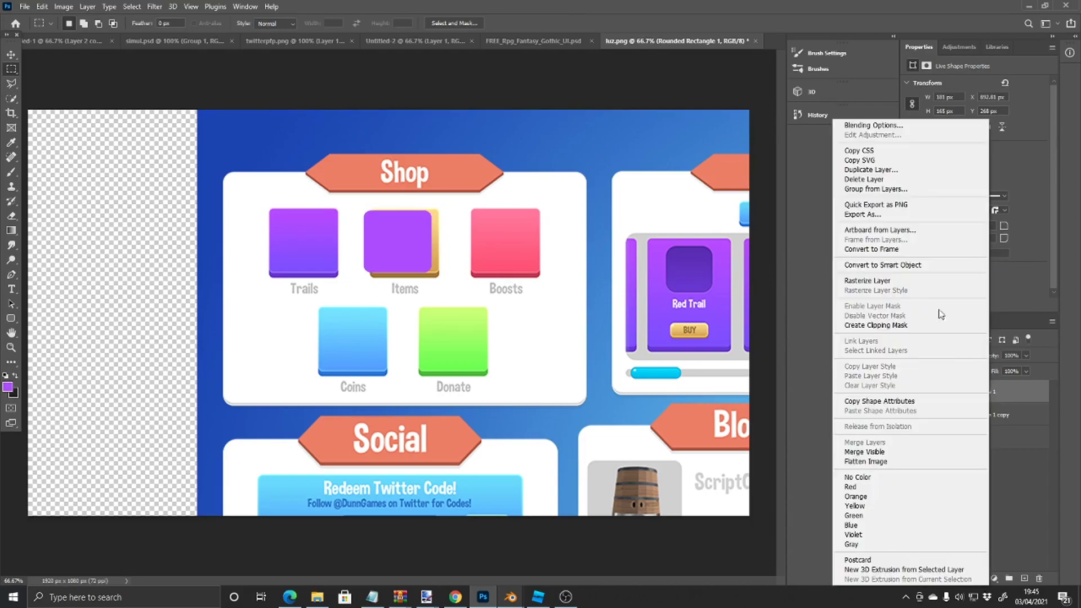
click(878, 126)
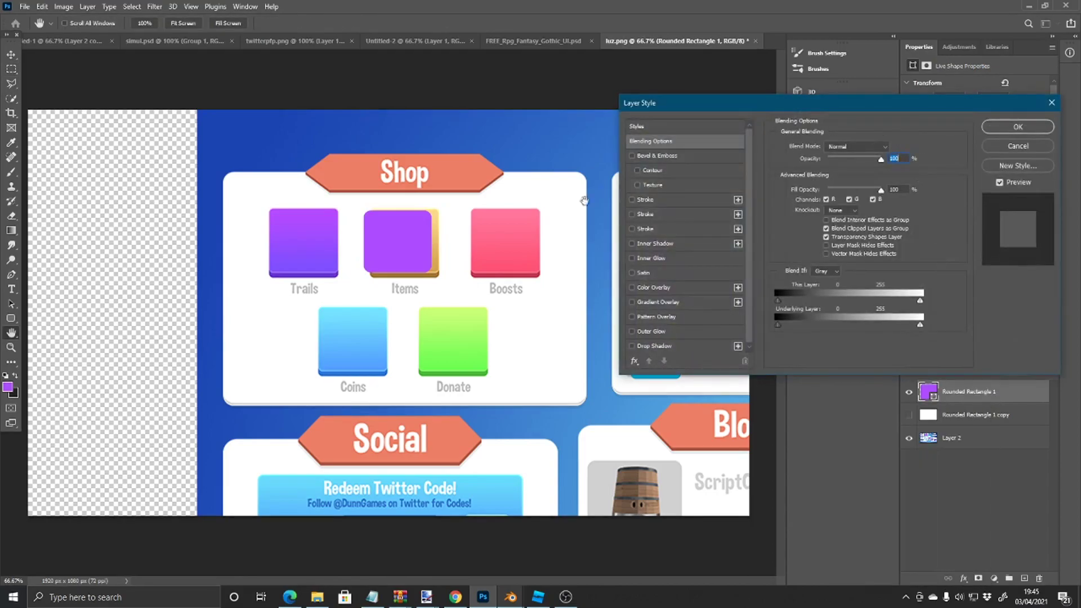
click(632, 303)
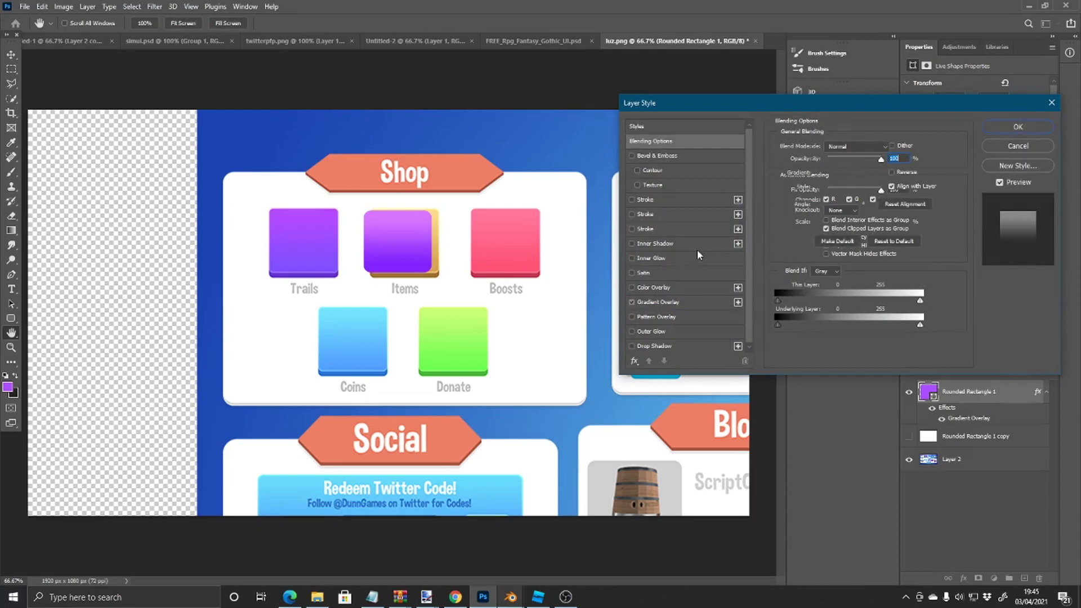
drag(867, 162, 879, 159)
click(849, 146)
click(833, 153)
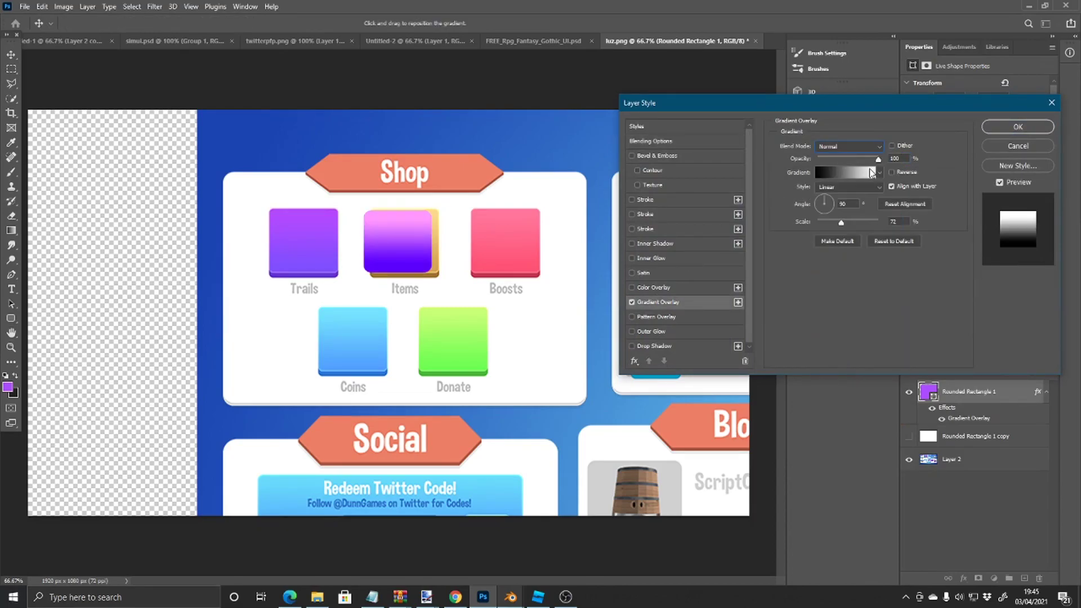
click(845, 172)
Step: Set both gradient stops to purples sampled from Trails (#804fff to #b34bff) and apply
click(709, 455)
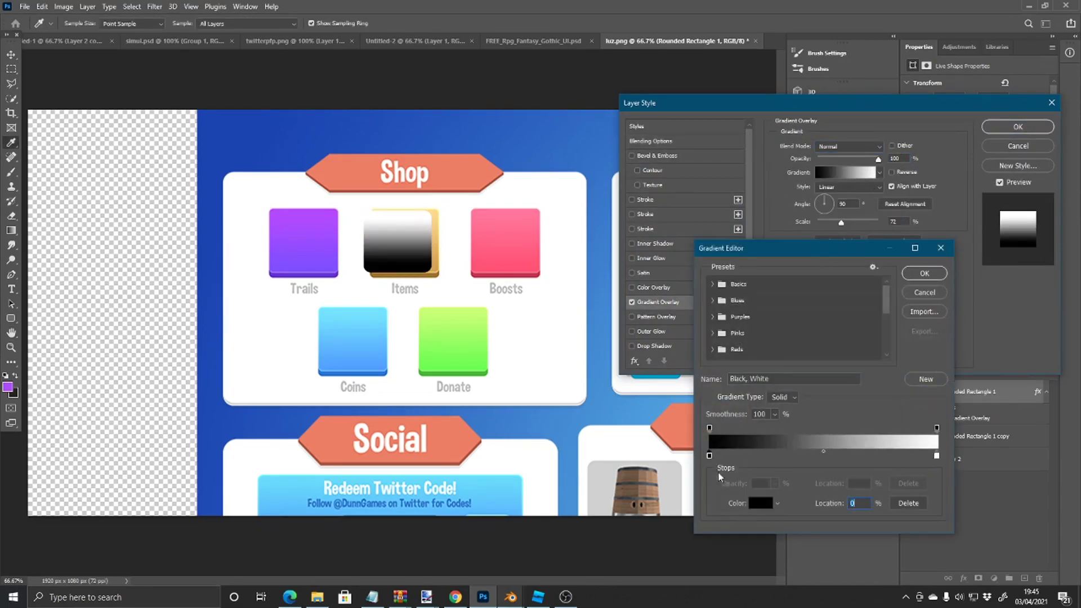
click(760, 503)
click(309, 263)
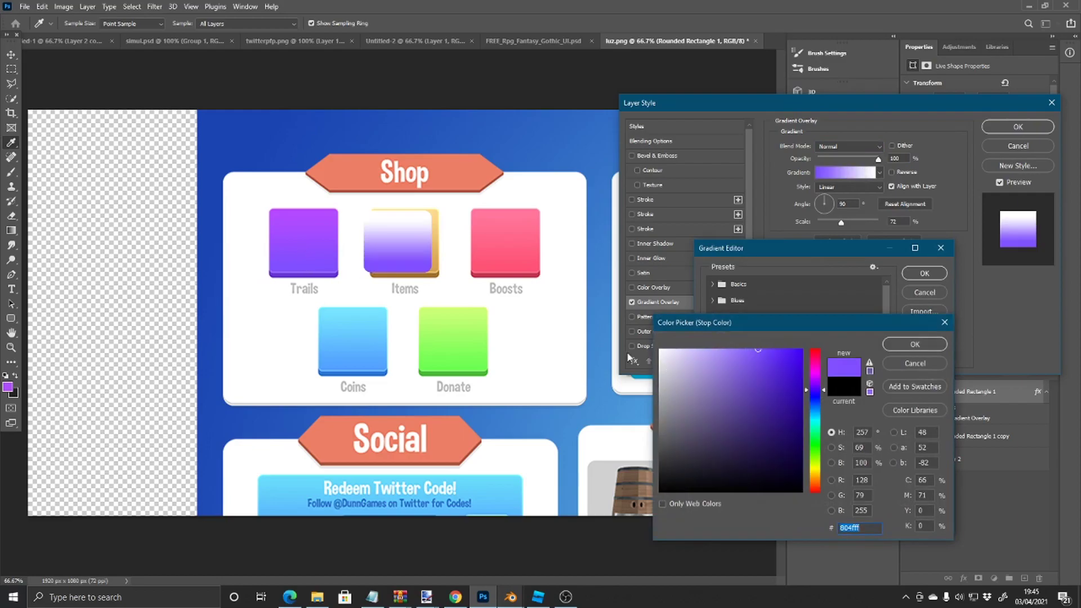
click(914, 344)
click(937, 455)
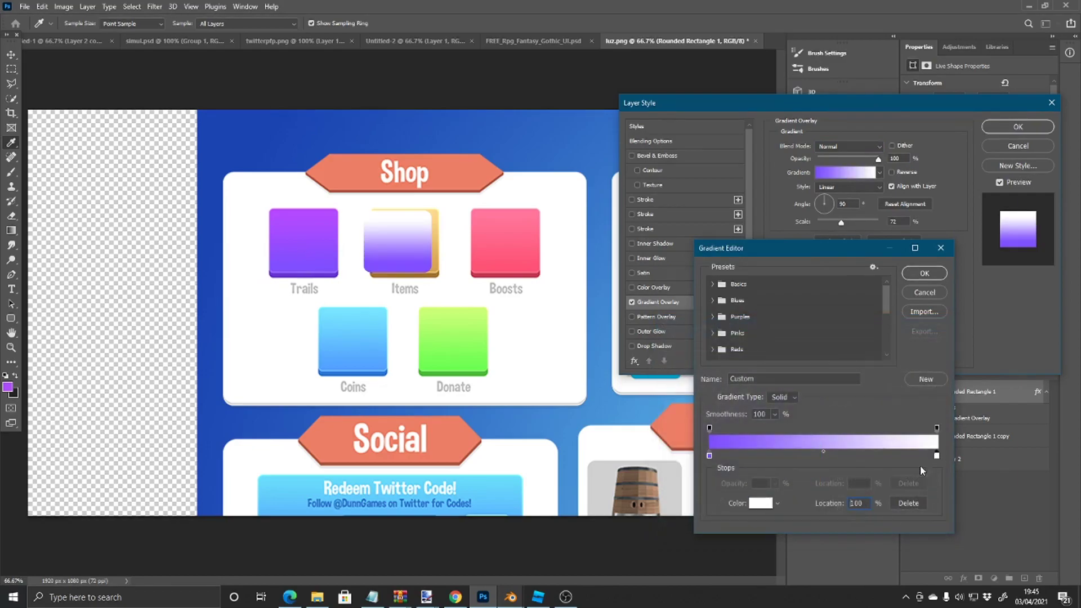
click(760, 503)
click(295, 212)
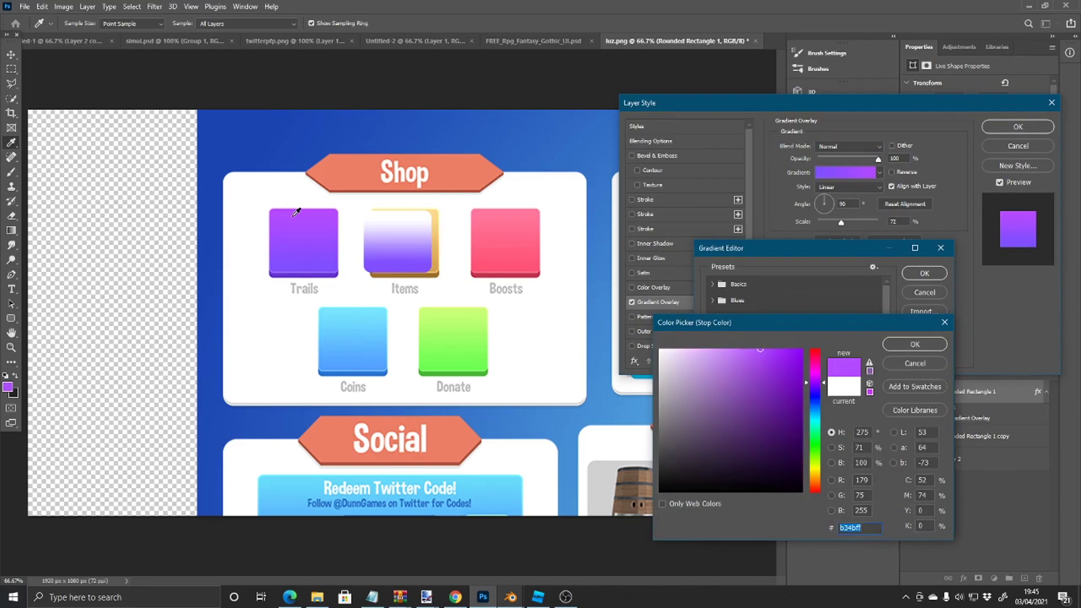
click(912, 344)
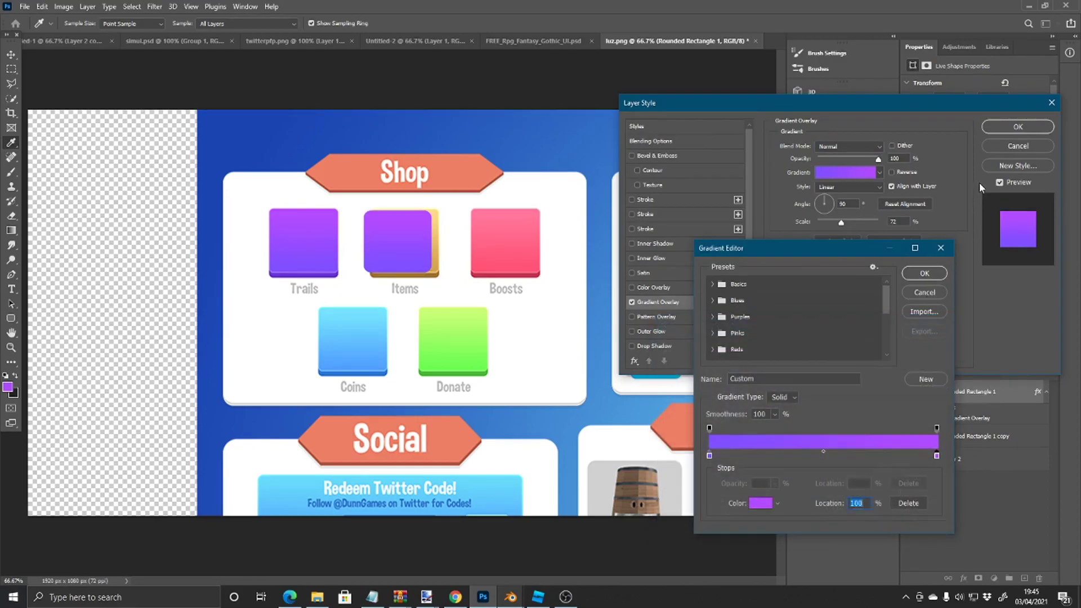
click(924, 273)
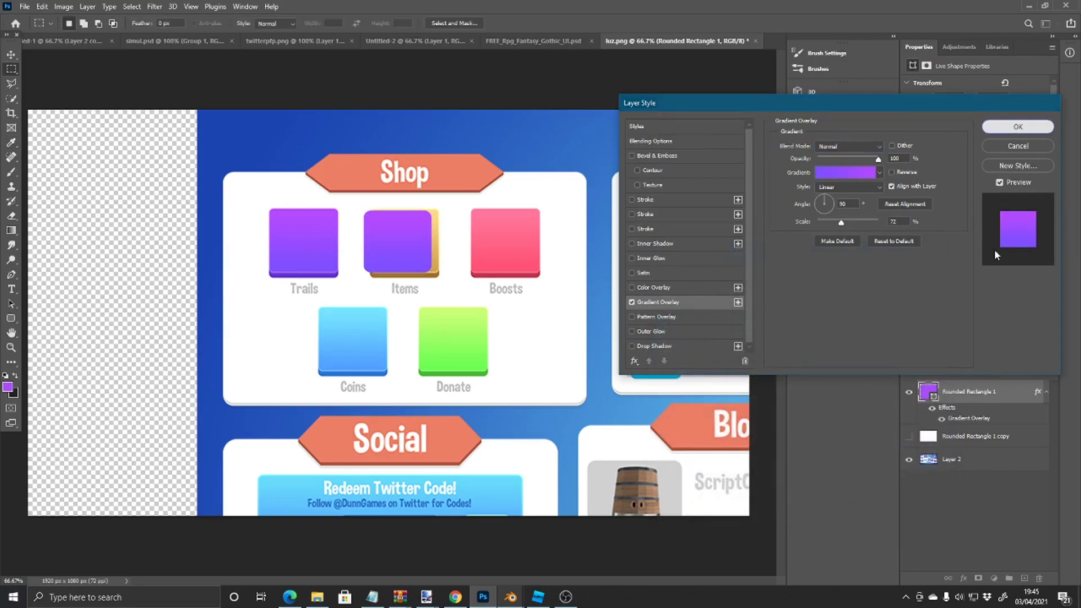
click(1018, 127)
Step: Rasterize the square's gradient effect and give the white card a 100% opacity inner shadow
right_click(958, 401)
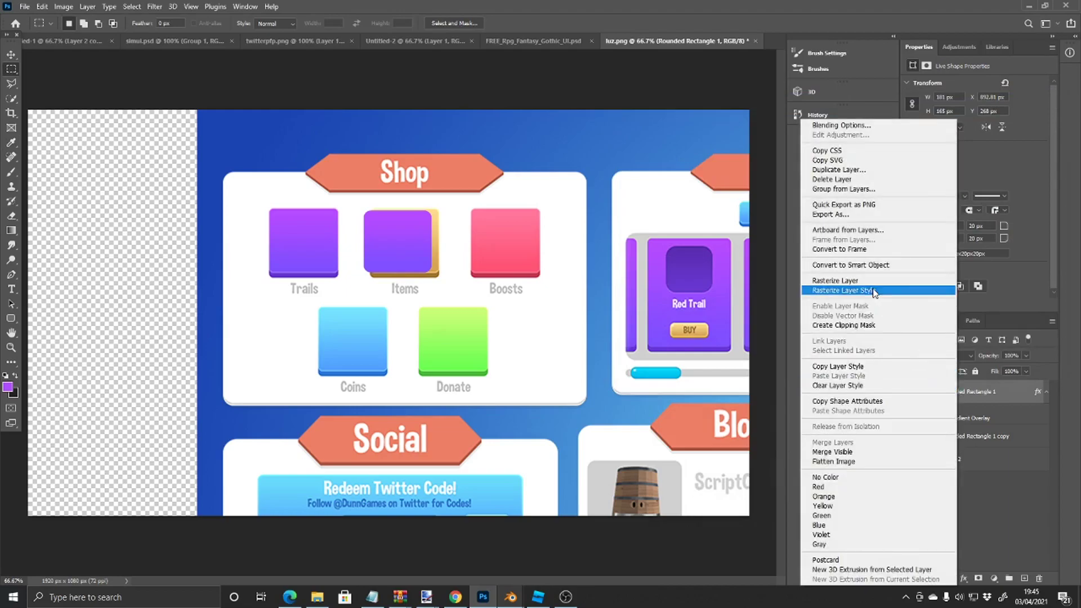
click(874, 292)
right_click(968, 415)
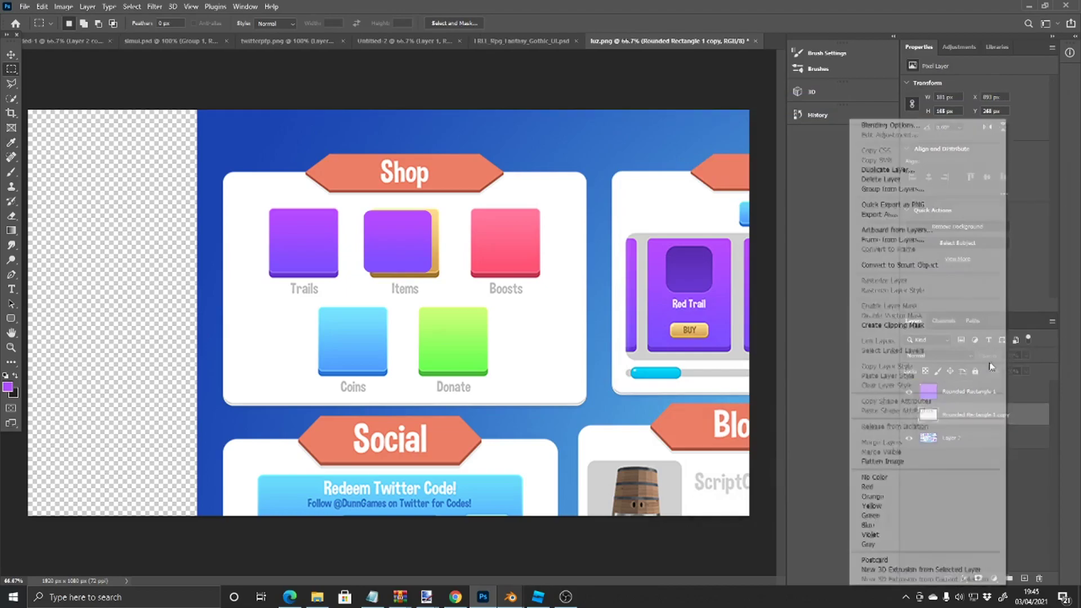
click(929, 125)
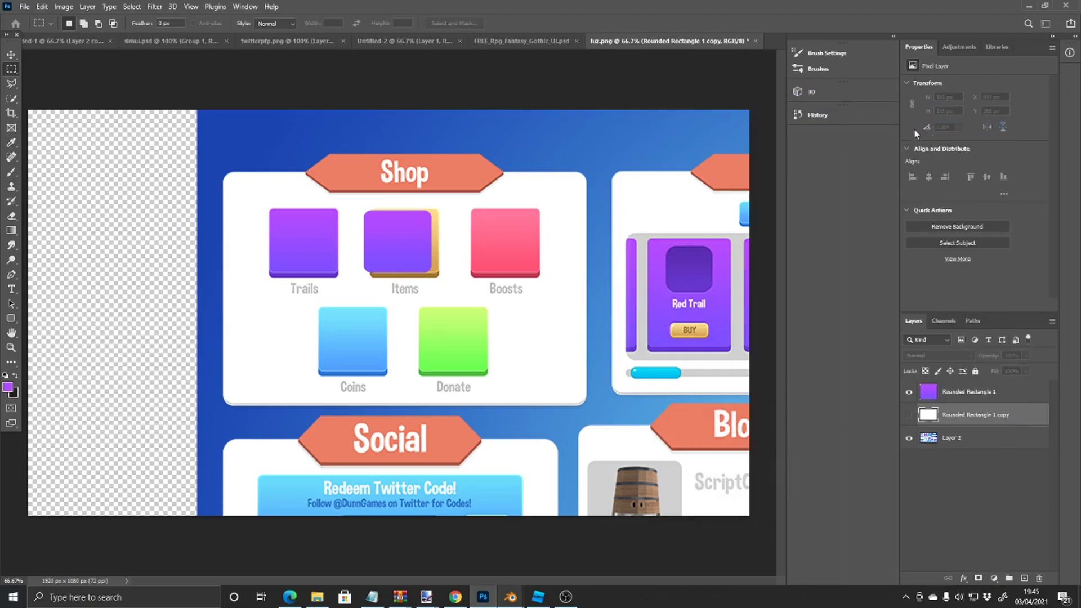
click(639, 246)
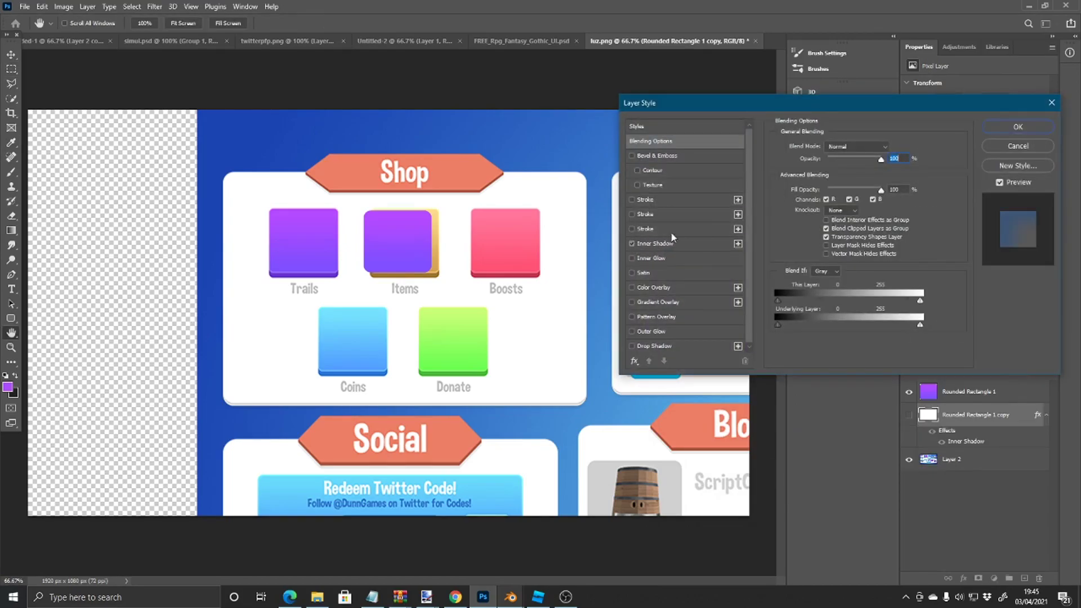
drag(849, 162, 913, 161)
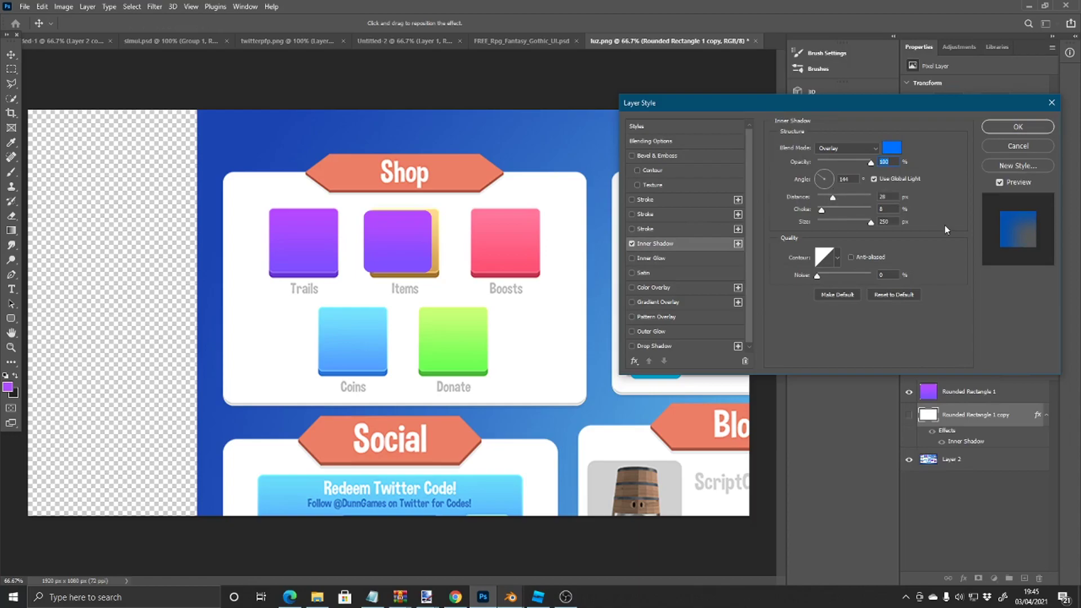
click(1002, 146)
Step: Enable a Normal inner shadow on the purple square with 100 choke and 100% opacity
right_click(965, 391)
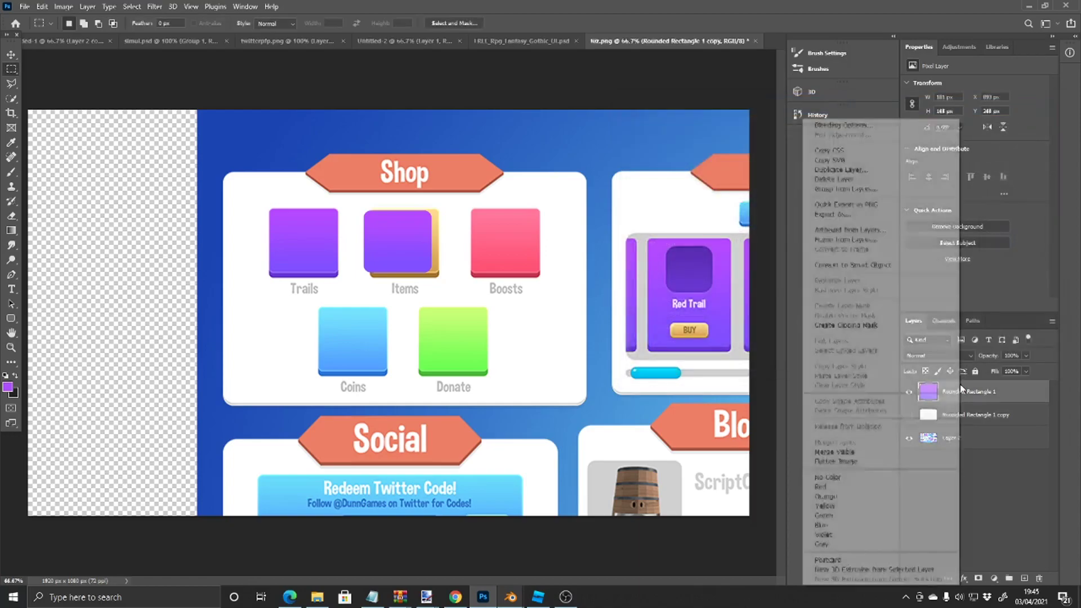
click(883, 125)
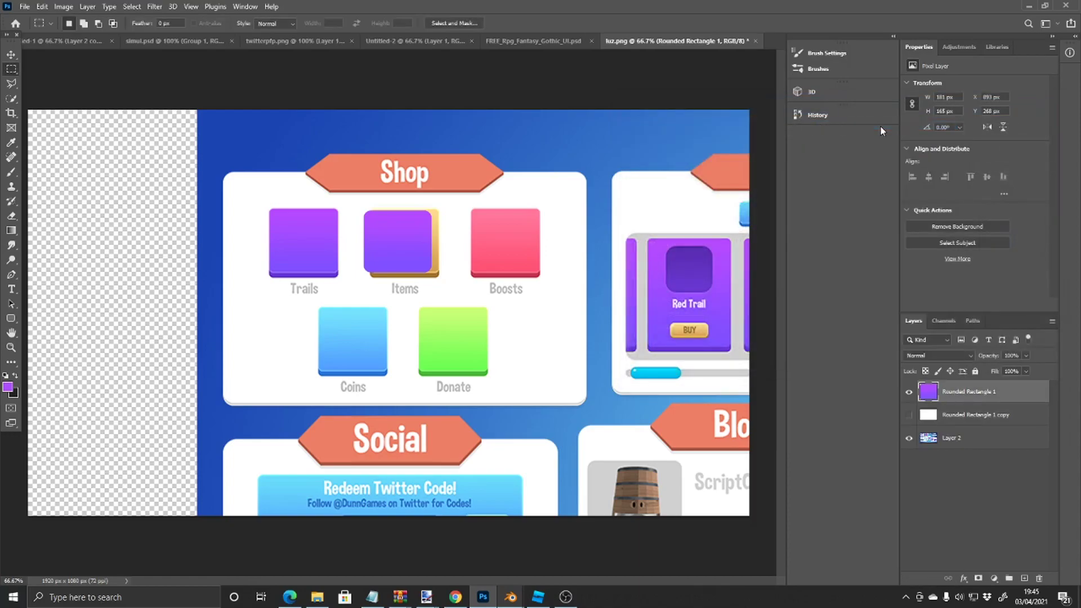
click(633, 243)
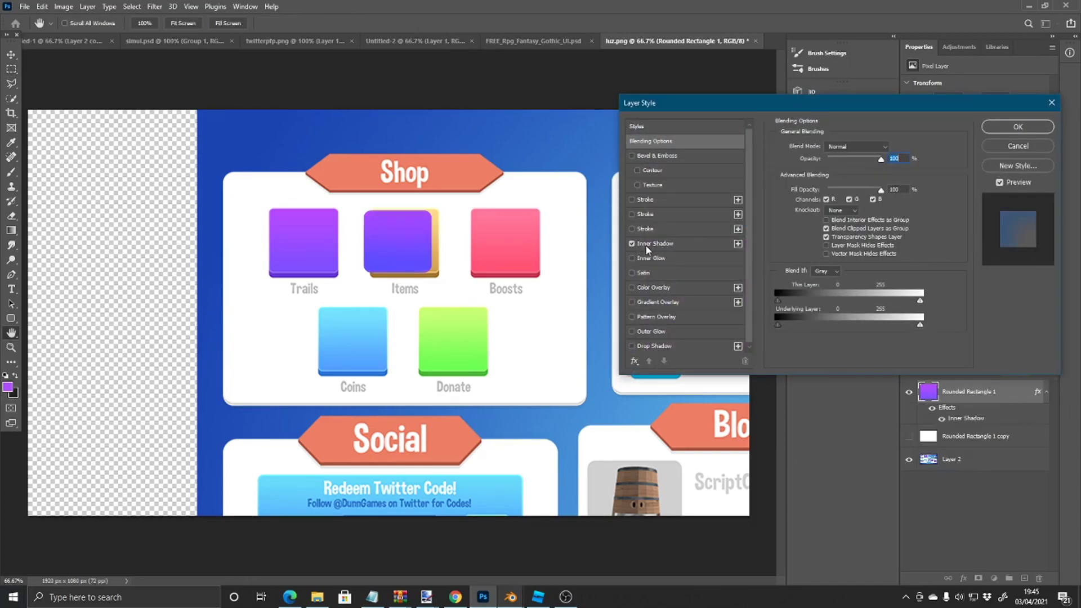
click(650, 248)
drag(833, 213, 940, 197)
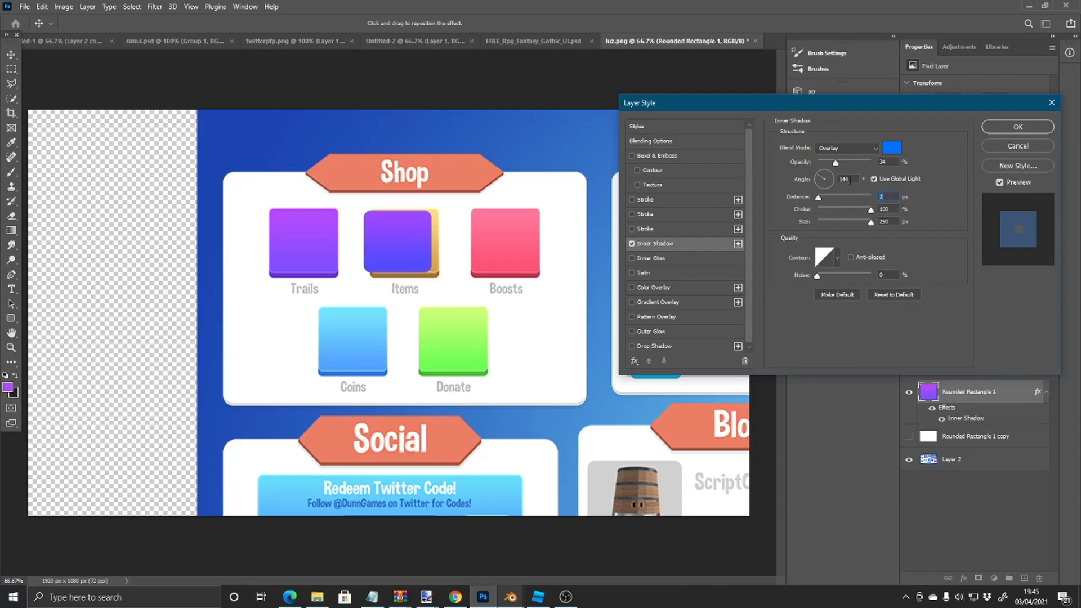
drag(852, 161, 875, 162)
click(847, 148)
click(845, 153)
Step: Set the inner shadow colour to the Trails purple and its size to 3 px, then apply
click(892, 148)
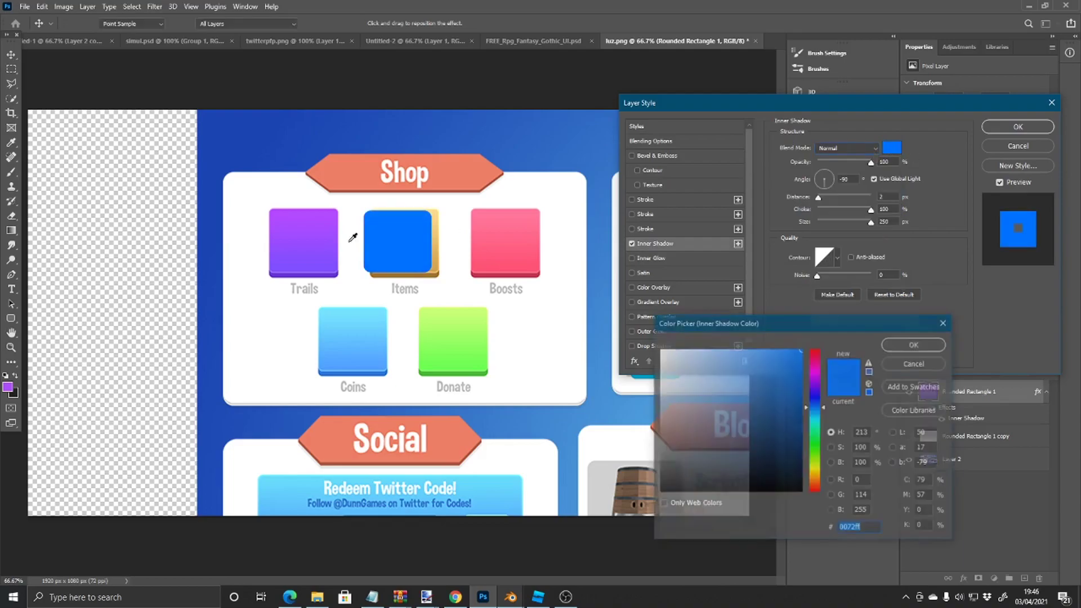
click(306, 269)
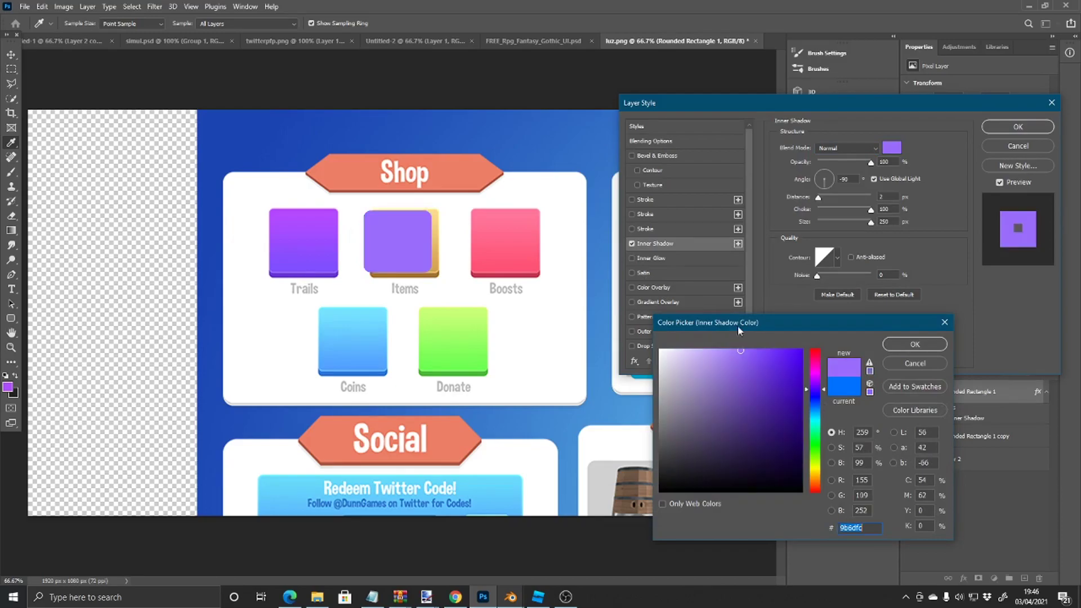
click(889, 345)
drag(825, 221, 820, 222)
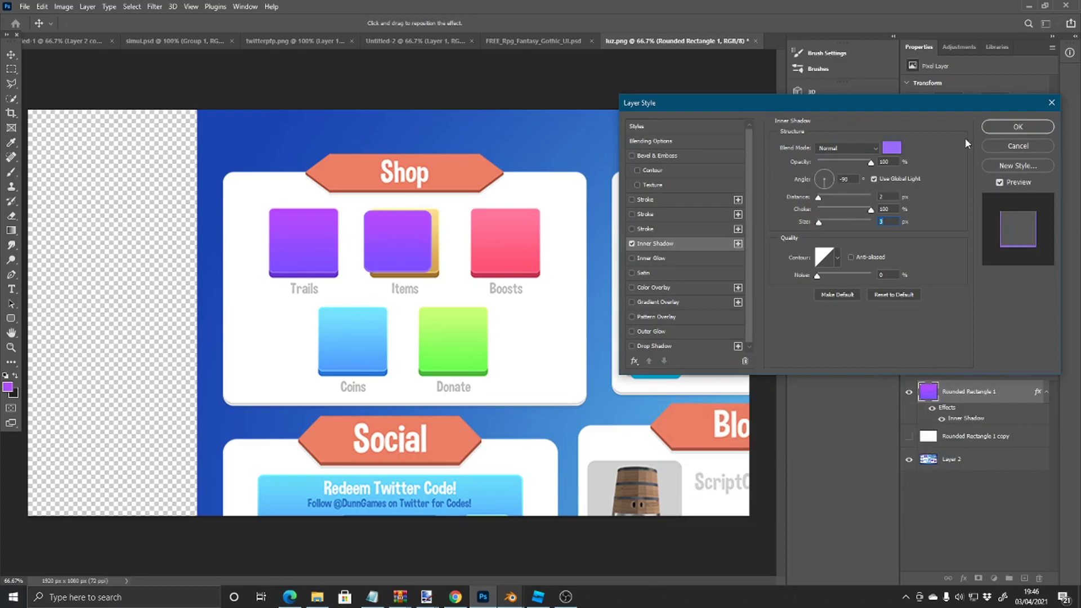
click(993, 131)
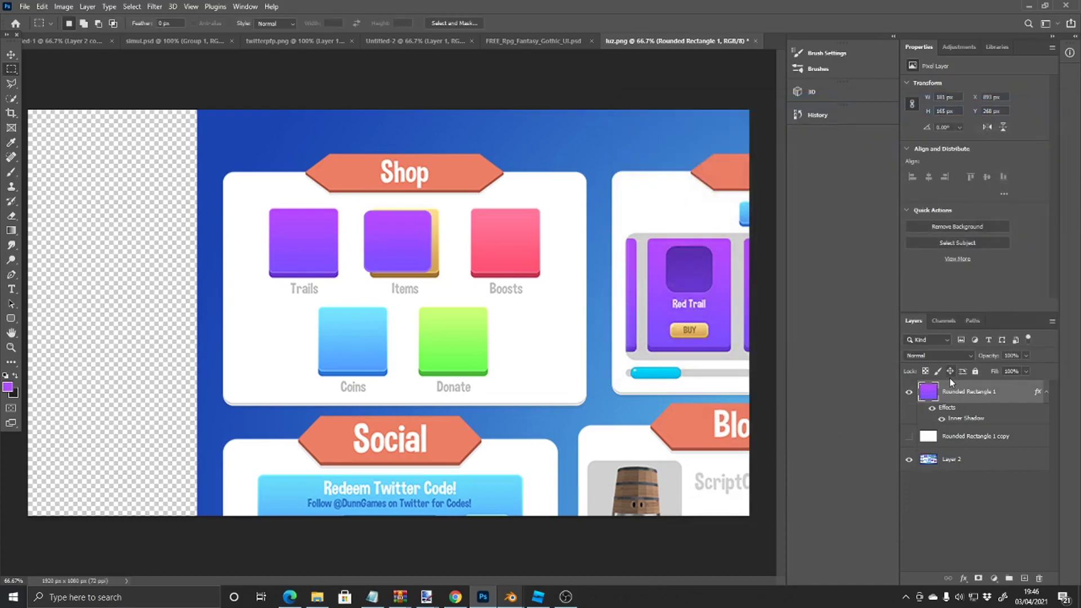
Step: At 100% zoom, rasterize the square's inner shadow style and duplicate the layer
key(ctrl+plus)
right_click(952, 388)
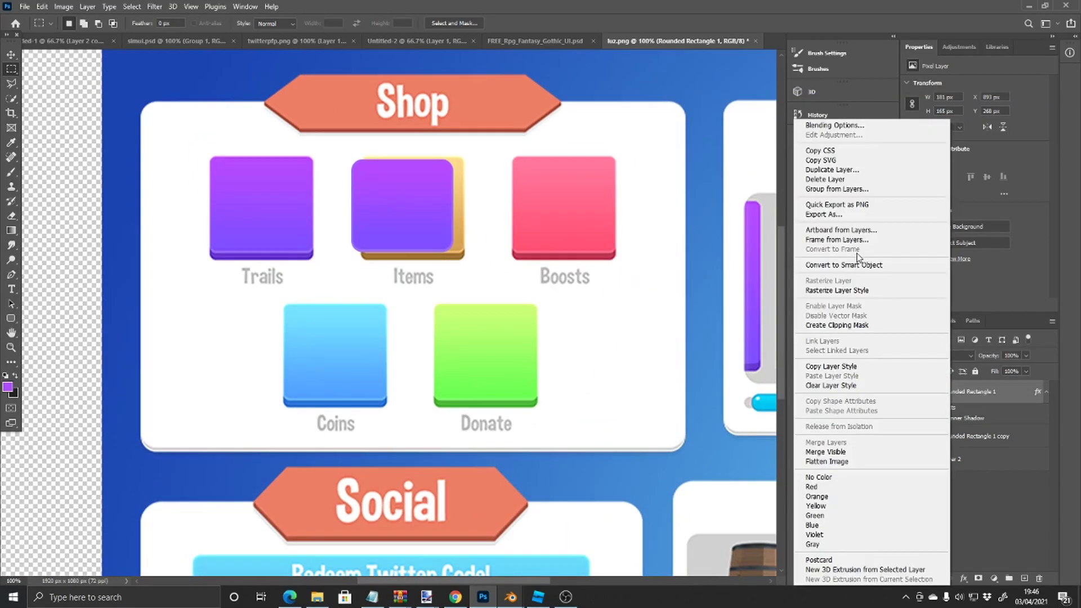
click(851, 291)
key(ctrl+j)
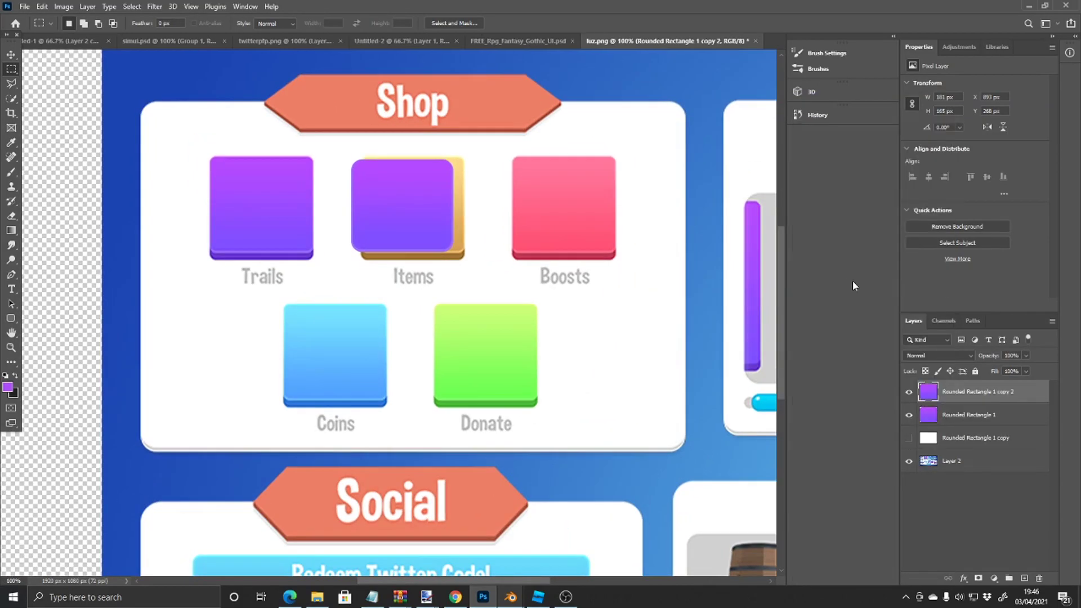
Step: Give the original square a Color Overlay of the purple sampled from Trails
right_click(955, 415)
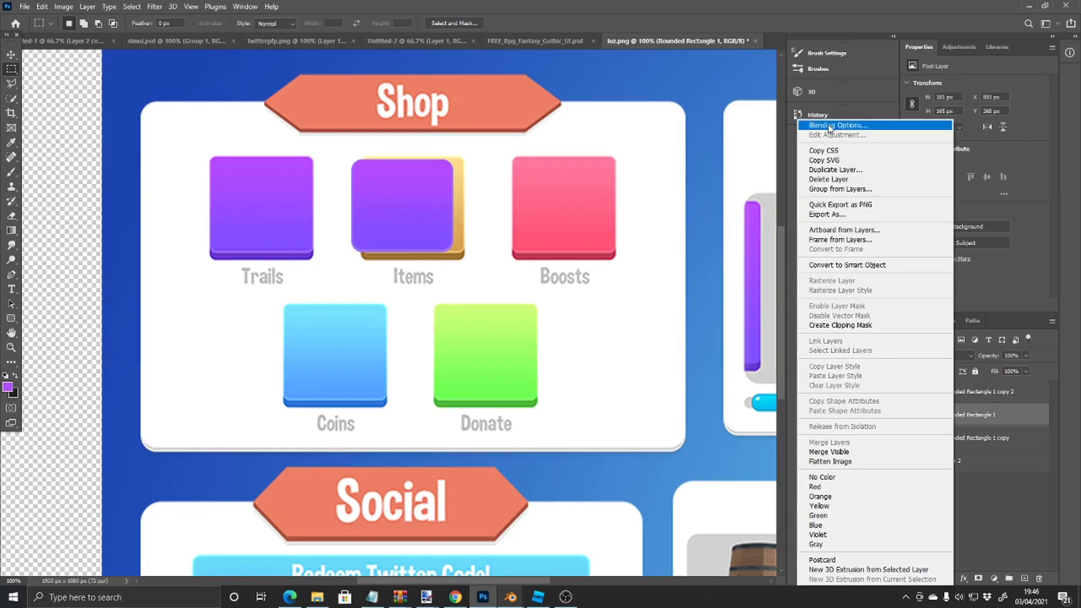
click(827, 123)
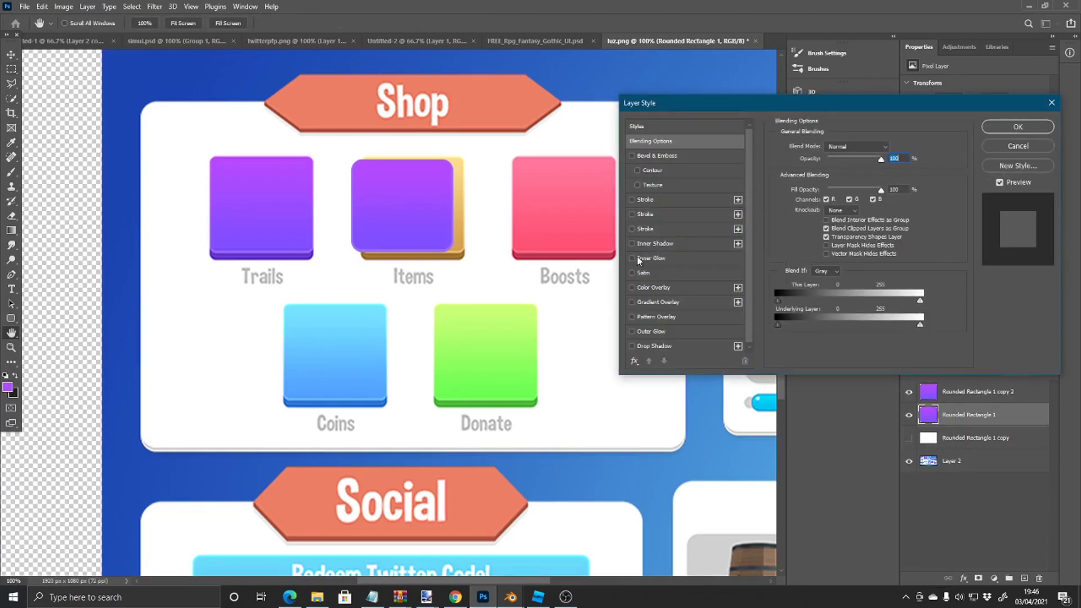
click(631, 289)
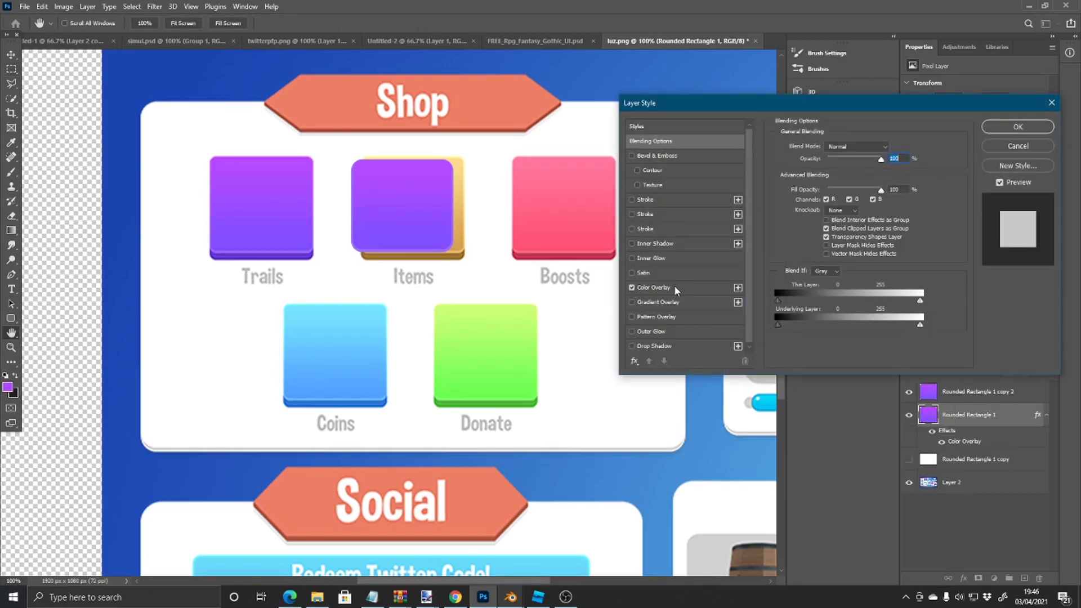
click(674, 287)
click(892, 149)
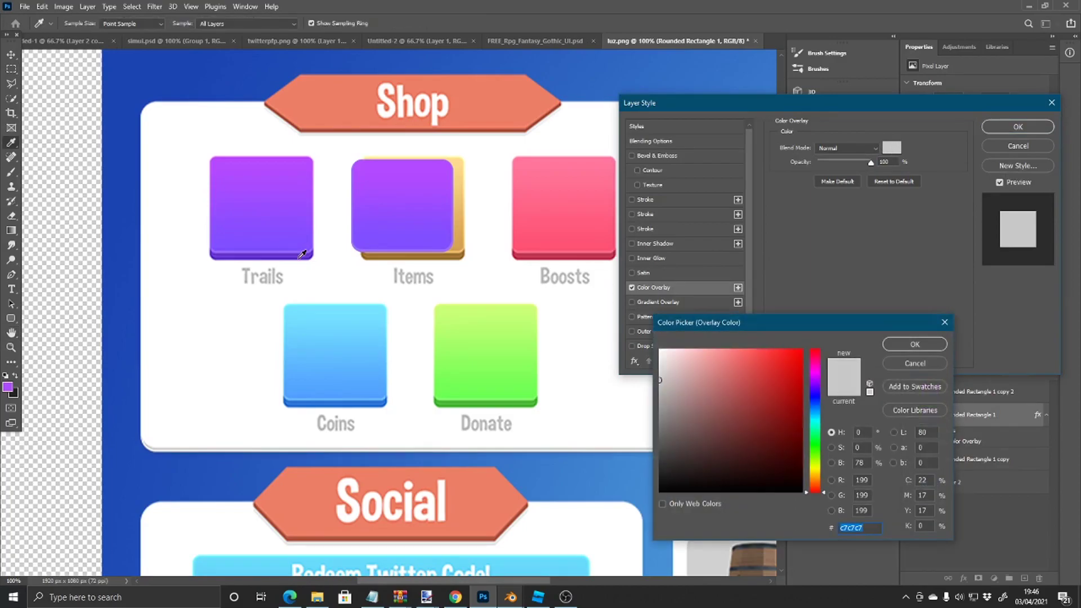
click(303, 252)
click(886, 345)
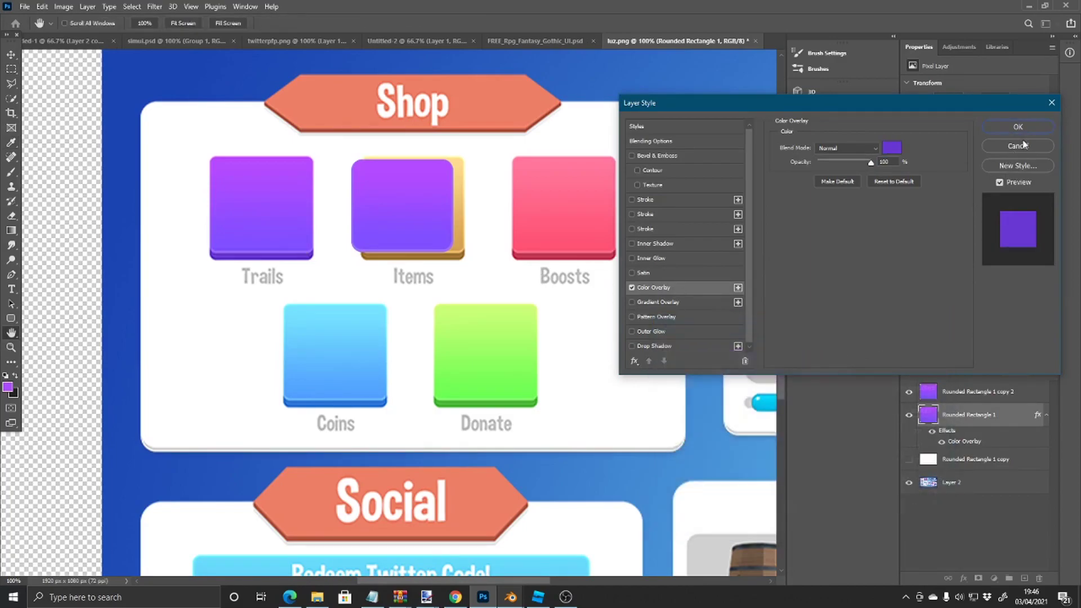
click(1018, 127)
Step: Nudge the overlaid square down a couple of pixels, then delete that original layer
key(ctrl+t)
key(Down)
key(Down)
key(Down)
key(Down)
key(Down)
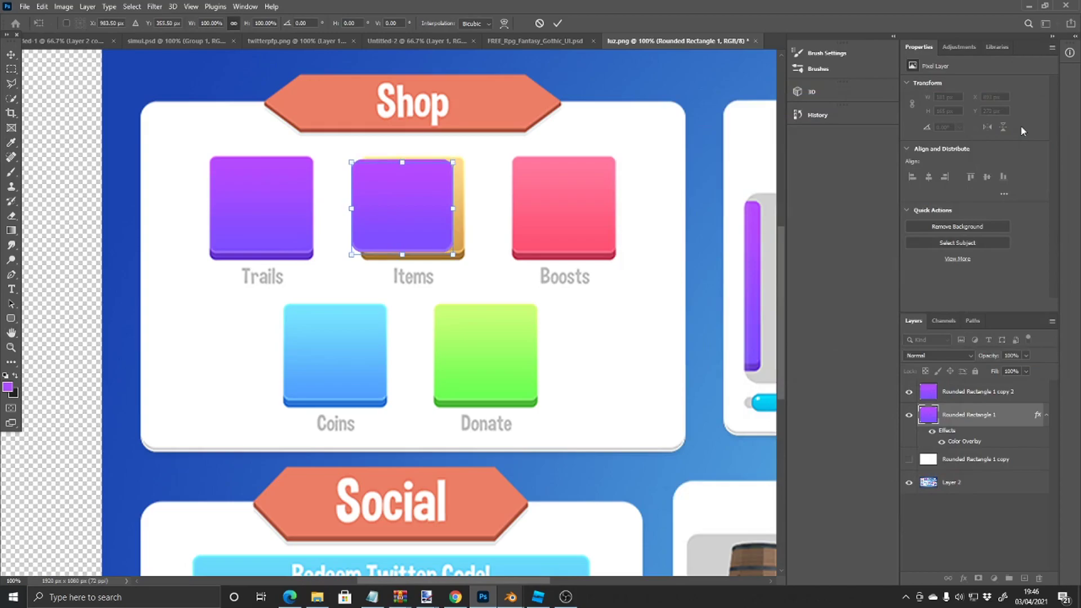
key(Down)
key(Down)
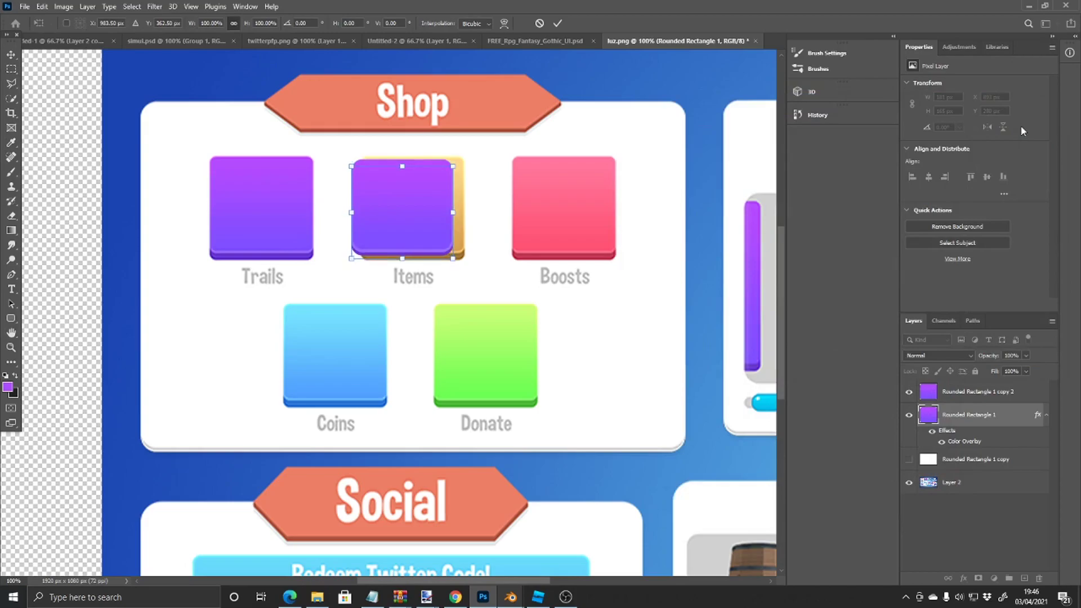
key(Down)
key(Up)
key(Up)
key(Up)
key(Up)
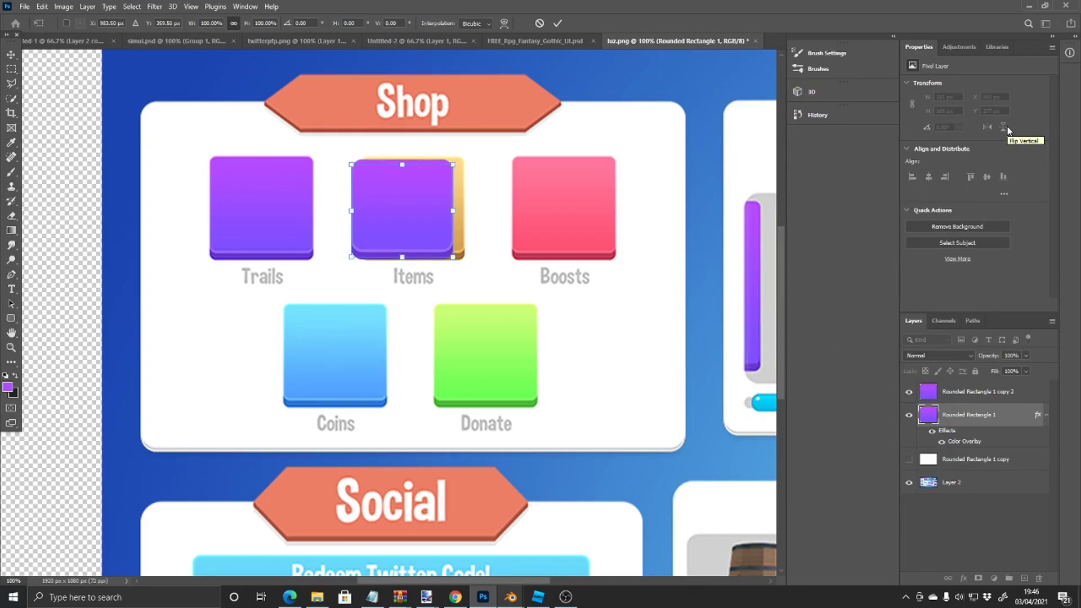
key(Return)
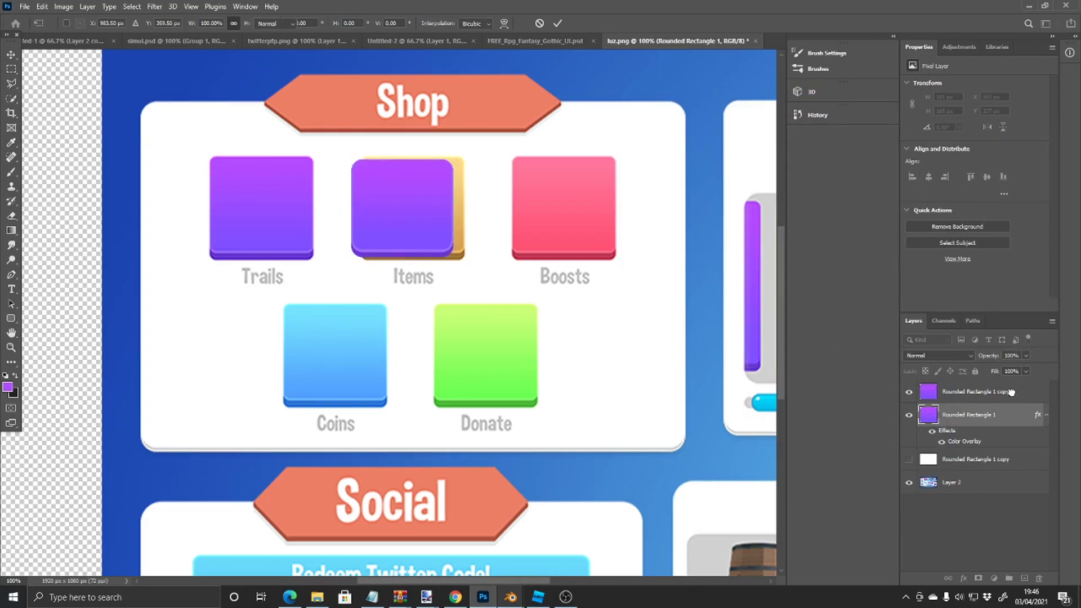
key(Delete)
Step: Move the shaded purple square onto the Trails slot at 191 × 184 px, keeping the white card hidden
click(909, 422)
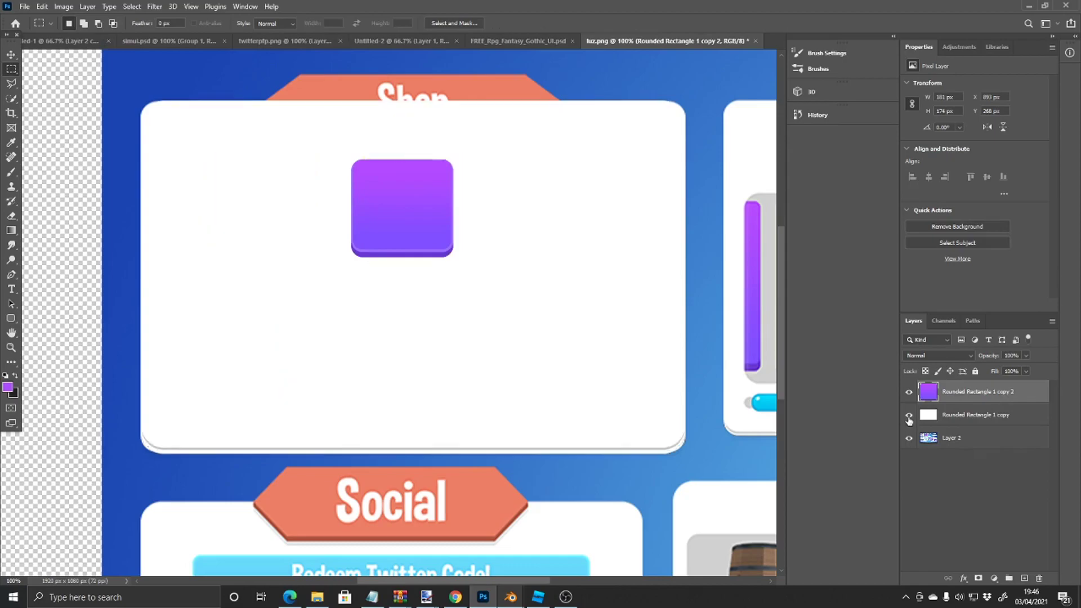
key(ctrl+t)
drag(421, 225, 266, 216)
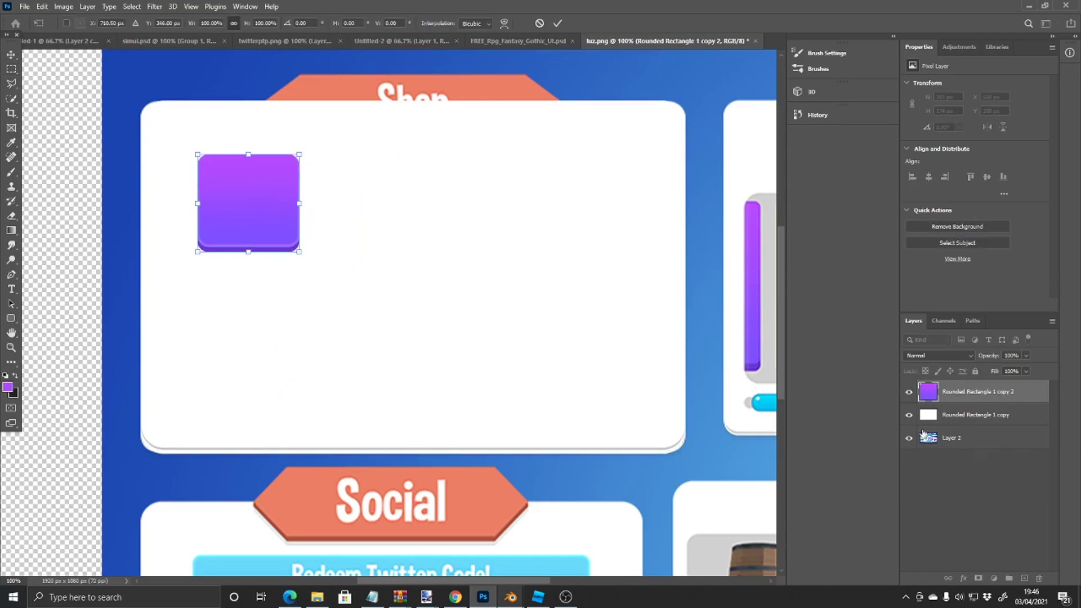
click(909, 415)
drag(257, 214, 315, 213)
click(12, 70)
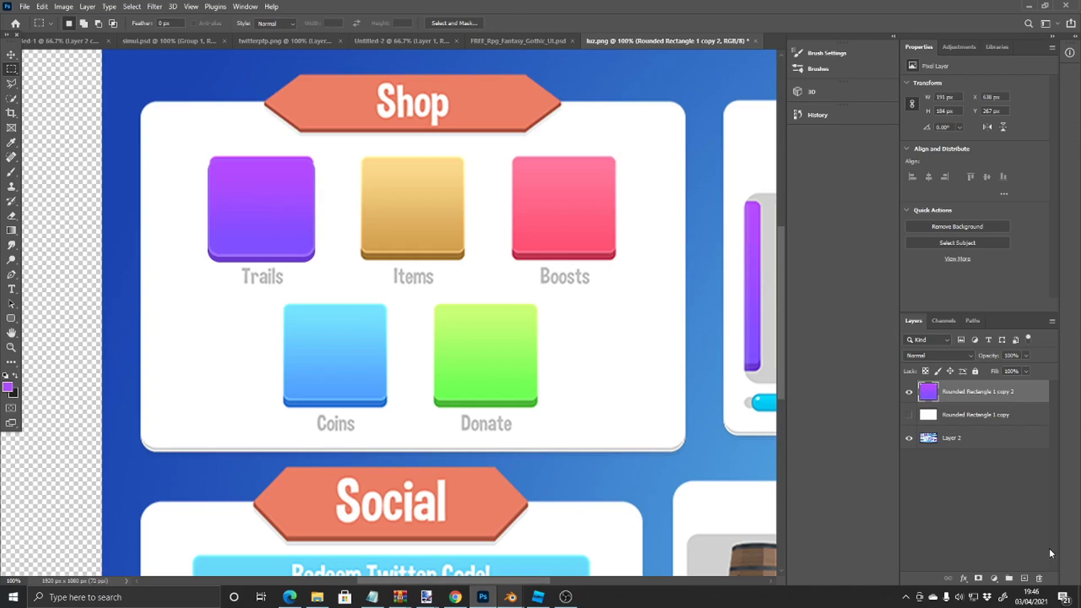
Step: Add a new layer and sample the Trails label's grey as the foreground colour
click(1023, 578)
click(9, 387)
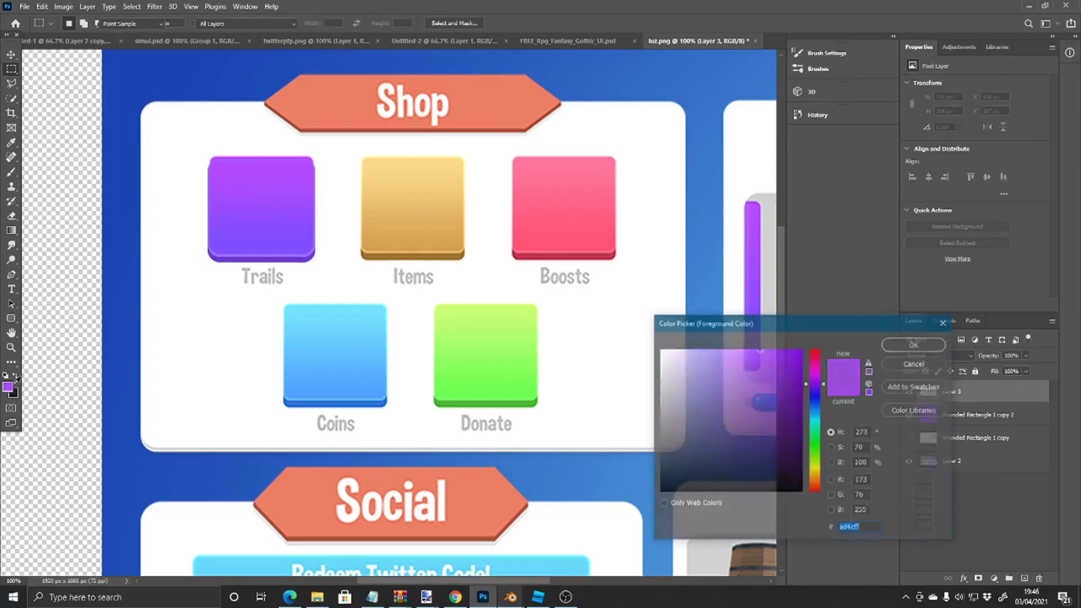
click(247, 269)
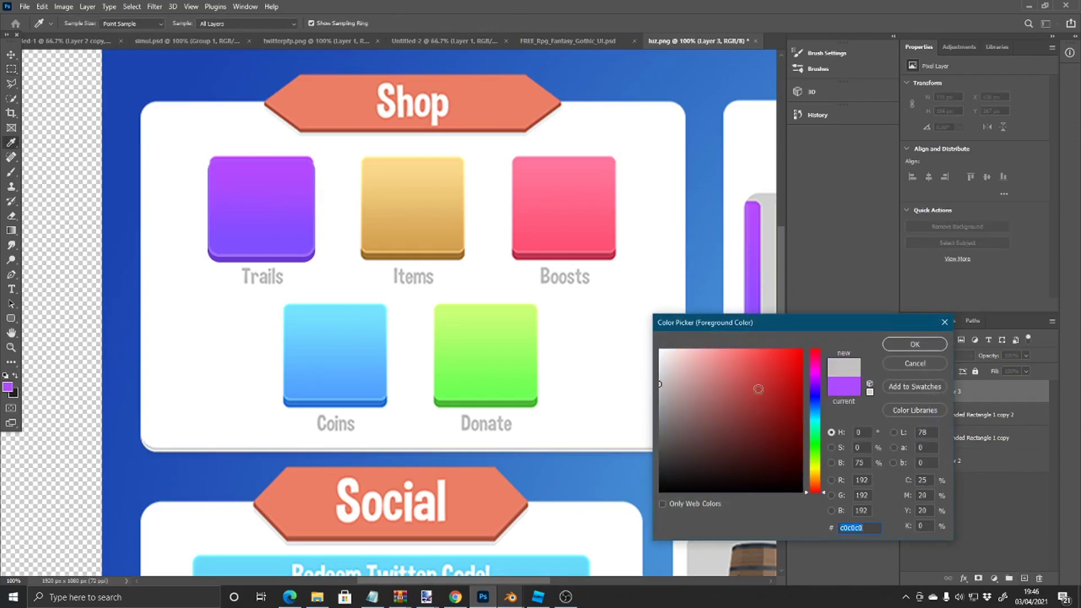
click(912, 350)
key(m)
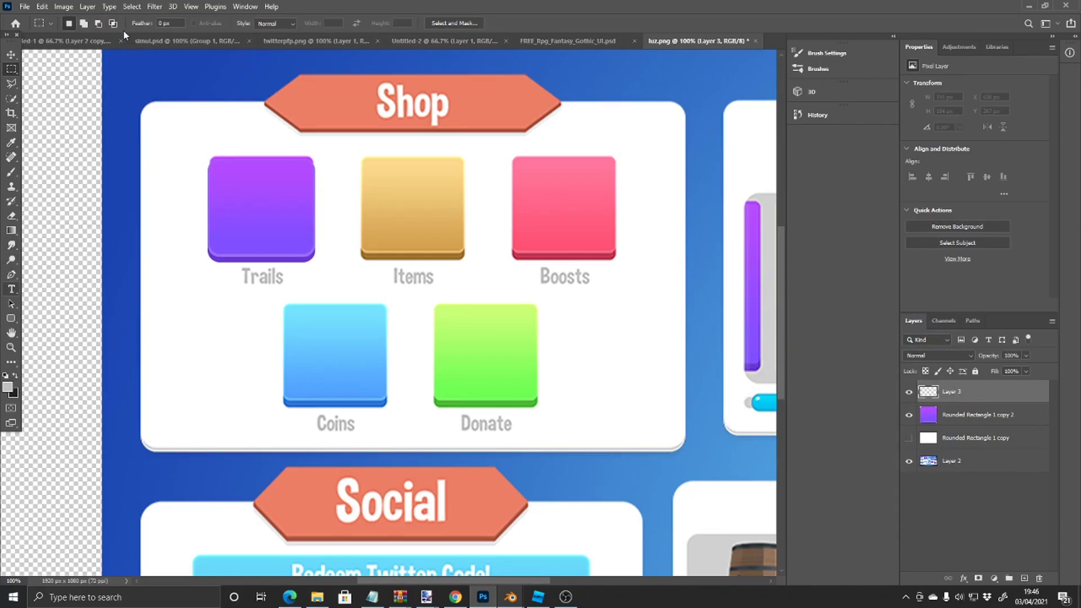
Step: Set the Type tool's font to Dimbo
key(t)
click(161, 22)
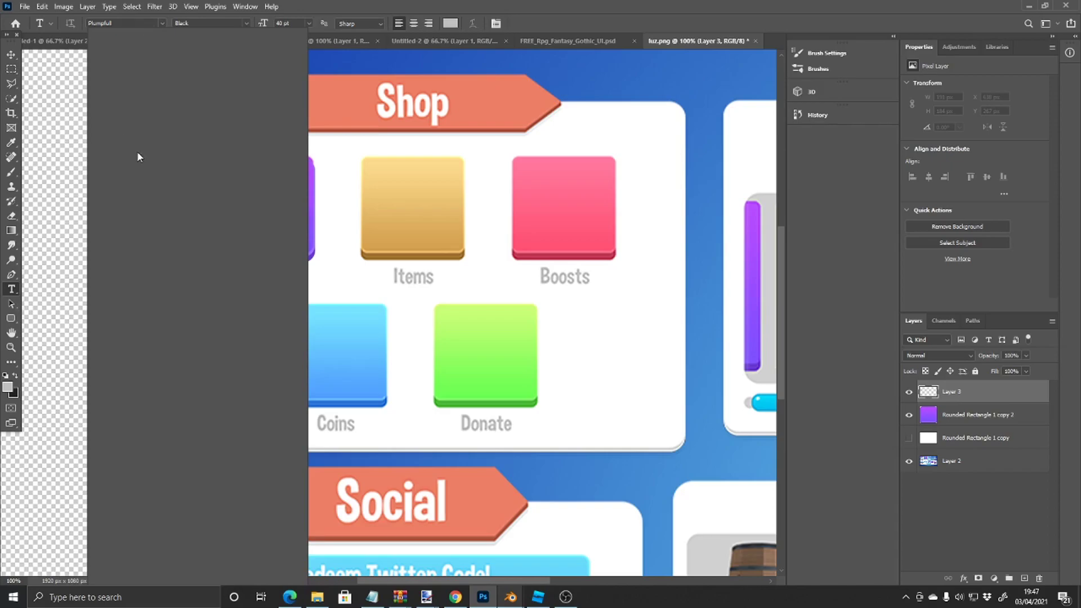
click(125, 179)
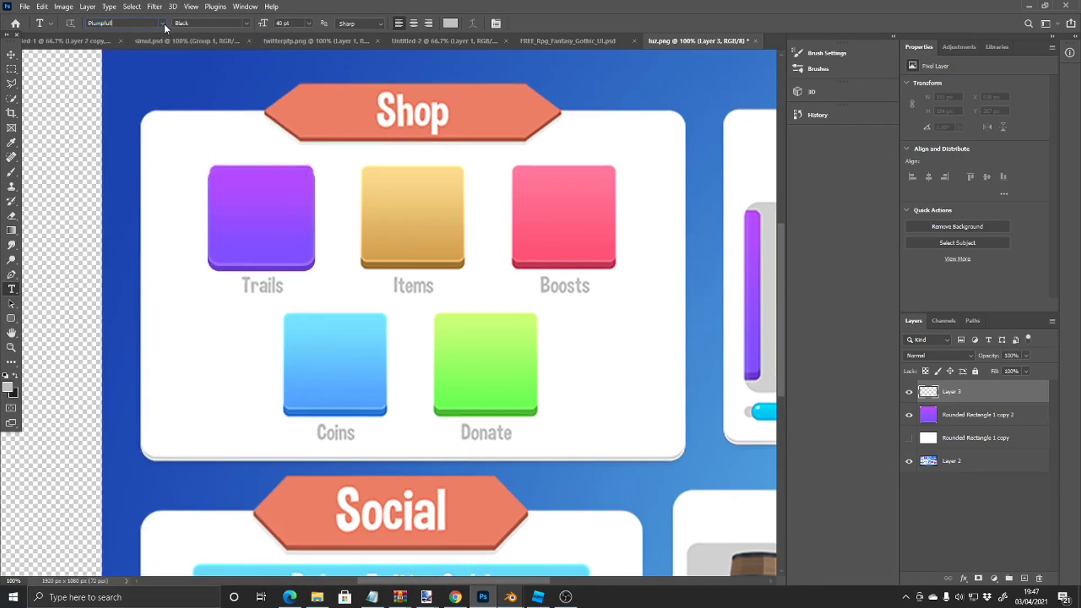
click(162, 23)
text(dimbo)
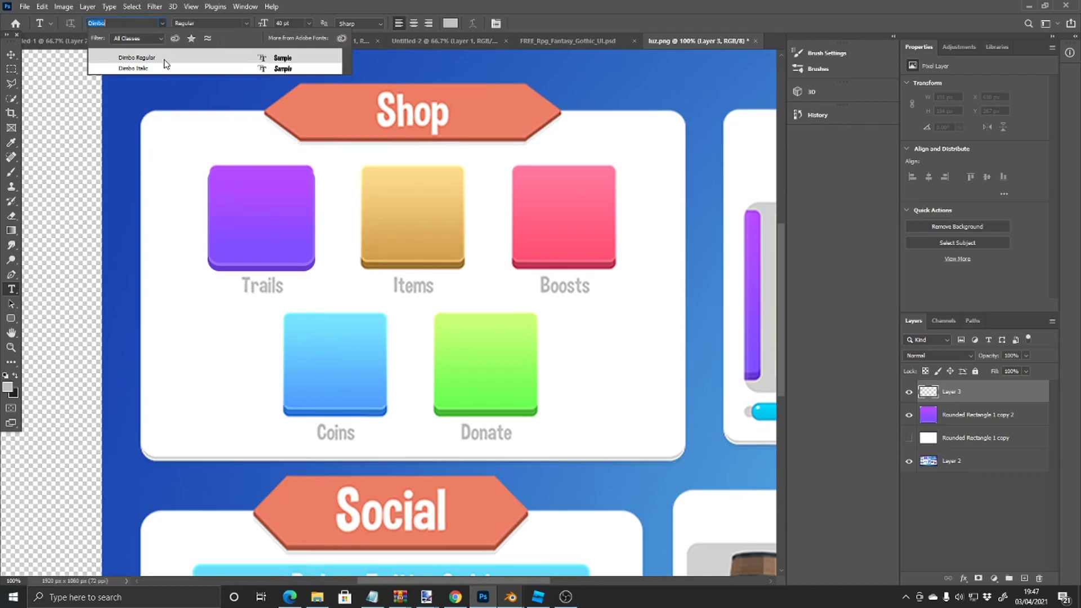
click(165, 58)
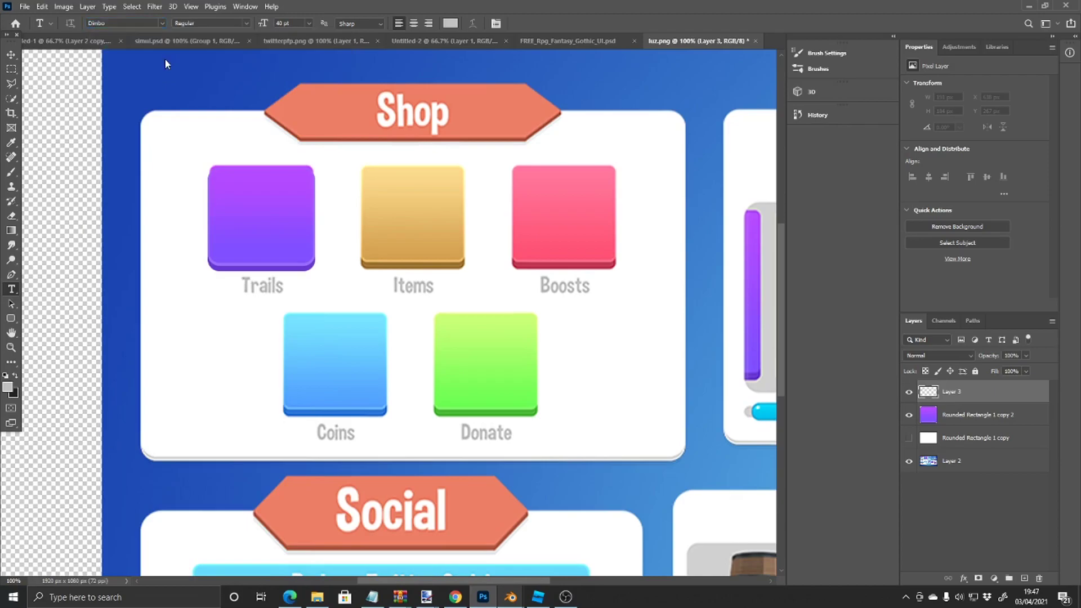
Step: Type 'Trails' at the old label position and commit it
click(246, 285)
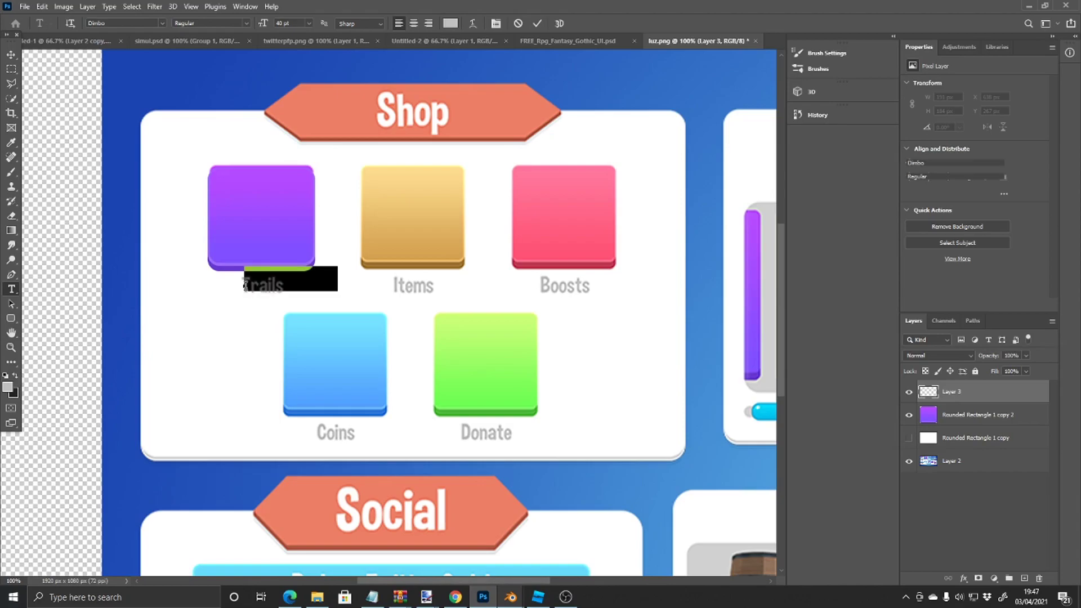
text(Trails)
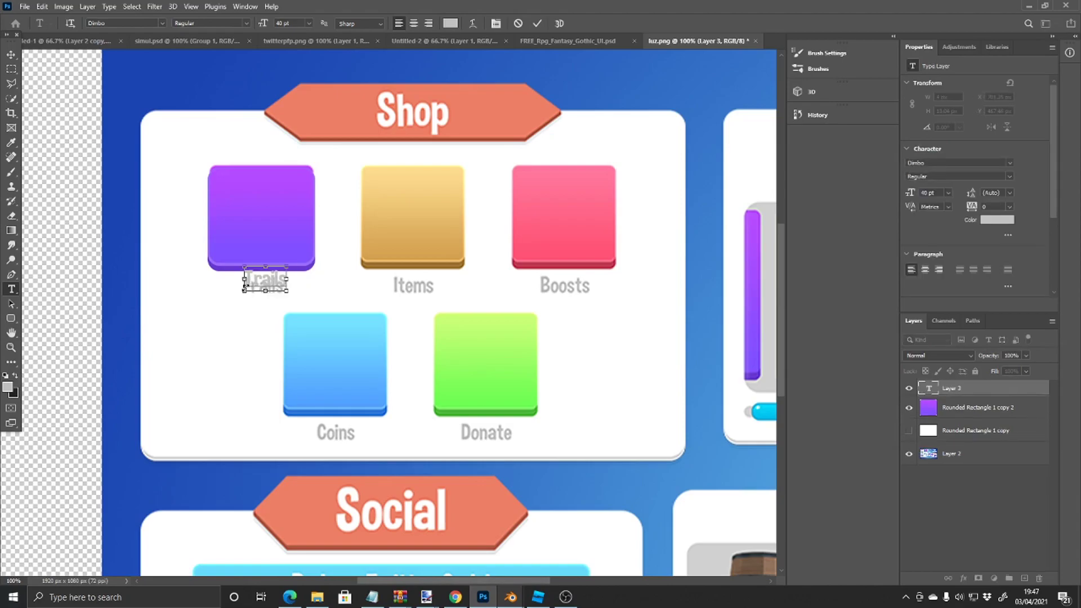
key(ctrl+plus)
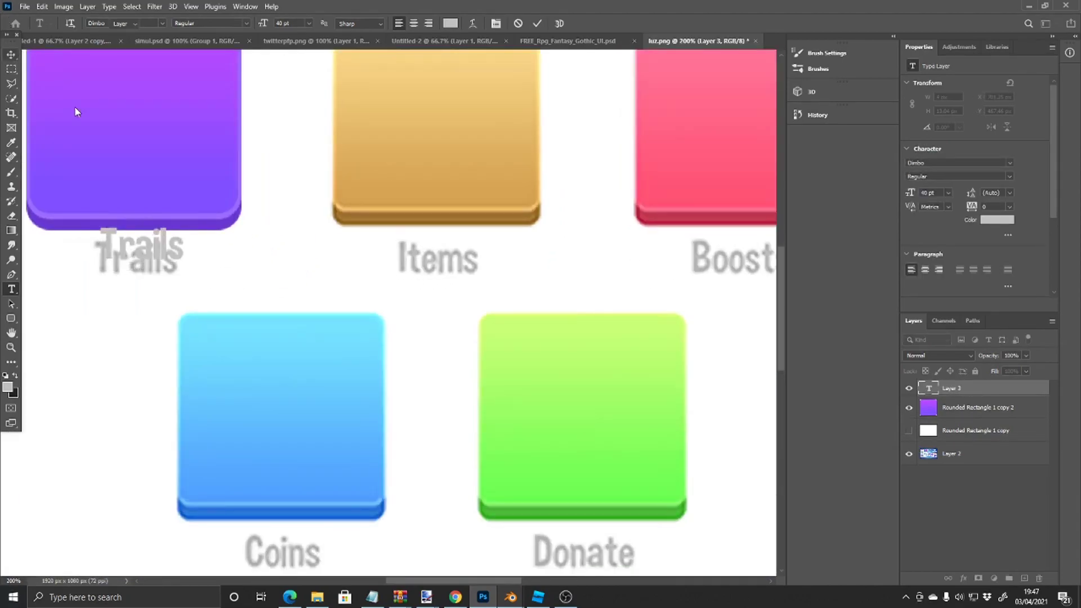
key(ctrl+Return)
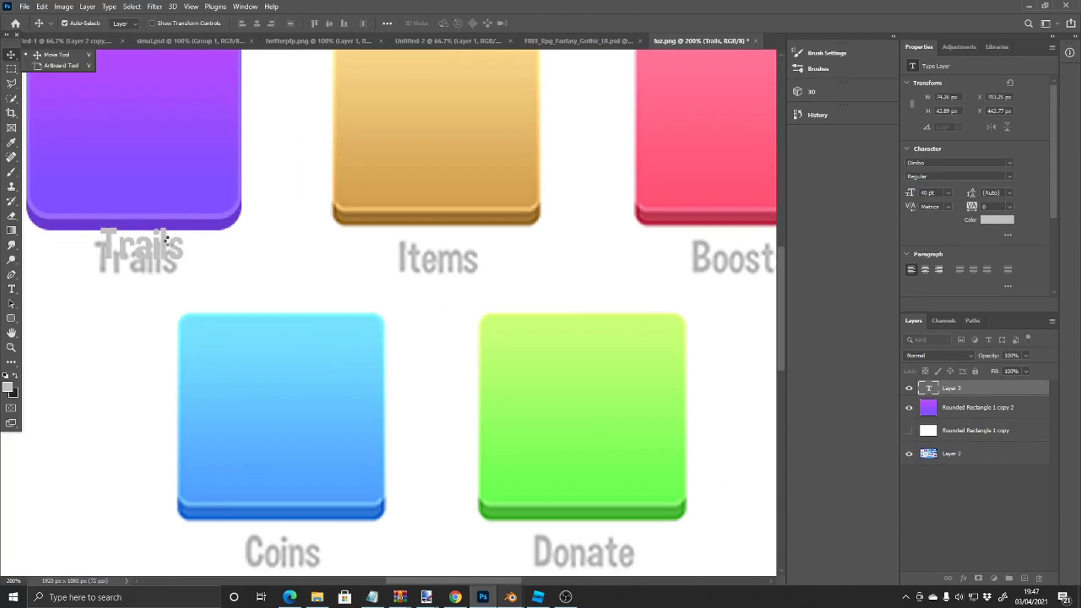
Step: Drag the Trails text onto the original label beneath the purple button
key(ctrl+t)
drag(164, 243, 161, 263)
click(11, 69)
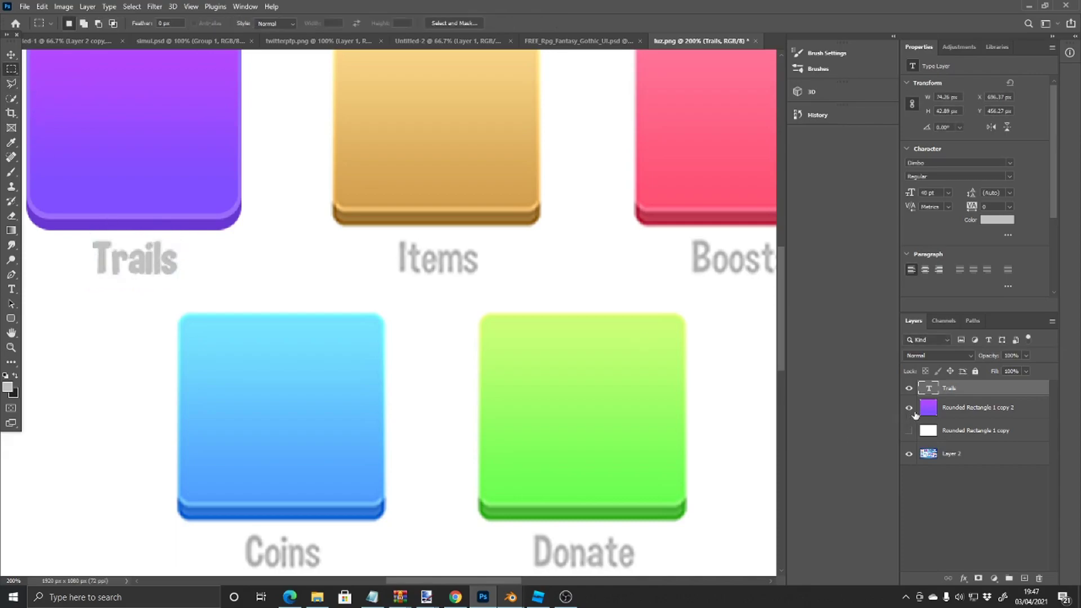
key(ctrl+minus)
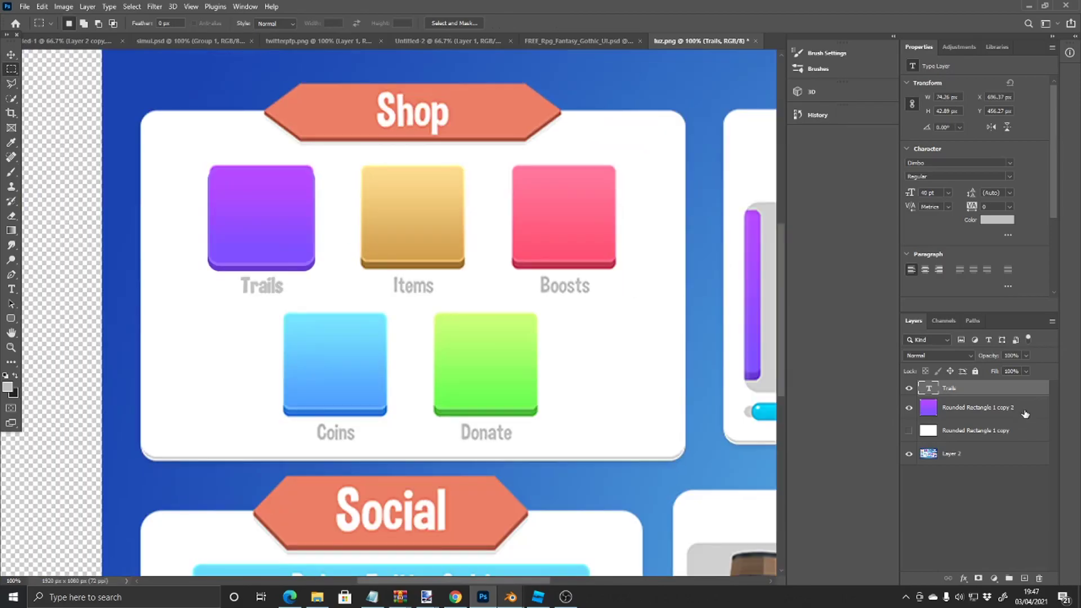
key(Escape)
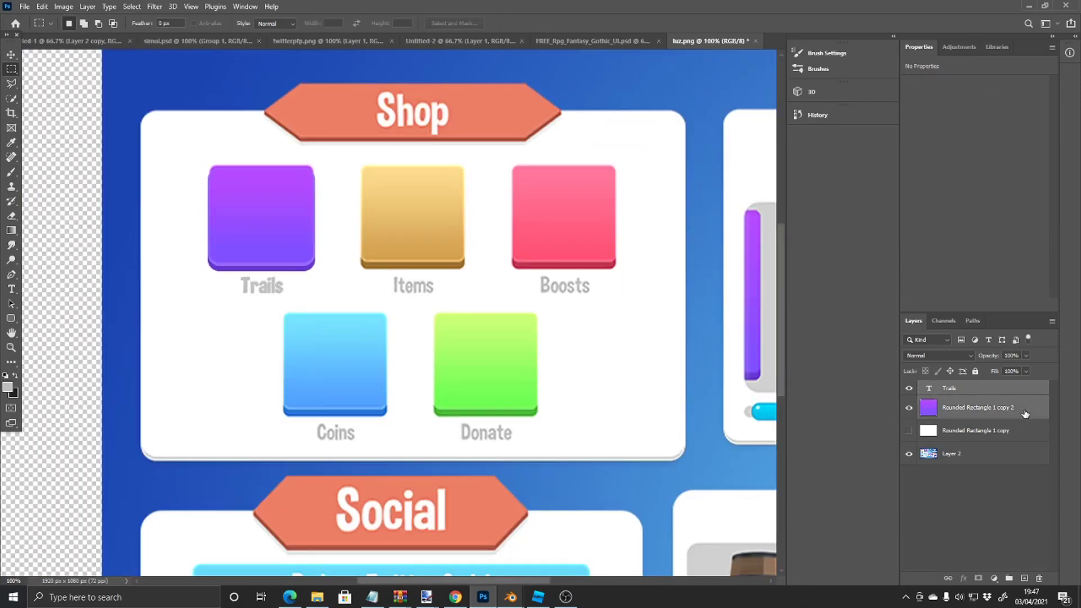
Step: Duplicate the purple button and Trails label, and move the copy over the Items button
key(ctrl+j)
key(ctrl+t)
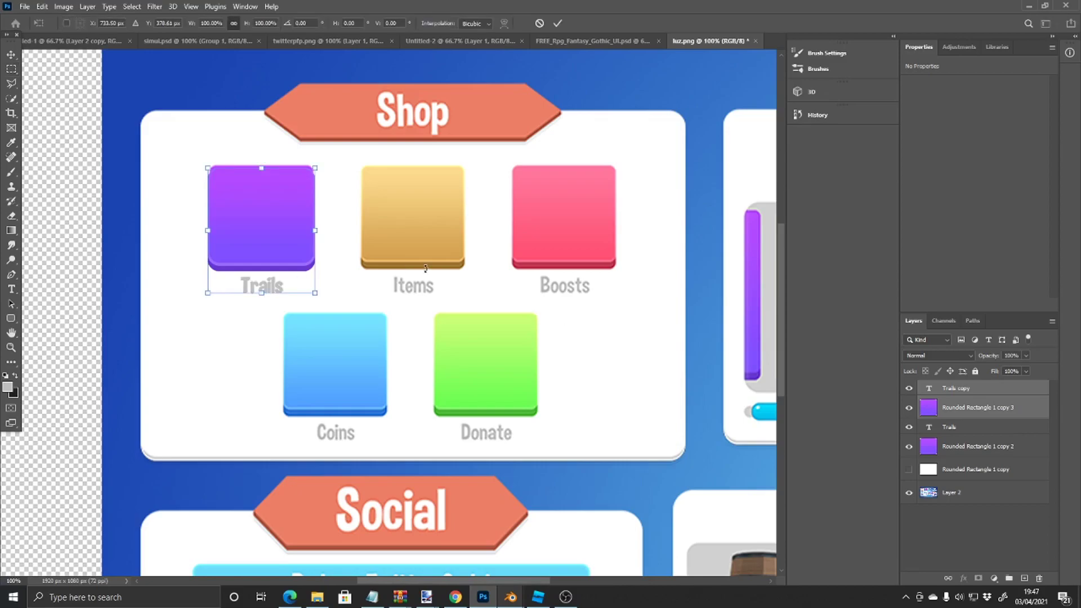
drag(274, 218, 420, 214)
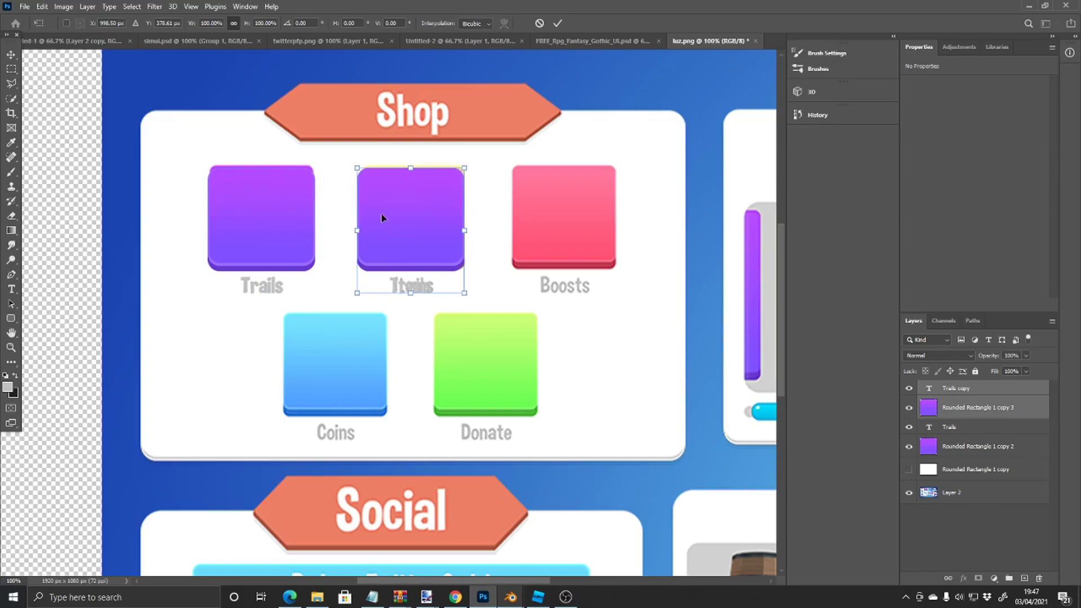
click(11, 69)
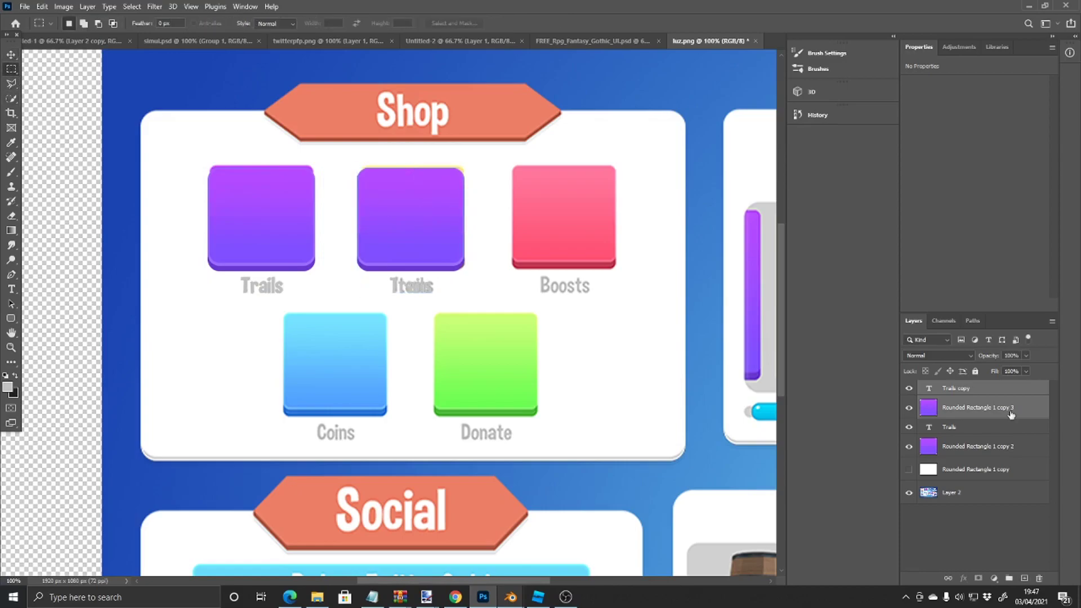
Step: Shift the copied square's hue to yellow with Hue/Saturation
click(970, 414)
click(63, 6)
mouse_move(78, 33)
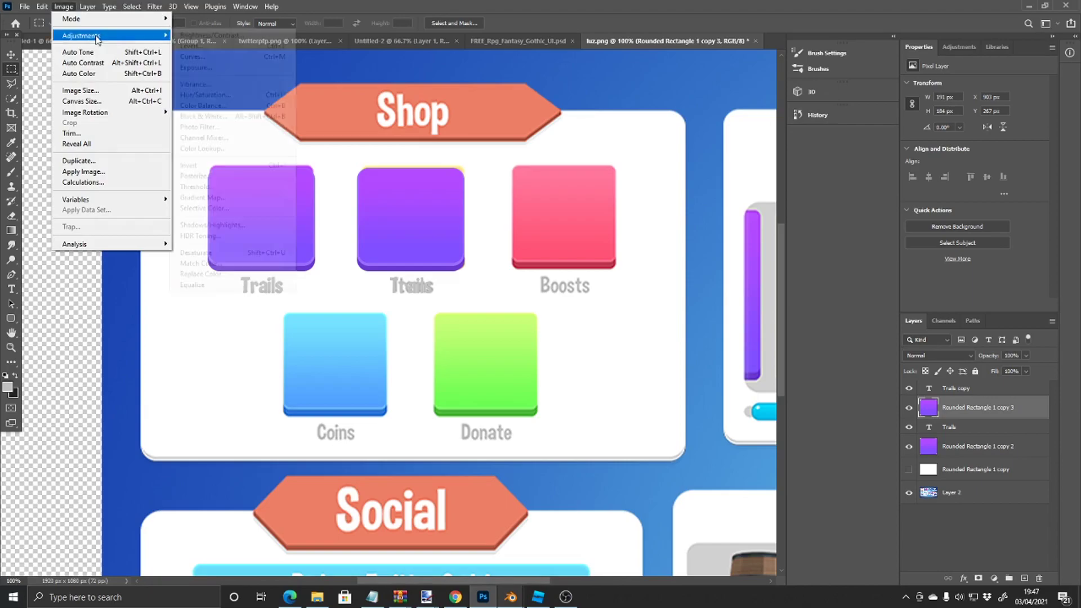
click(189, 94)
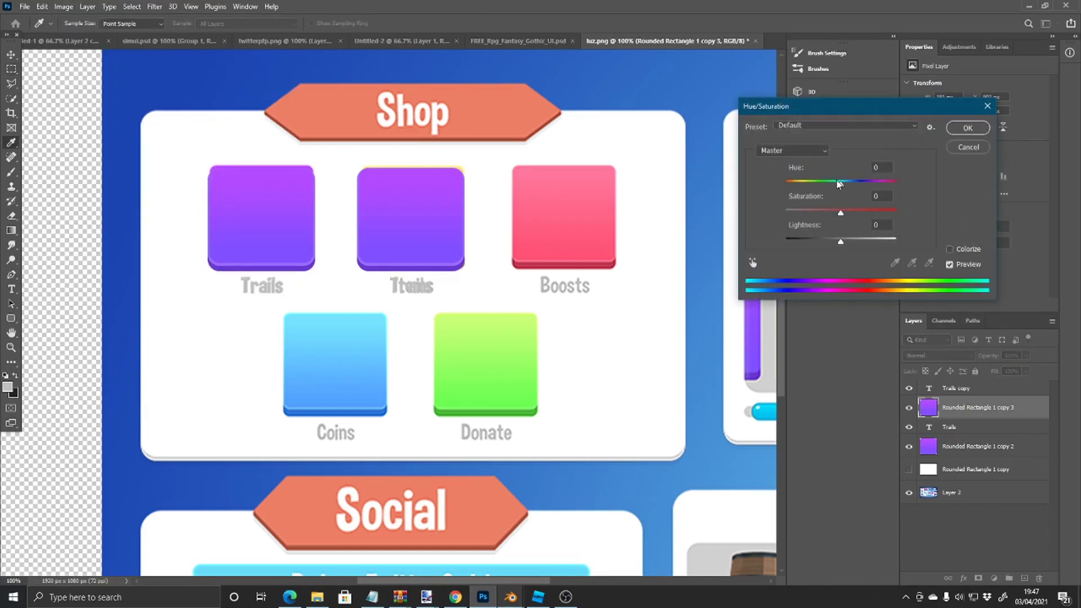
drag(841, 184, 888, 181)
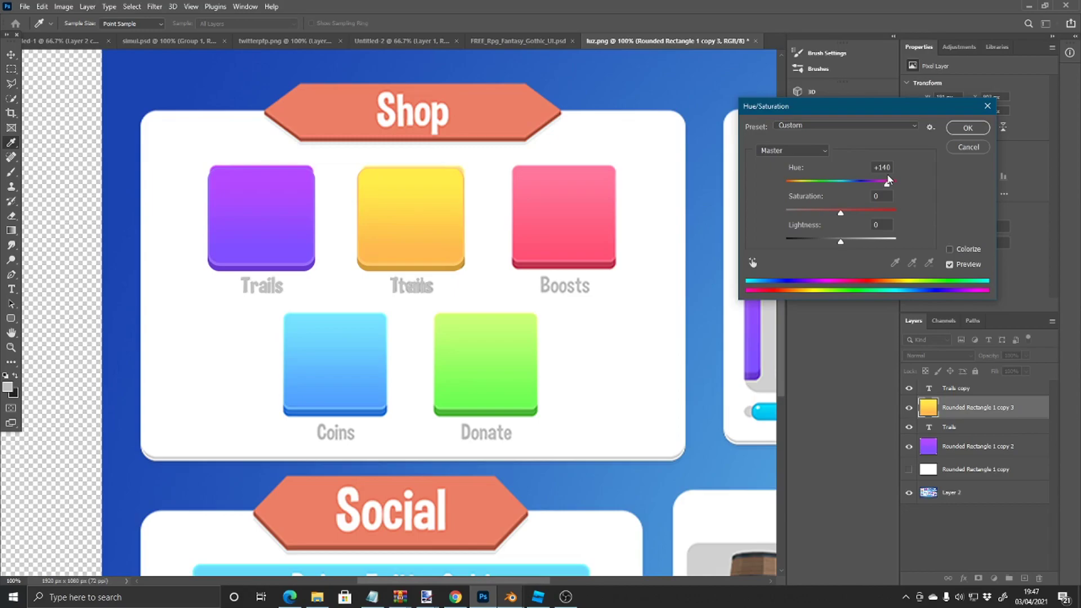
click(962, 134)
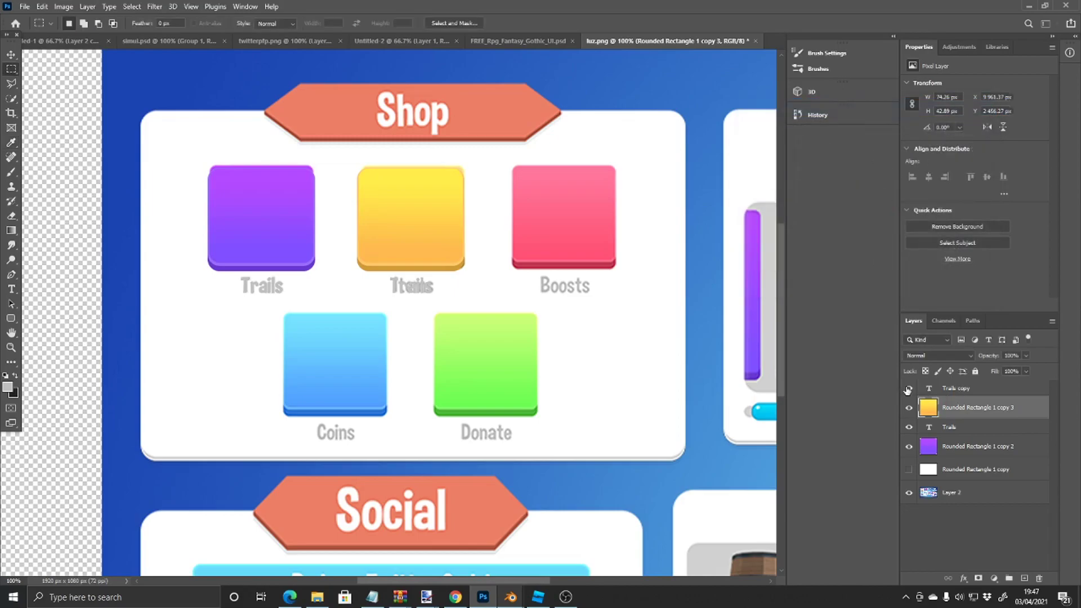
Step: Retype the copied label as 'Items' and nudge it slightly right
click(924, 388)
key(ctrl+plus)
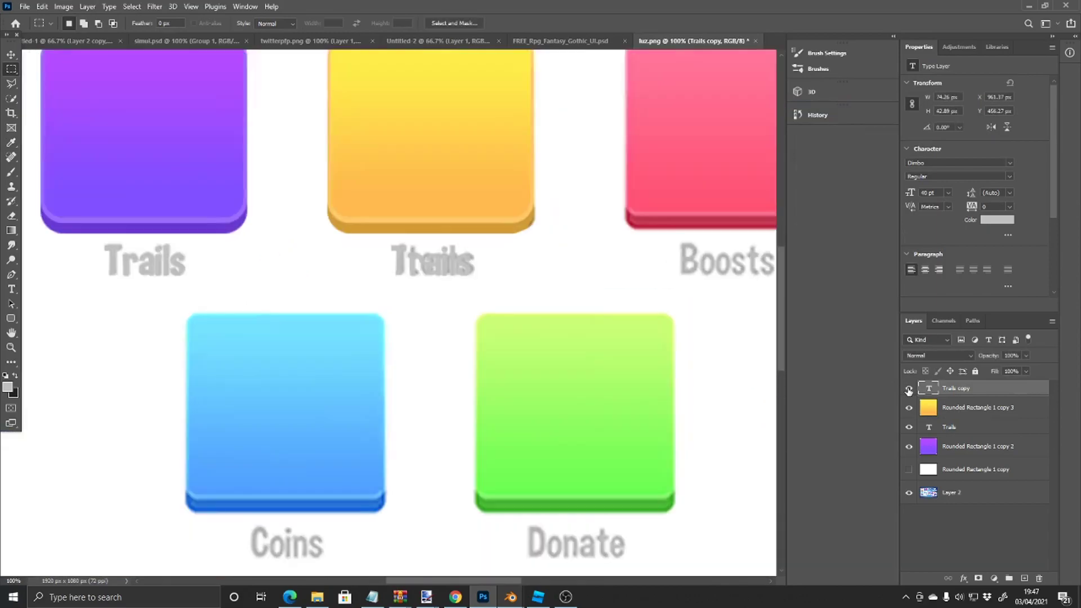
click(11, 289)
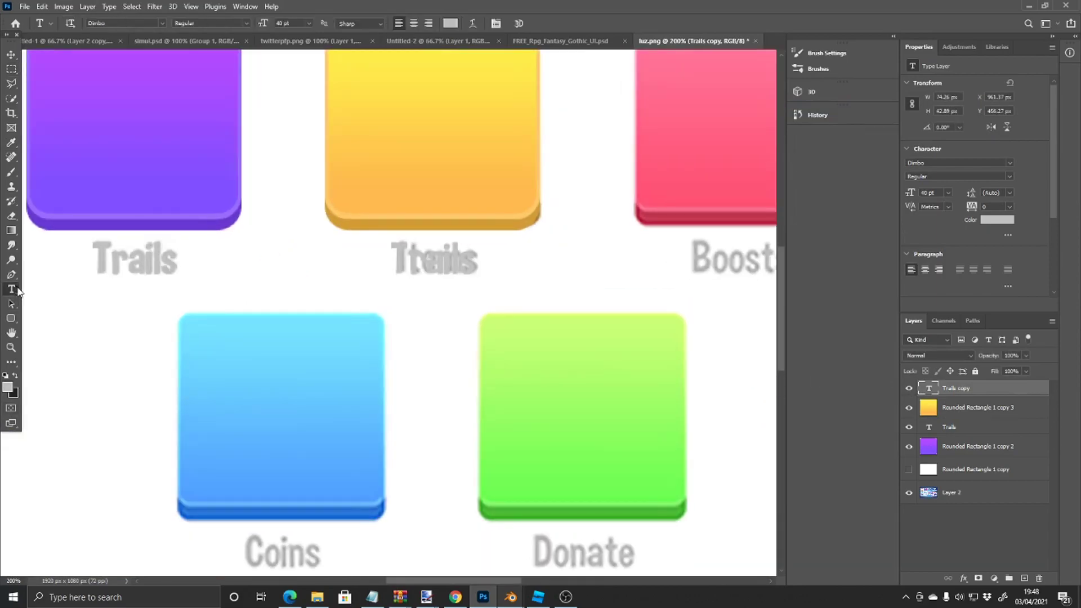
double_click(439, 265)
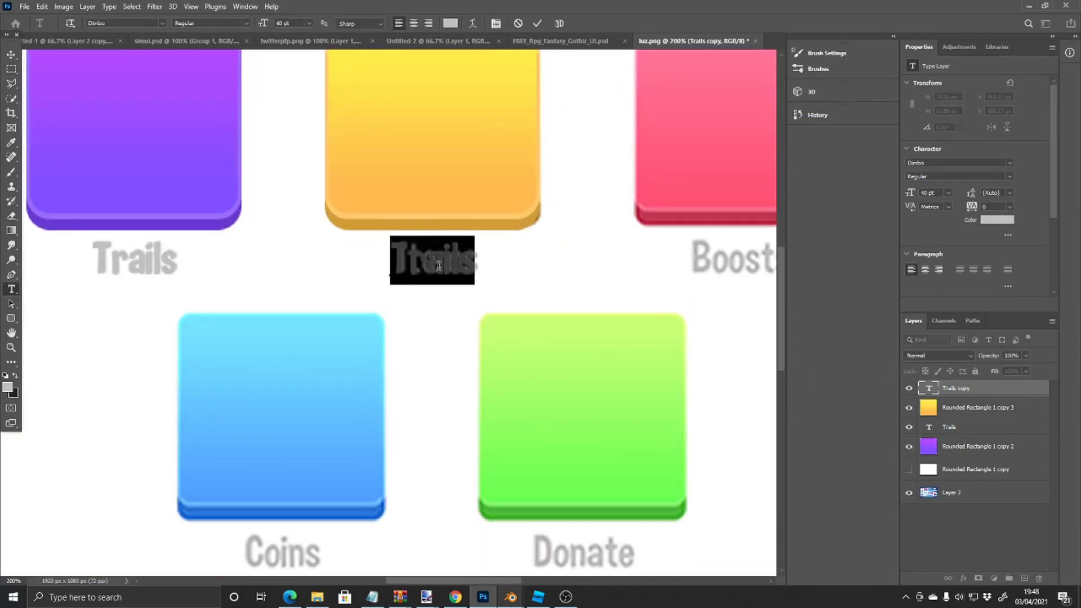
key(End)
text(Items)
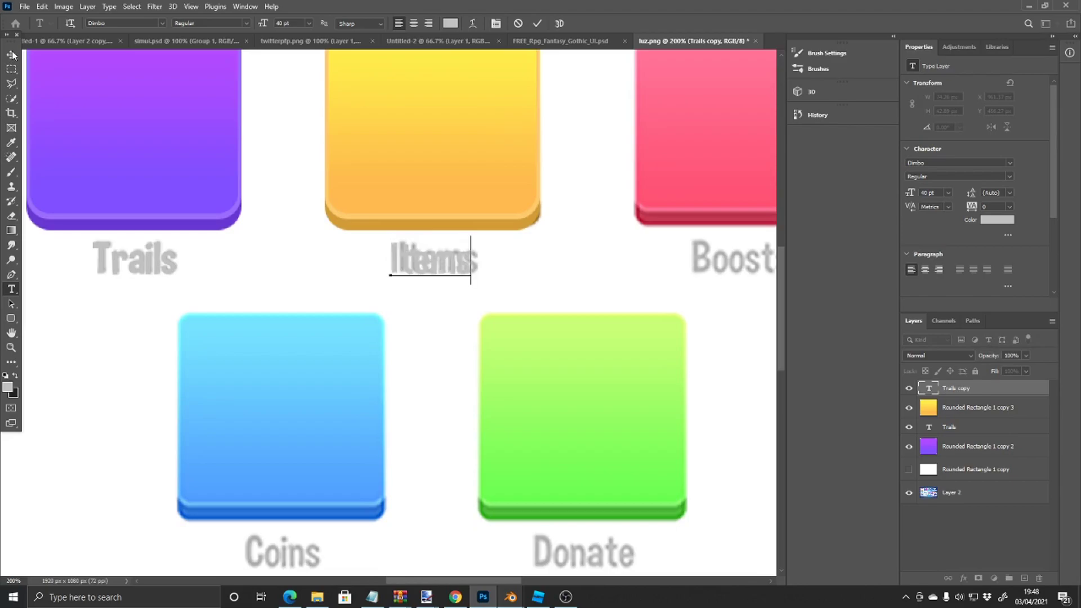
click(170, 83)
key(ctrl+t)
key(Right)
key(Right)
key(Right)
key(Right)
key(Right)
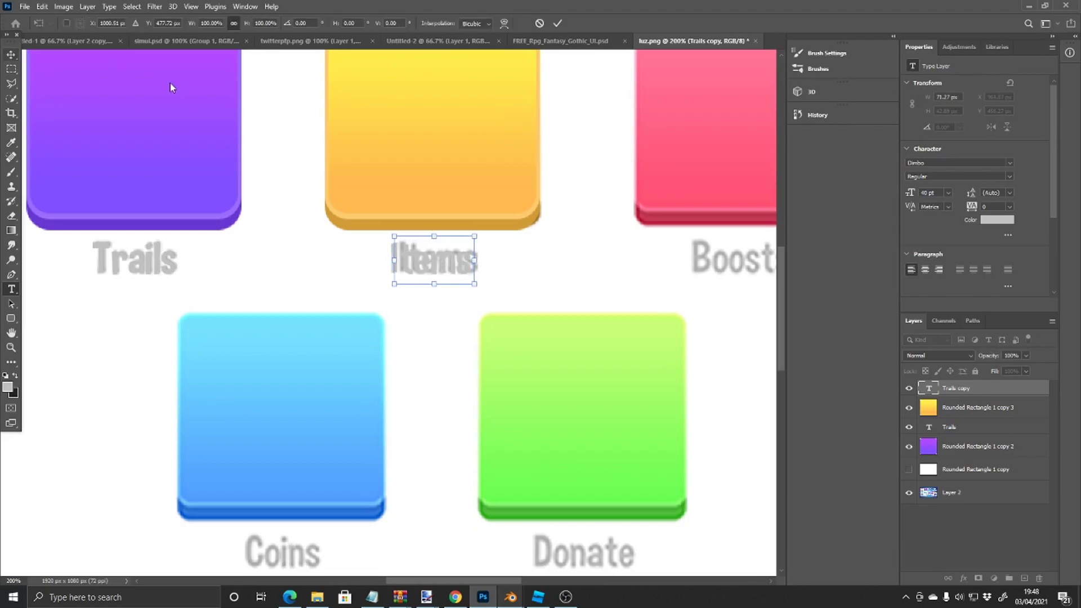
key(ctrl+minus)
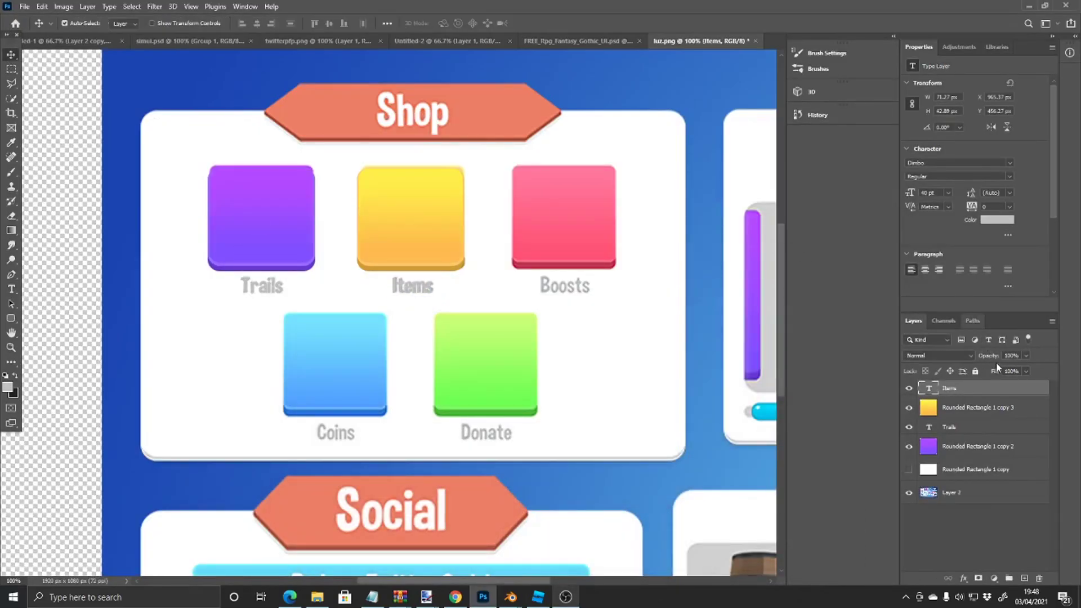
Step: Duplicate the yellow Items button and label, and move the copy over Boosts
click(1023, 416)
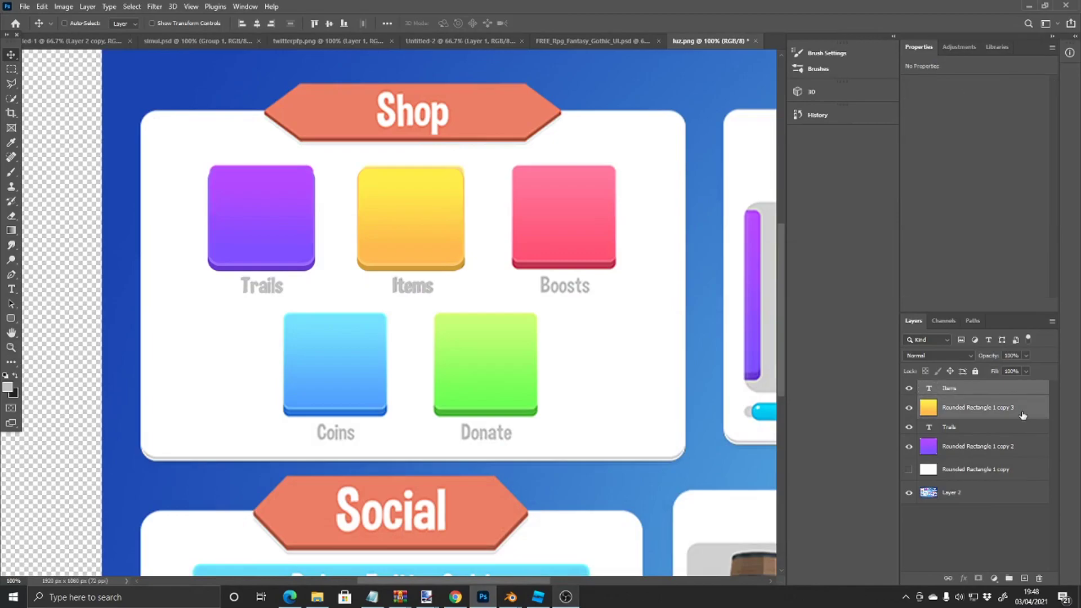
key(ctrl+j)
key(ctrl+t)
drag(429, 245, 567, 251)
Step: Shift the copied square's hue to pink with Hue/Saturation (hue -65)
click(990, 418)
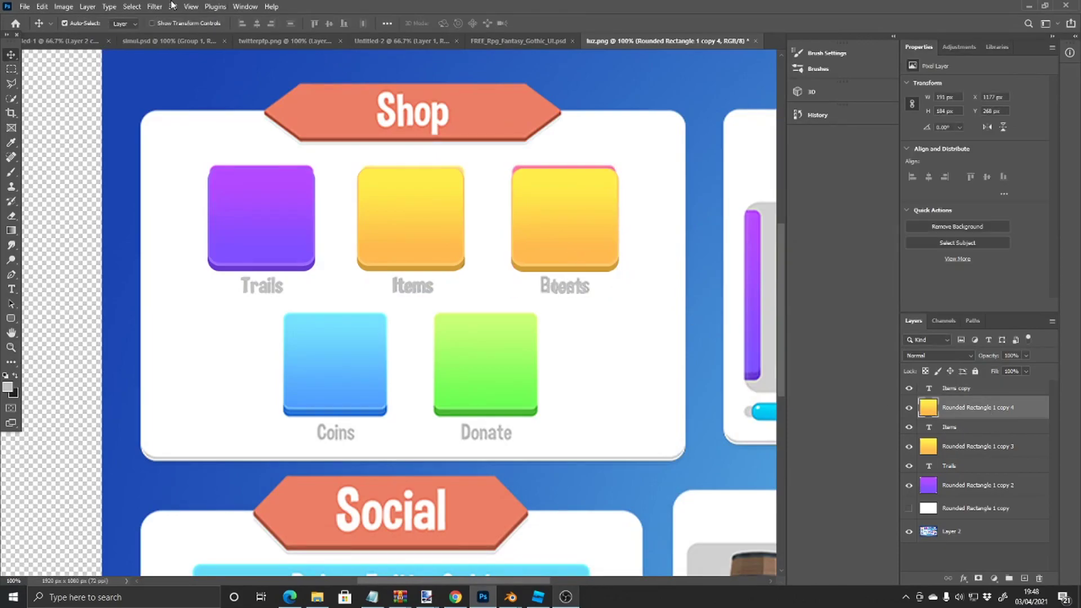
click(72, 6)
mouse_move(79, 29)
click(212, 94)
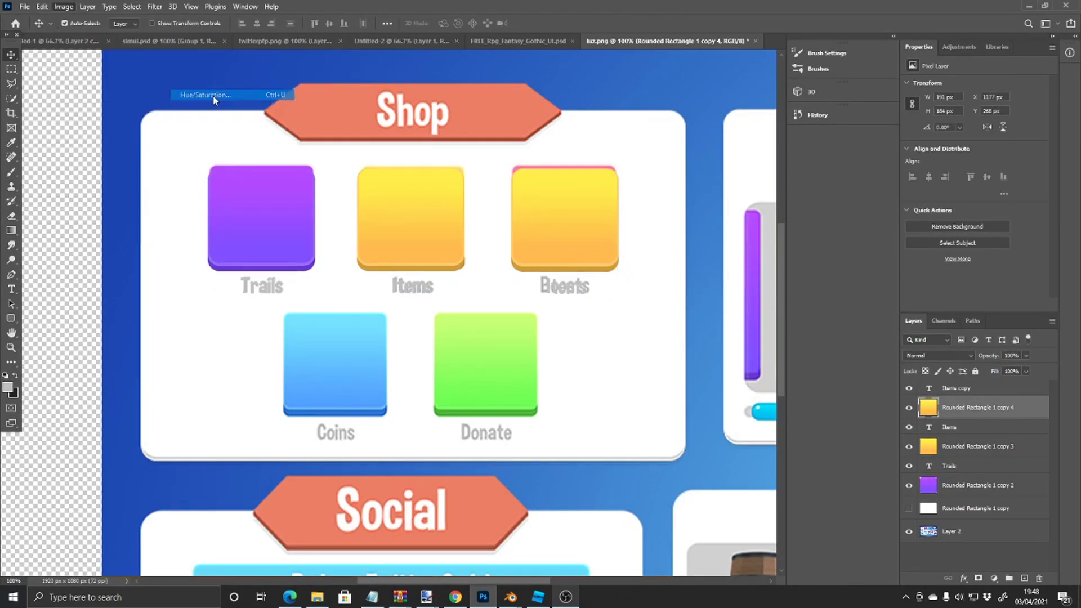
drag(867, 181, 812, 182)
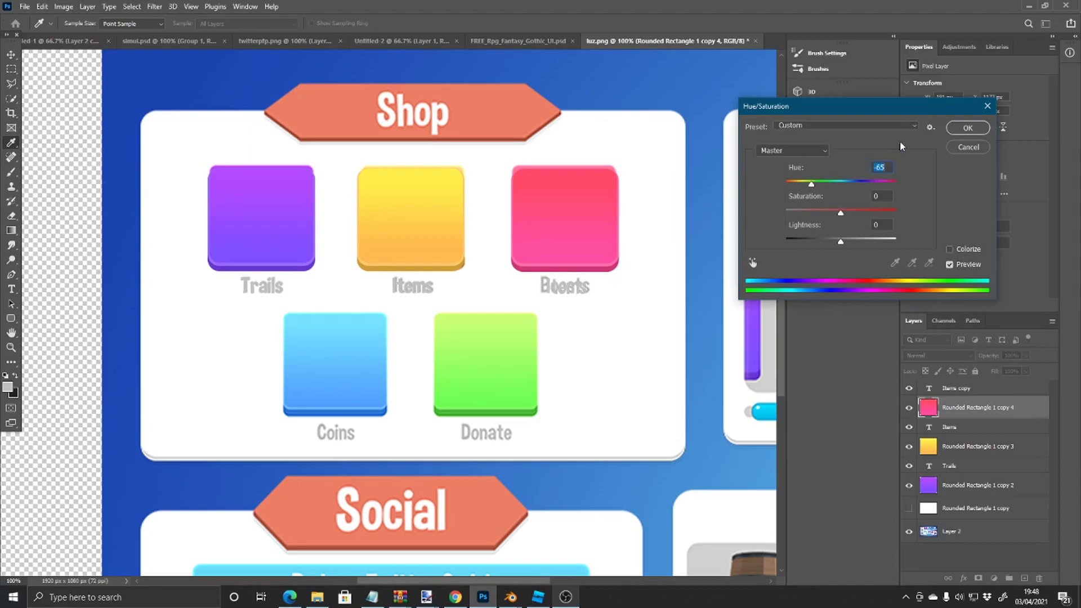
click(970, 127)
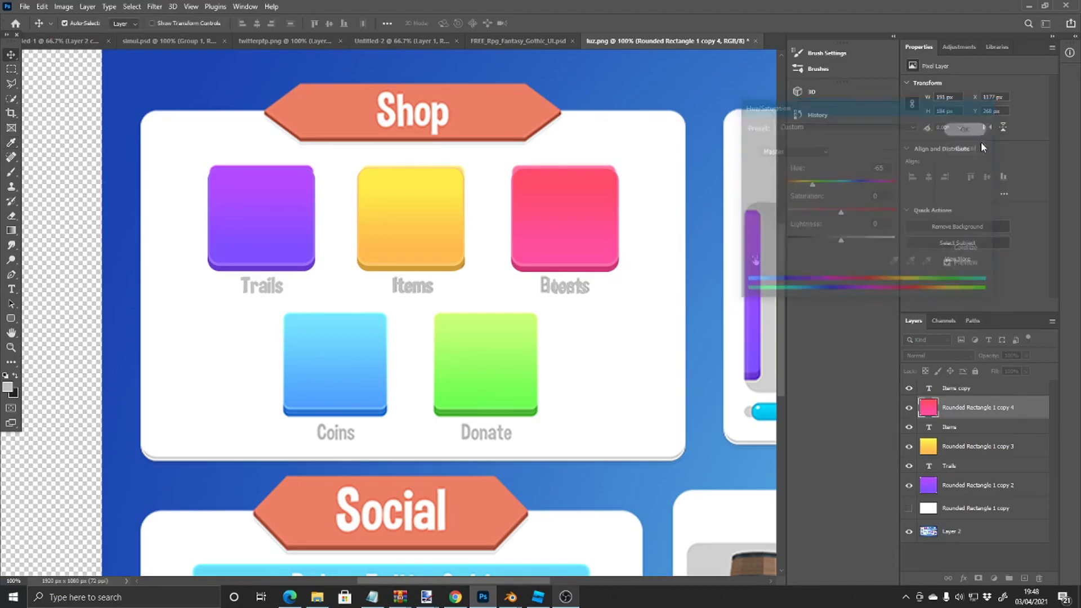
Step: Retype the copied label as 'Boosts' and nudge it slightly left
click(966, 389)
key(t)
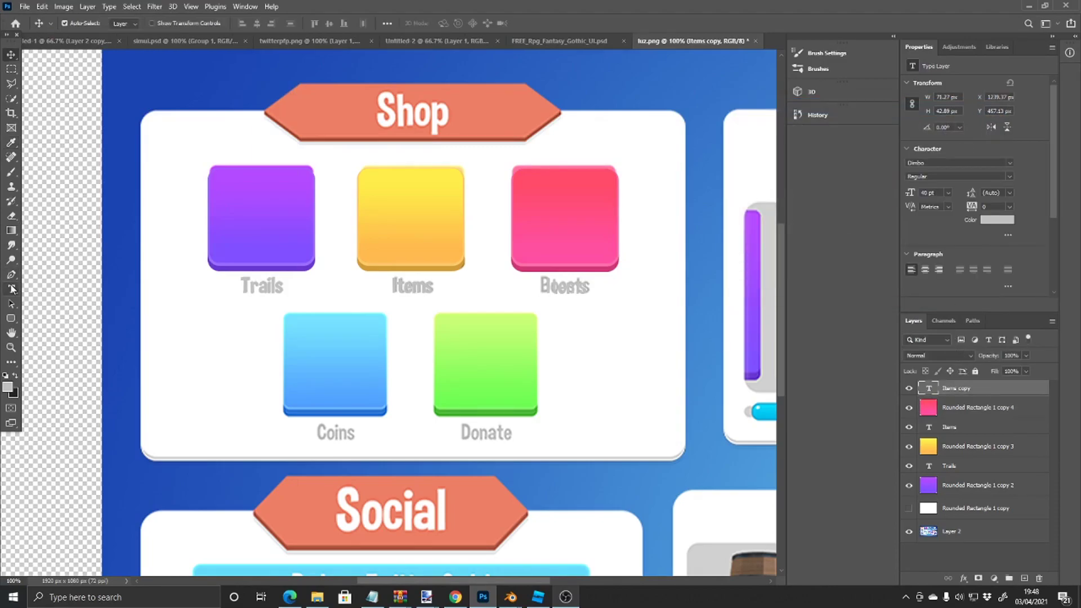
double_click(576, 283)
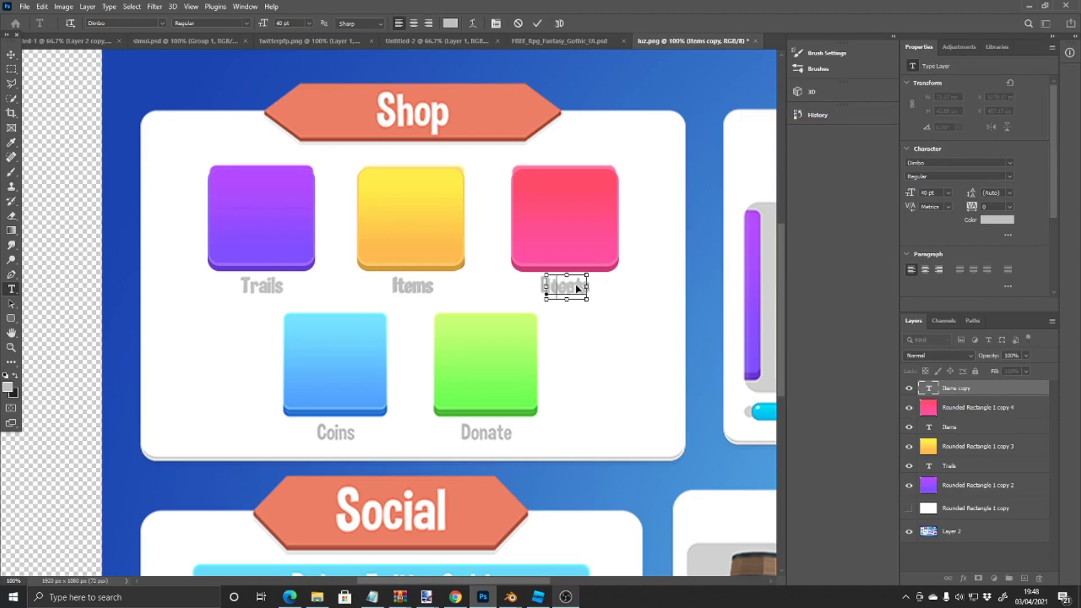
key(ctrl+Return)
key(ctrl+t)
key(Left)
key(Left)
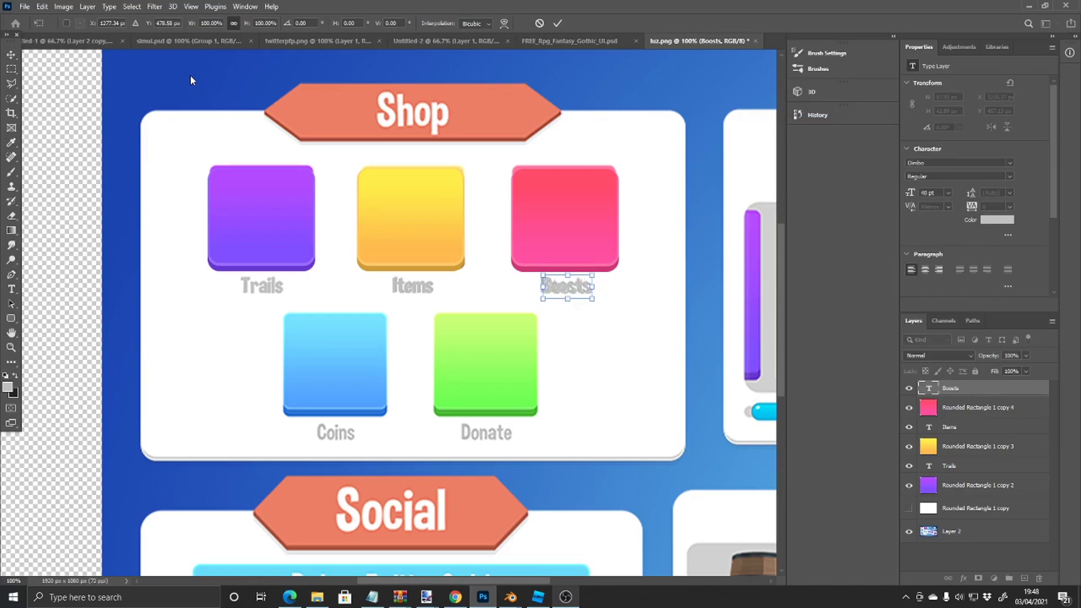
click(11, 55)
Step: Duplicate the pink Boosts button and label, and move the copy over Coins
shift+click(1012, 407)
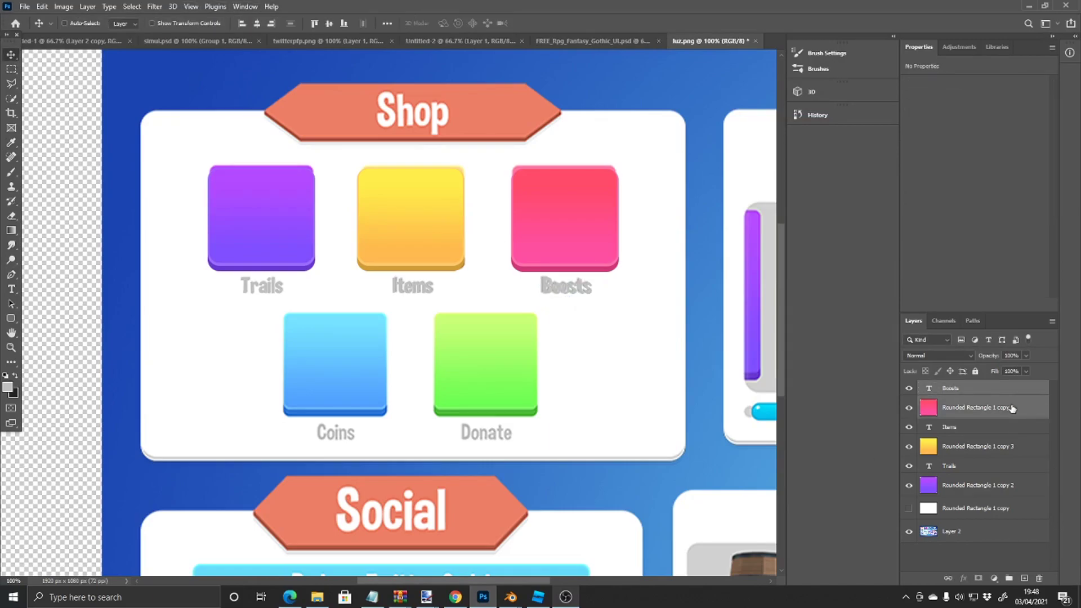
key(ctrl+j)
key(ctrl+t)
drag(589, 241, 358, 392)
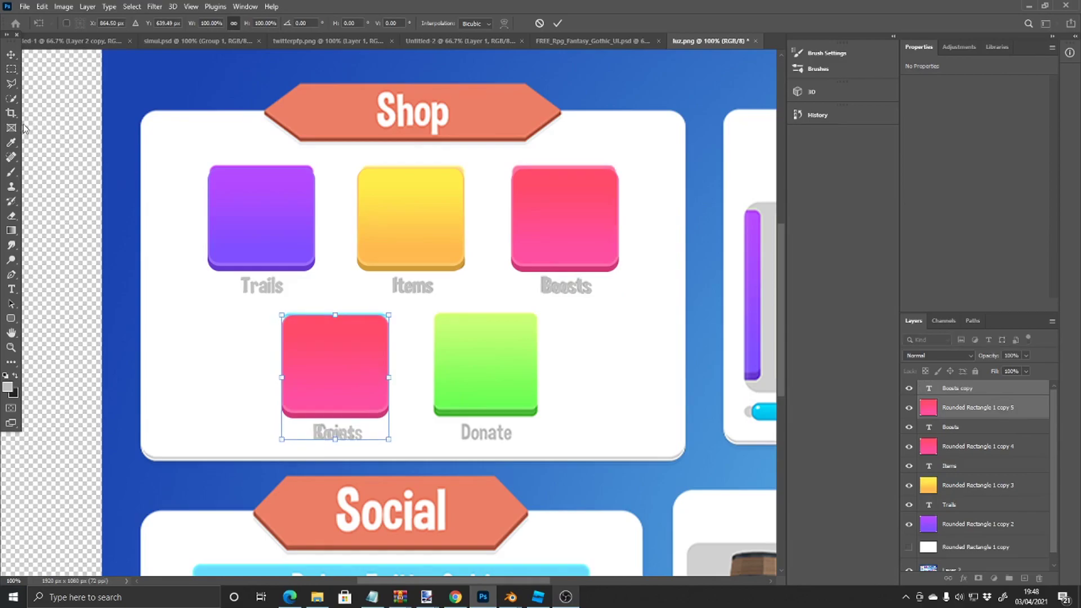
click(12, 68)
Step: Turn the copied square blue with Hue/Saturation (hue -140)
click(1004, 414)
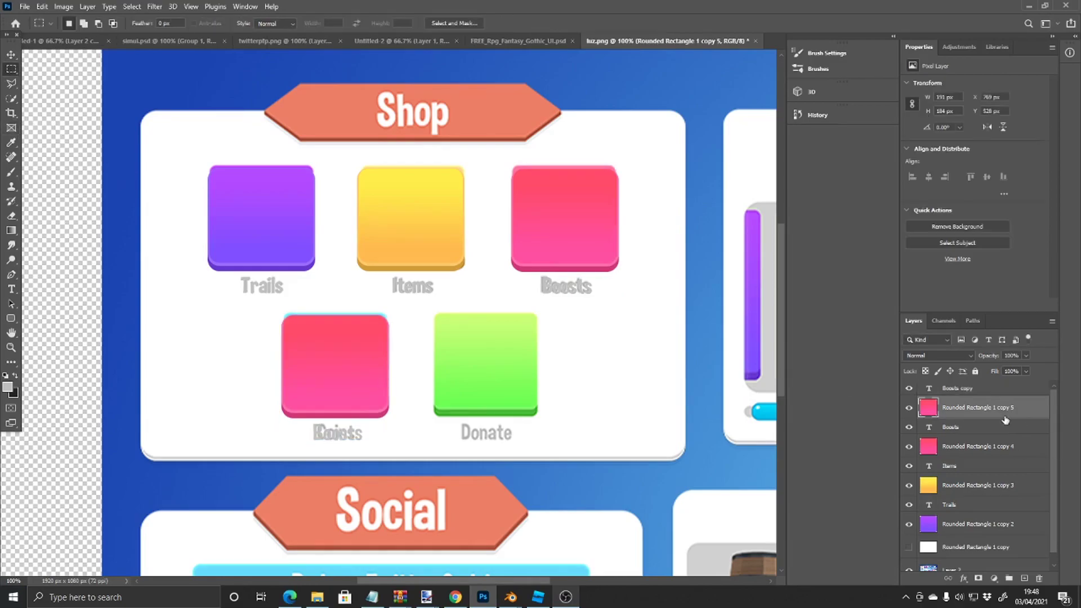
click(64, 7)
mouse_move(92, 46)
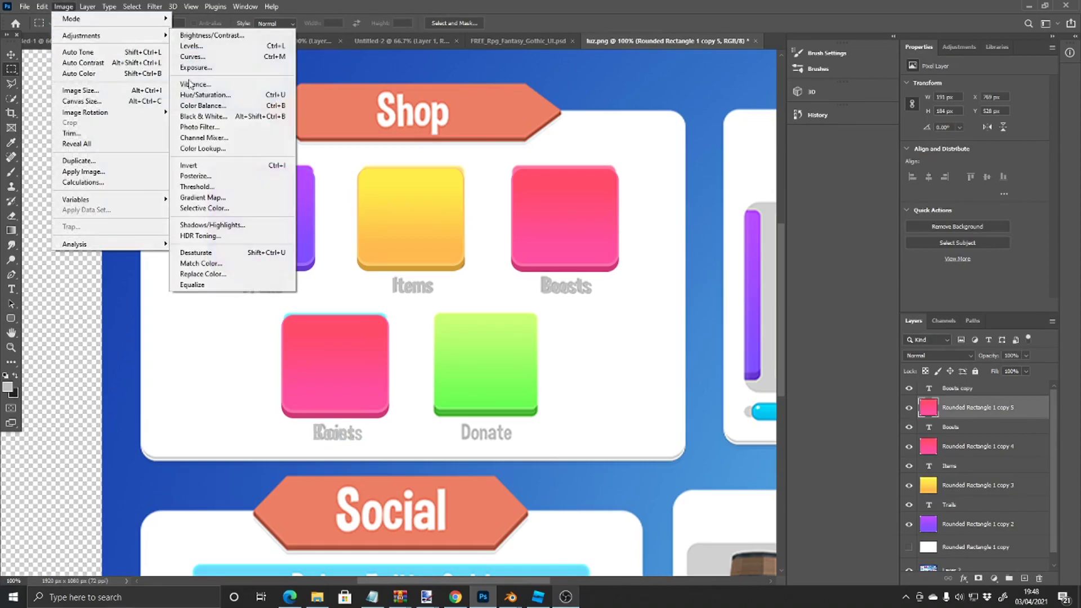
click(221, 95)
drag(859, 180, 795, 174)
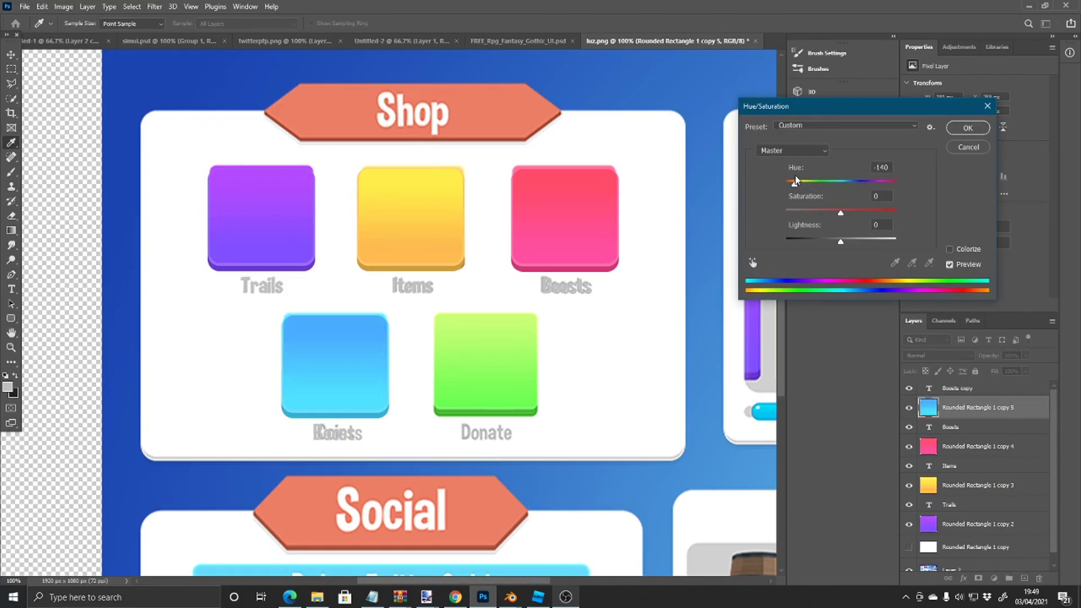
click(967, 128)
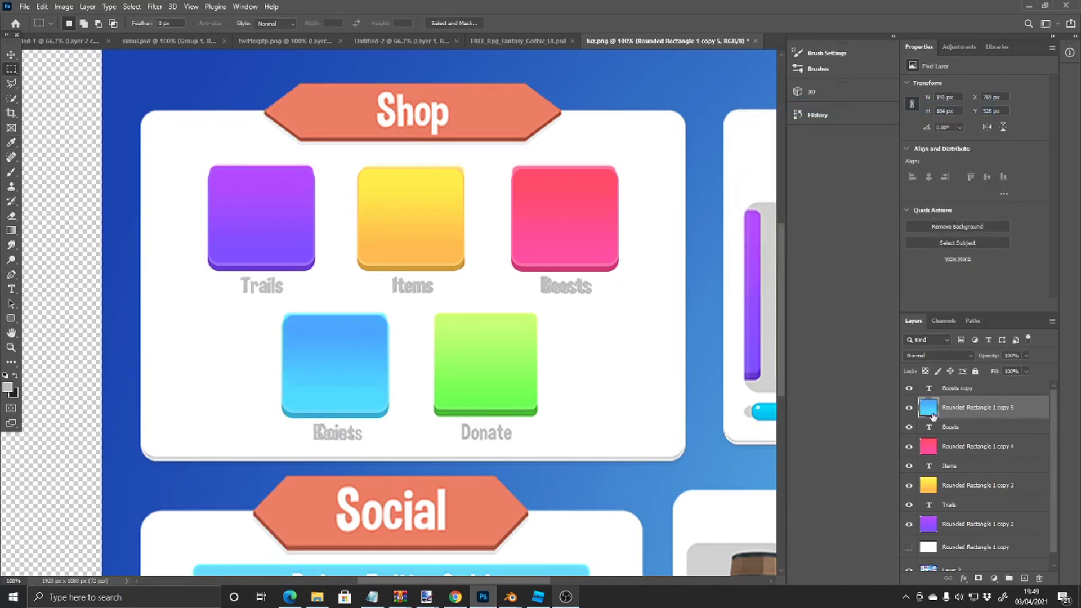
Step: Show the copied label layer again and retype its text for the Coins button
click(910, 389)
click(960, 388)
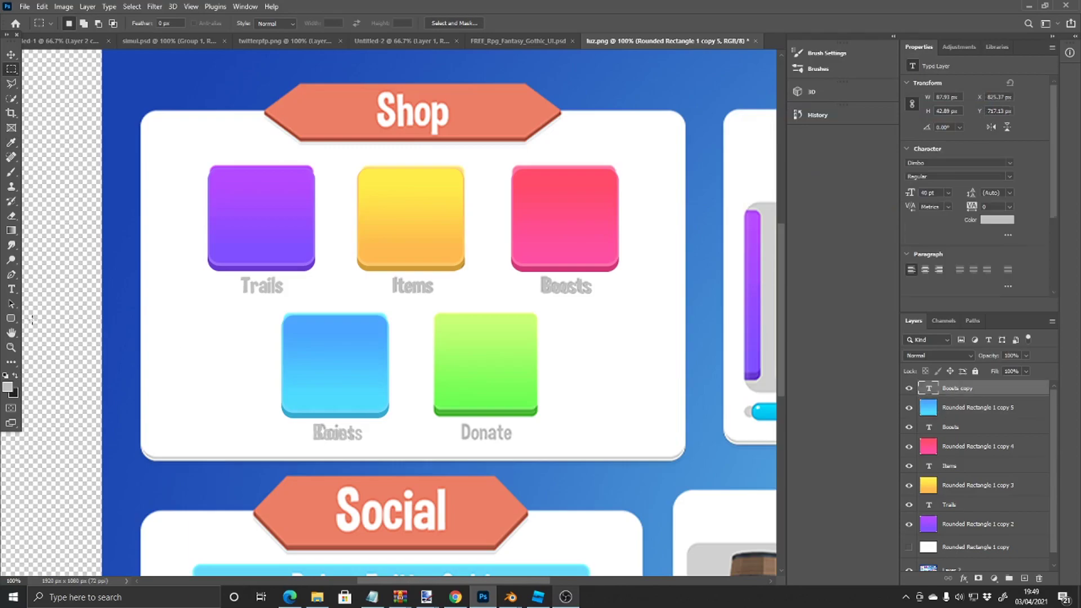
click(10, 292)
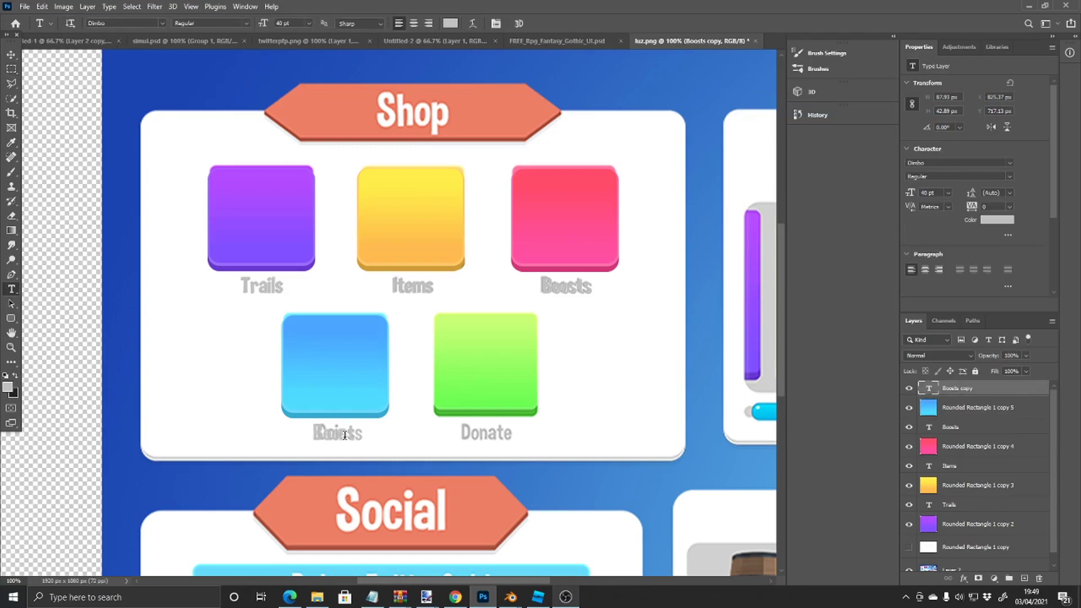
click(344, 435)
key(ctrl+a)
text(Ra)
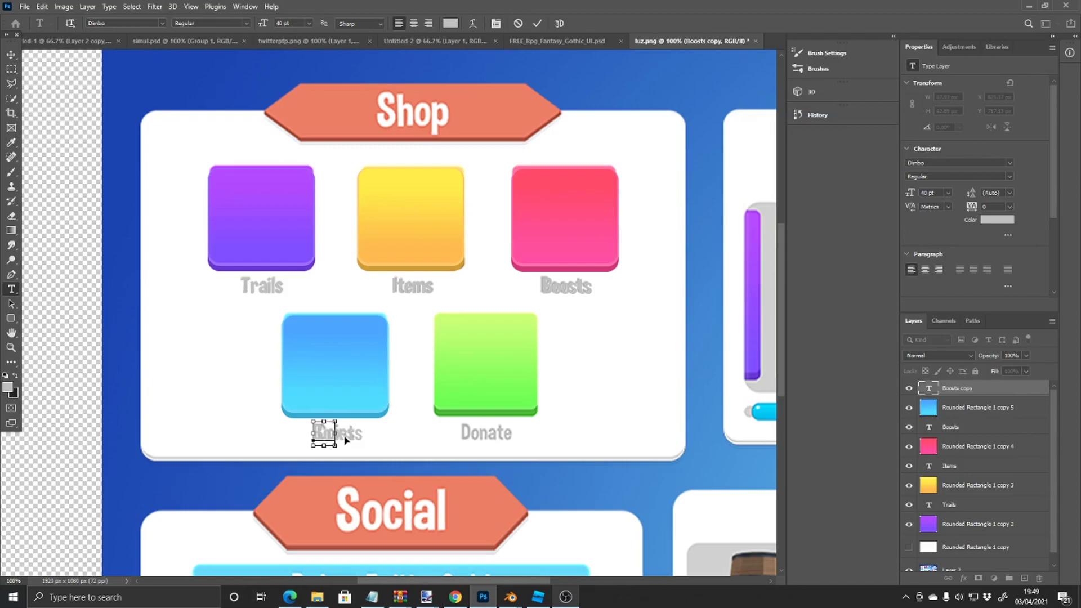
text(ins)
key(ctrl+t)
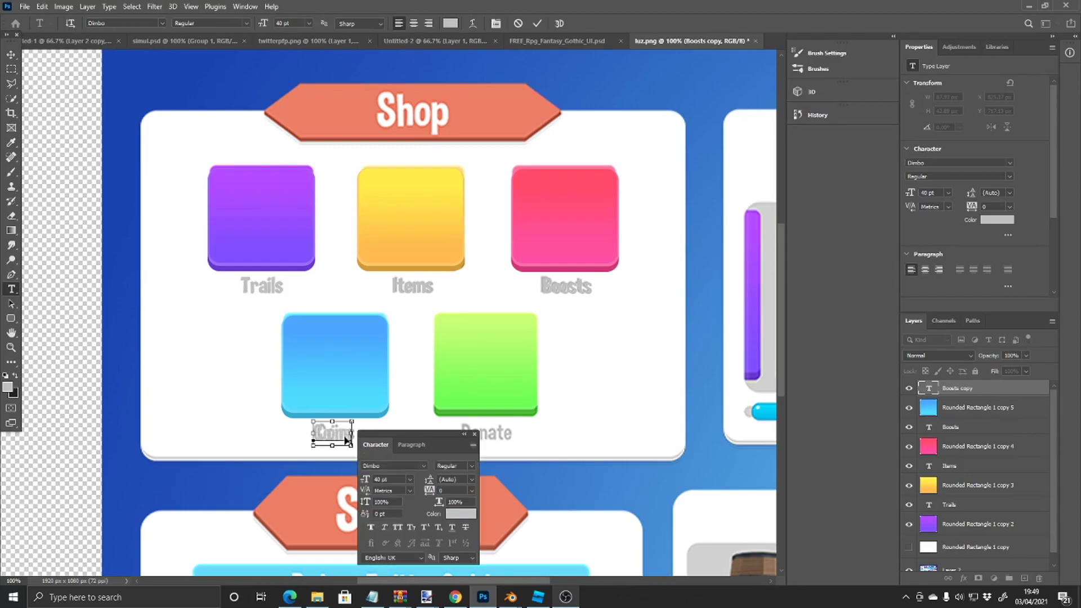
click(474, 434)
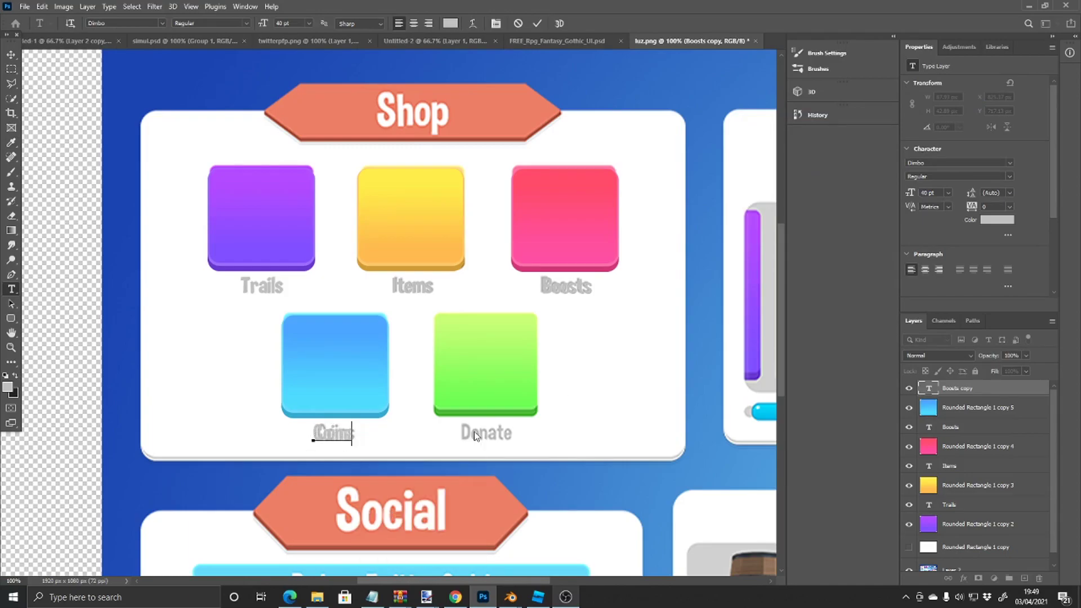
key(ctrl+t)
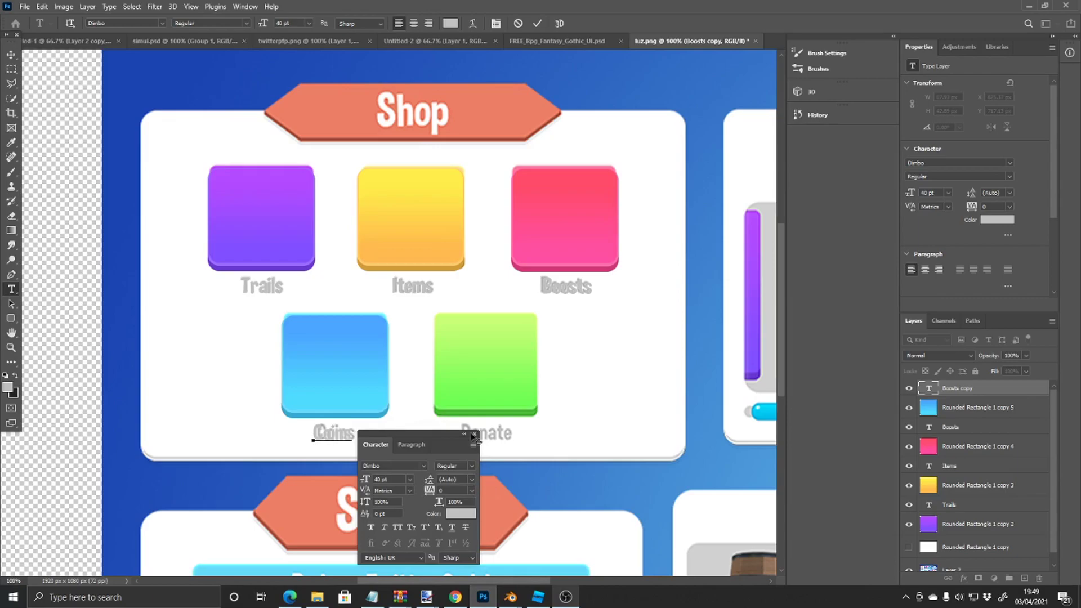
key(ctrl+t)
Step: Nudge the Coins label up and right to centre it under the blue square
key(ctrl+Return)
key(v)
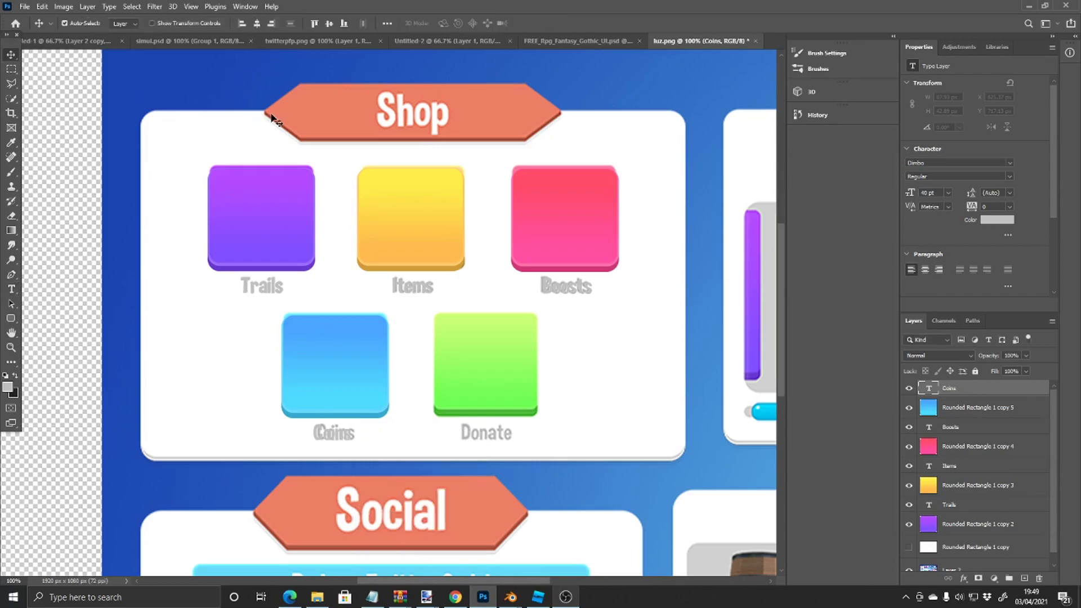
key(Up)
click(544, 229)
key(ctrl+plus)
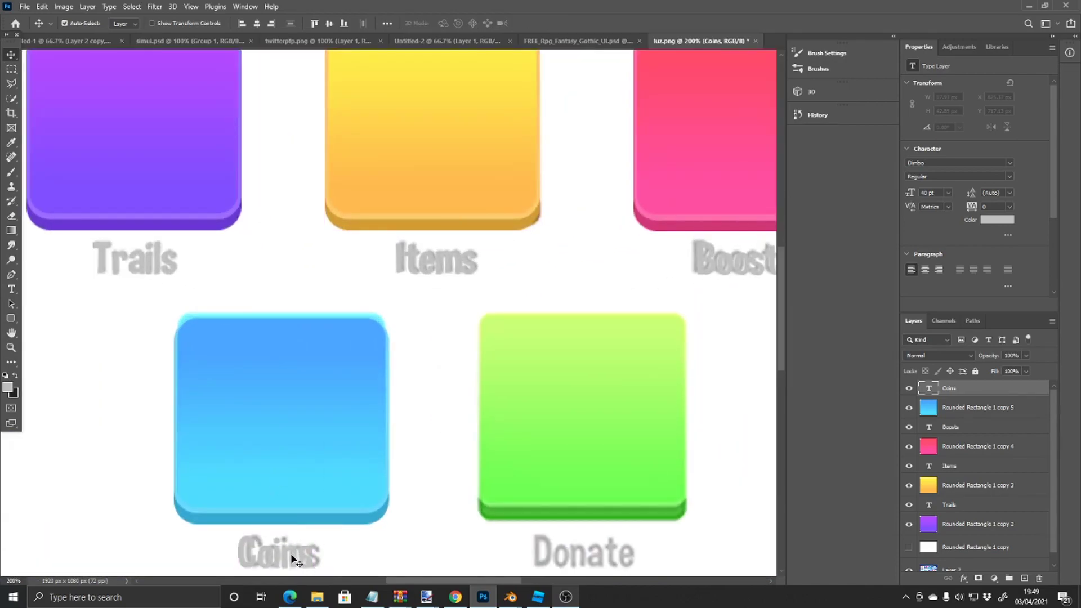
drag(294, 559, 301, 559)
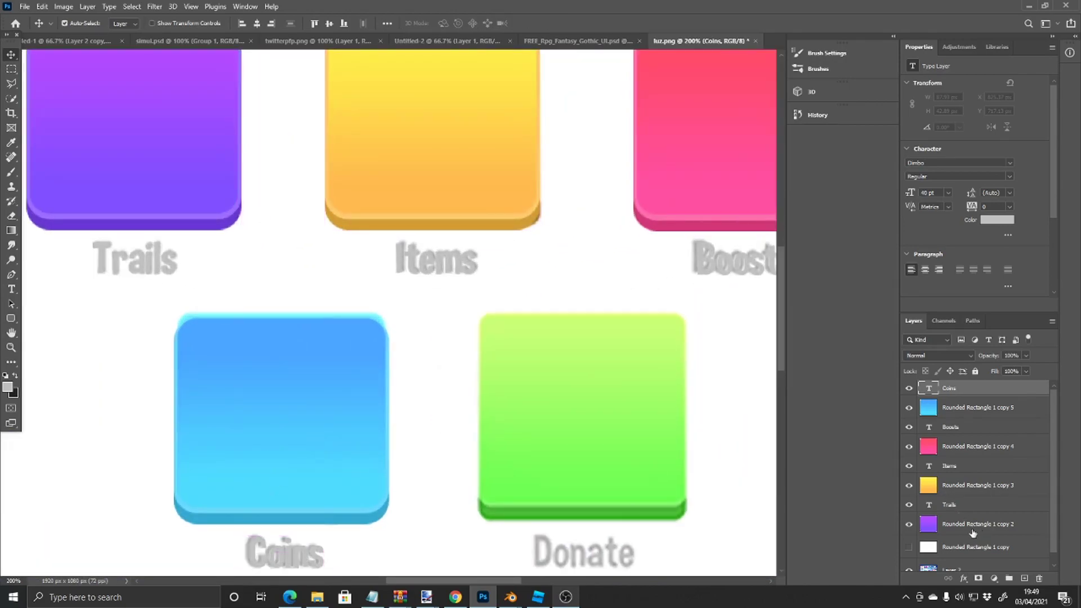
Step: Compare against the reference mockup, then duplicate the Coins square and label
scroll(973, 532, down, 1)
click(908, 537)
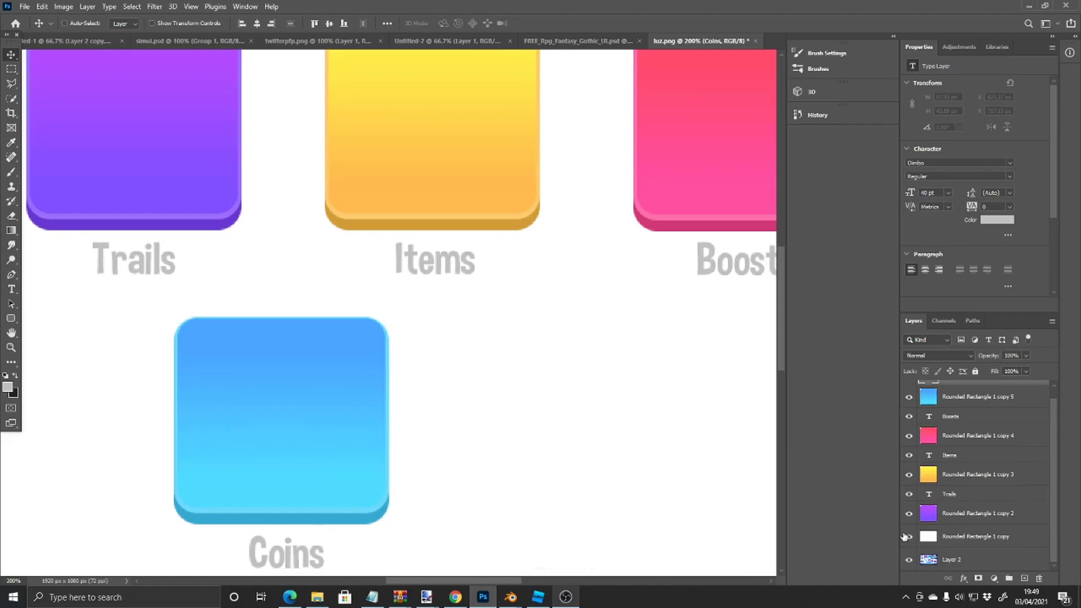
key(ctrl+minus)
key(ctrl+minus)
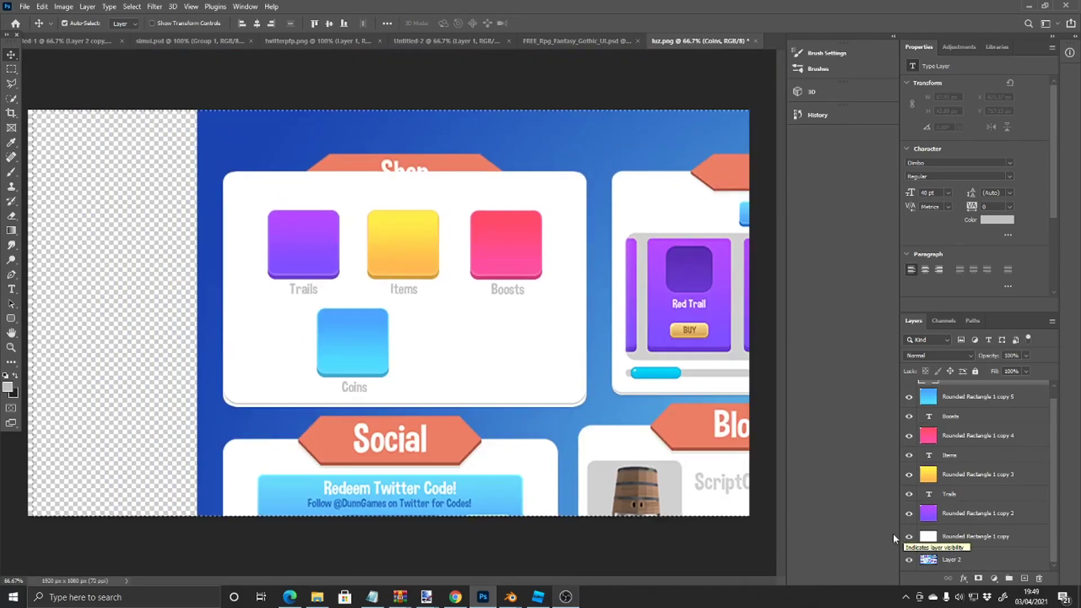
click(910, 537)
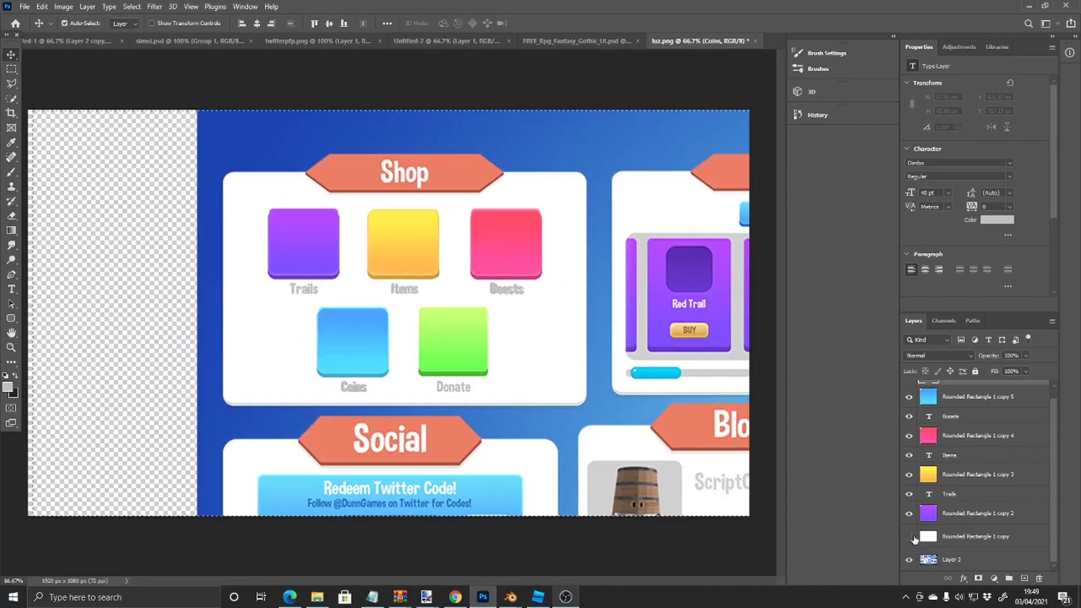
scroll(914, 539, up, 1)
click(975, 411)
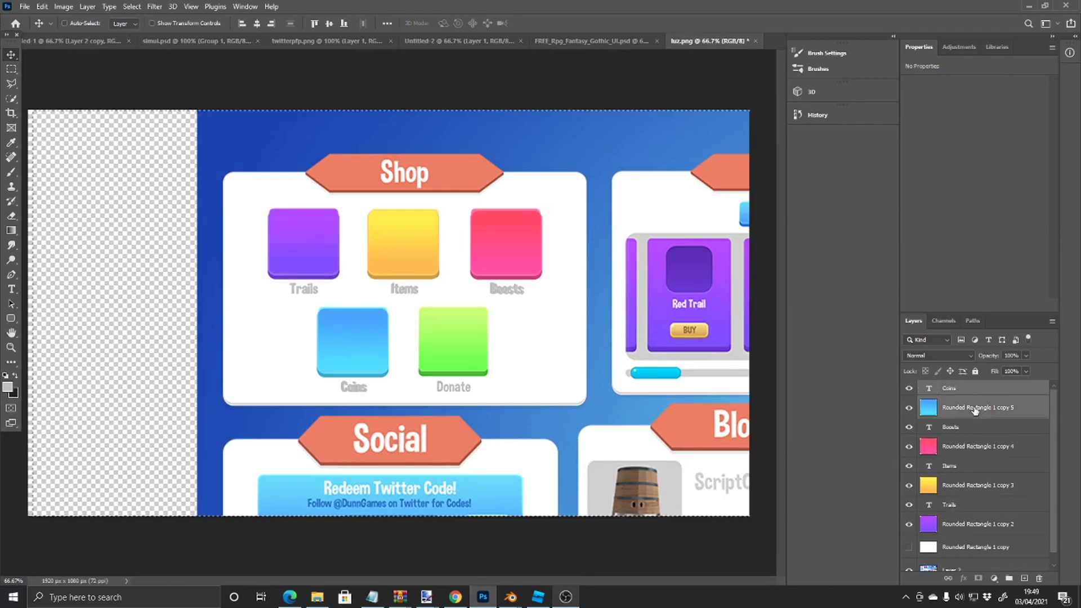
key(ctrl+j)
Step: Move the copied button right over Donate and turn its square green with Hue/Saturation
key(ctrl+t)
drag(365, 334, 447, 330)
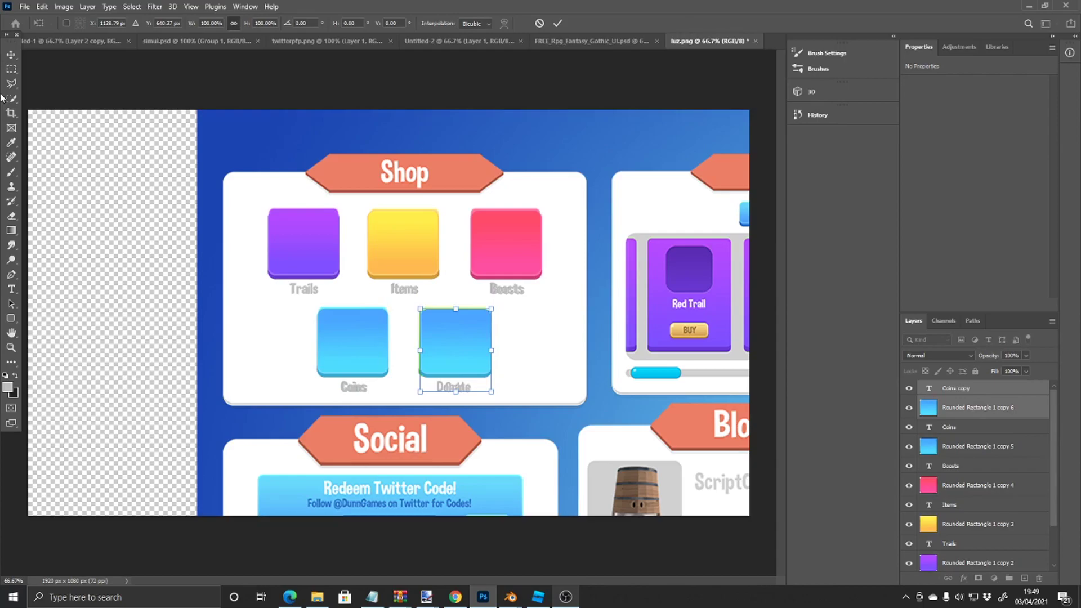
click(8, 57)
click(1014, 406)
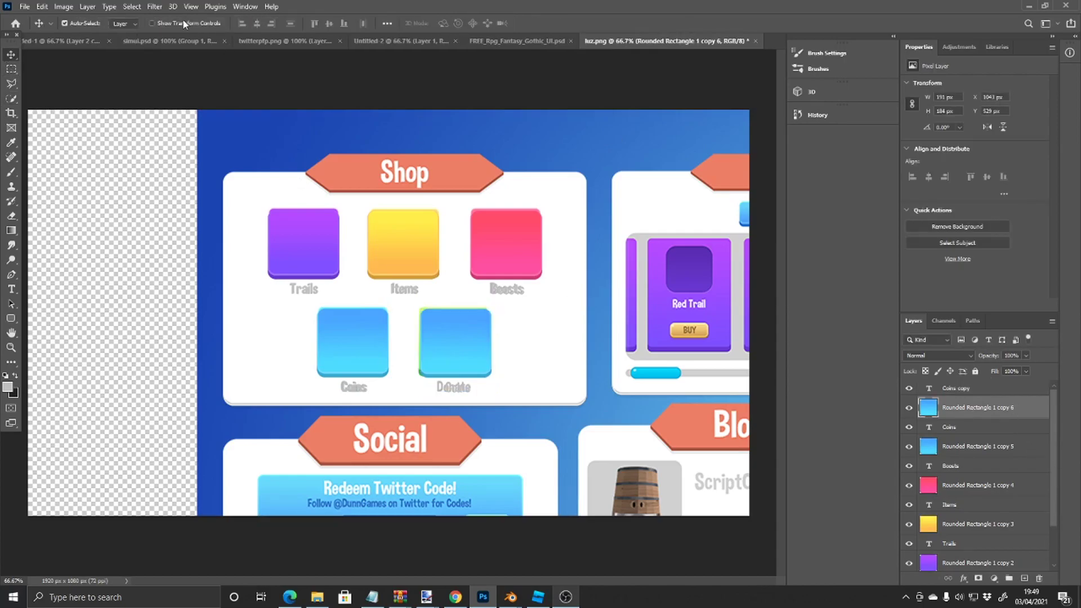
click(64, 7)
mouse_move(85, 41)
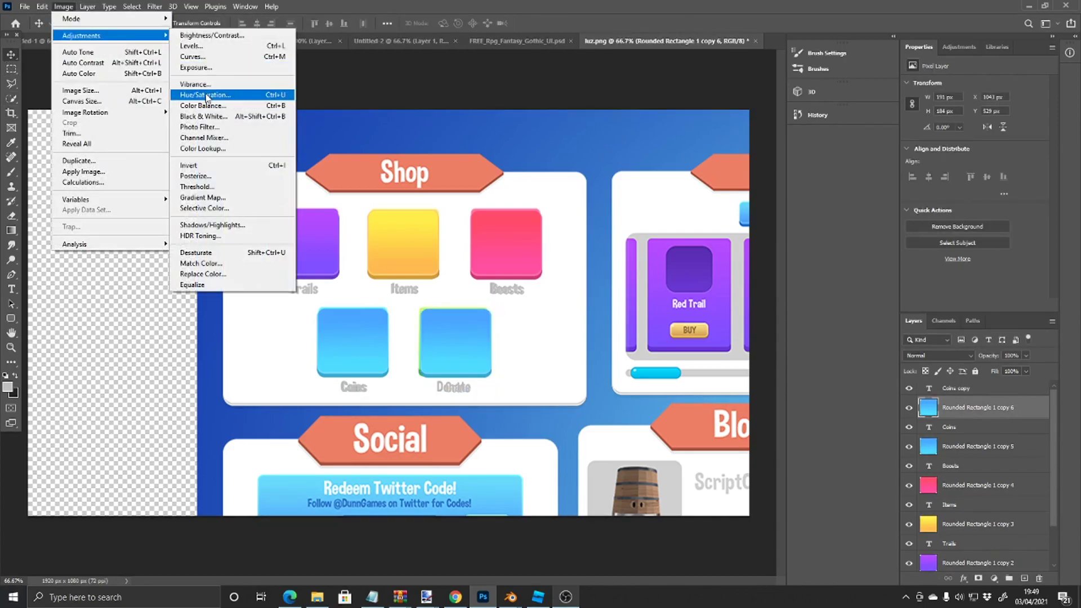
click(206, 95)
drag(843, 177, 801, 186)
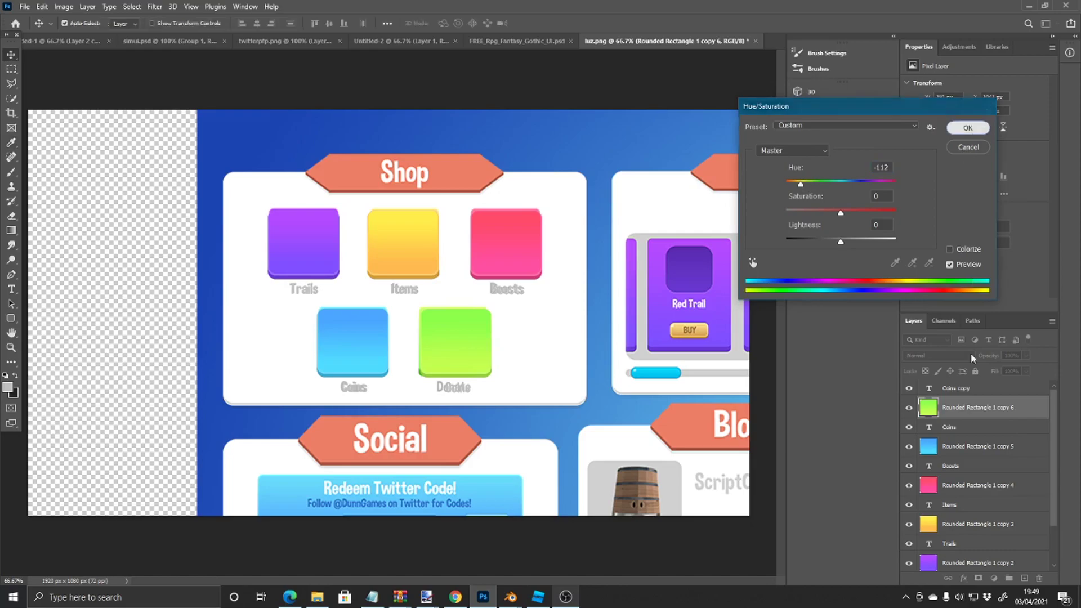
key(Return)
Step: Retype the copied label as 'Donate' and nudge it slightly left
click(968, 389)
click(12, 290)
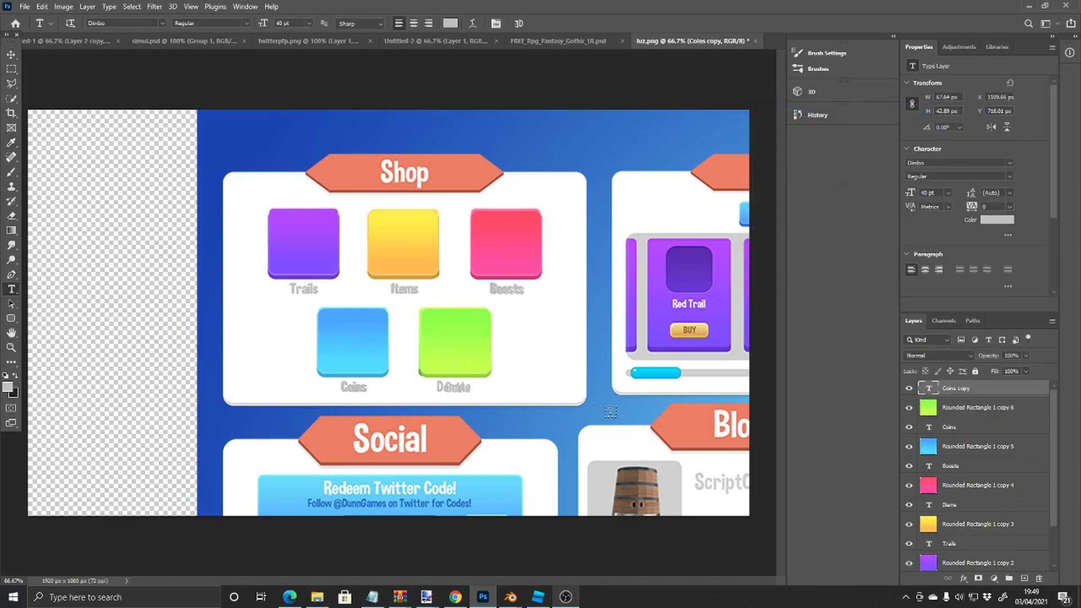
click(451, 388)
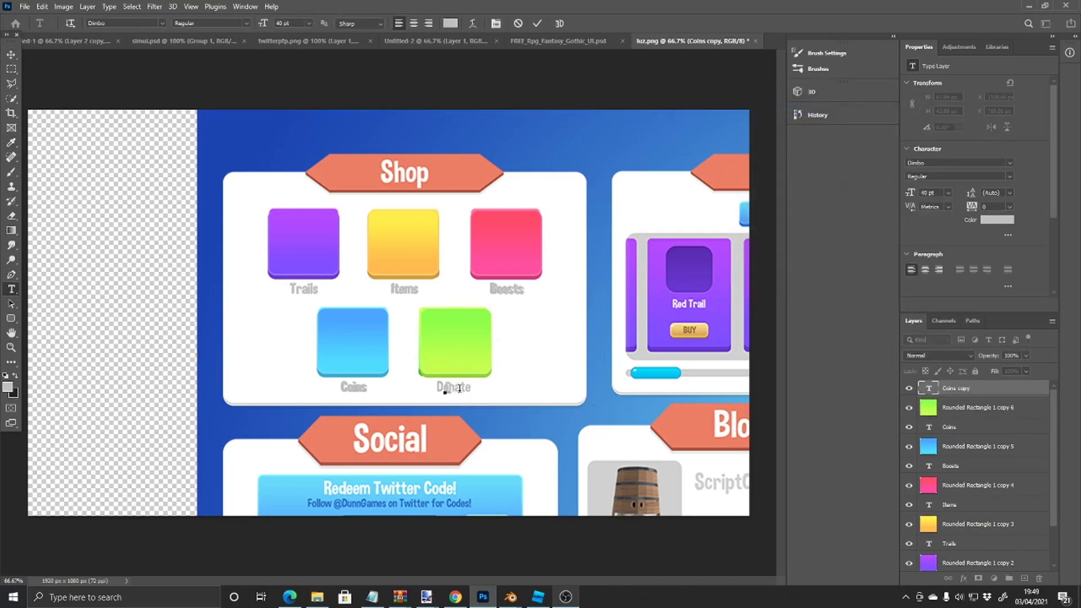
click(11, 54)
key(ctrl+t)
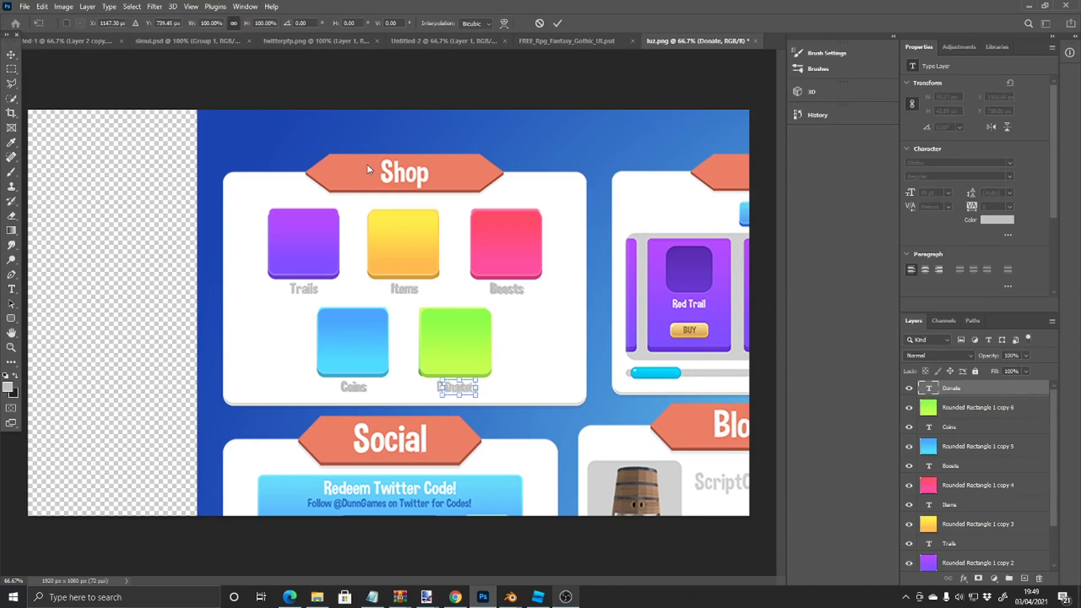
key(Left)
key(Left)
key(Left)
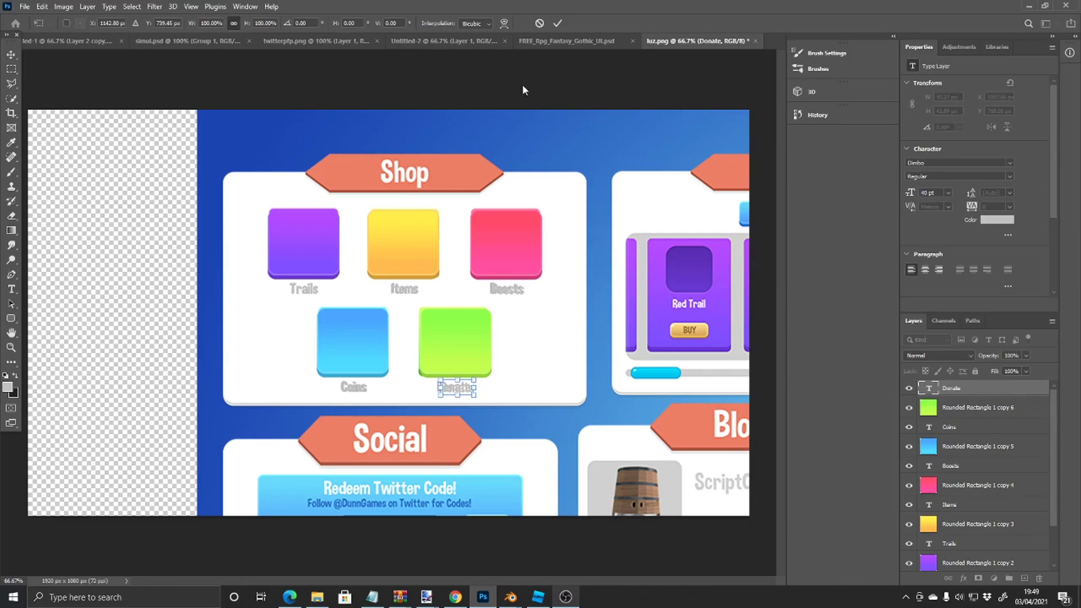
Step: Show the reference mockup layer to compare the five rebuilt buttons
scroll(1007, 528, down, 3)
click(909, 537)
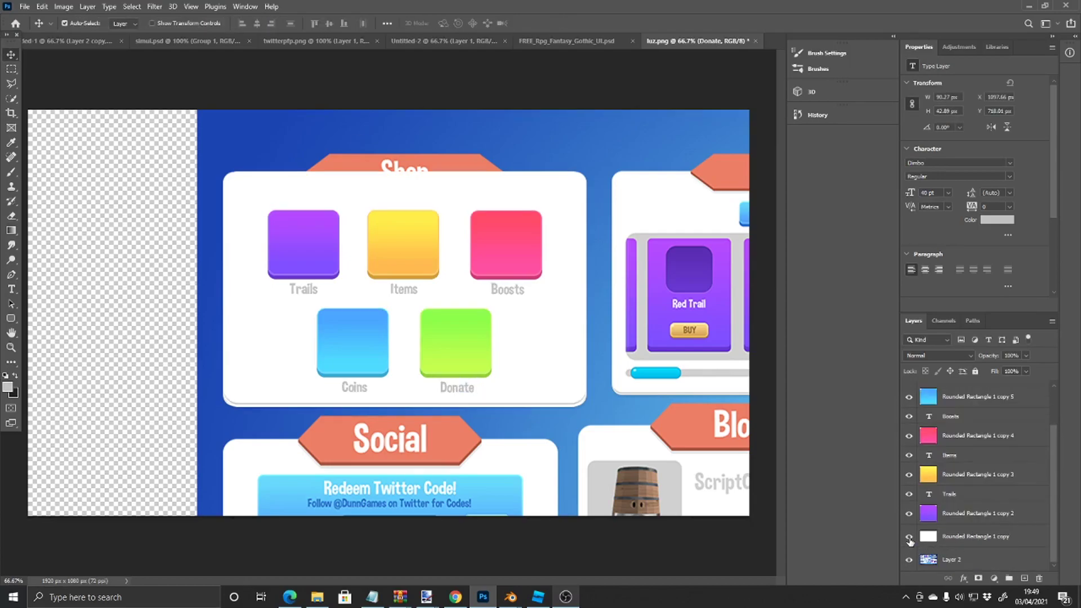
scroll(954, 521, up, 2)
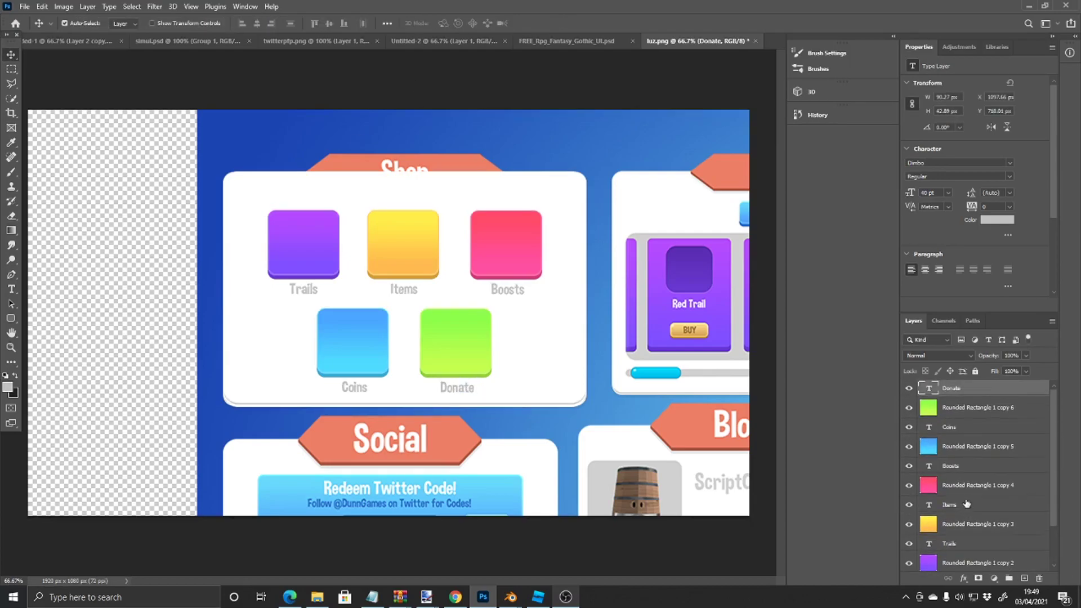
scroll(966, 504, down, 2)
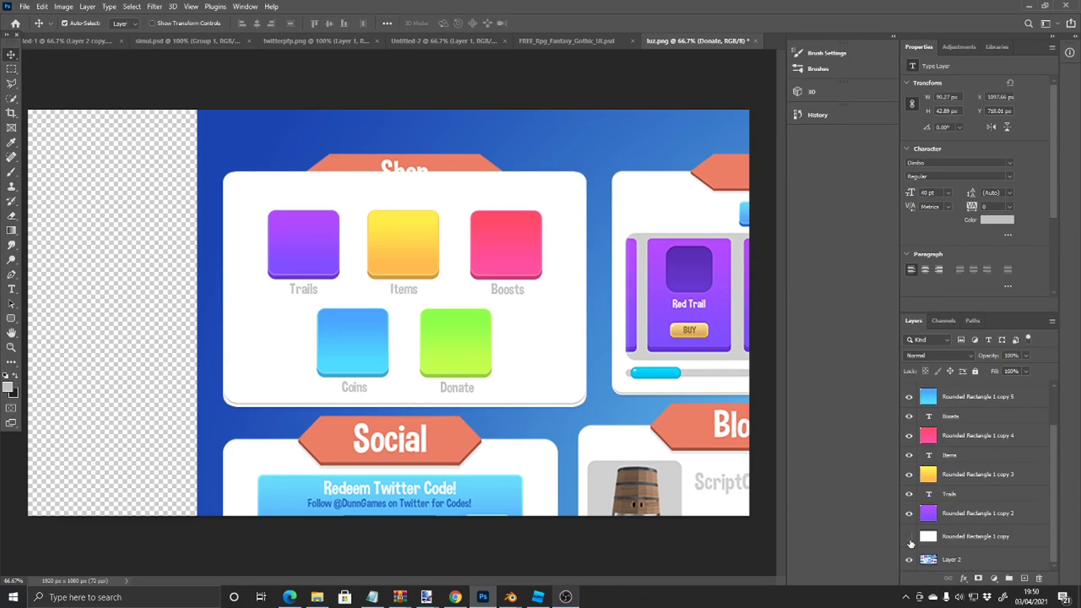
scroll(944, 450, up, 2)
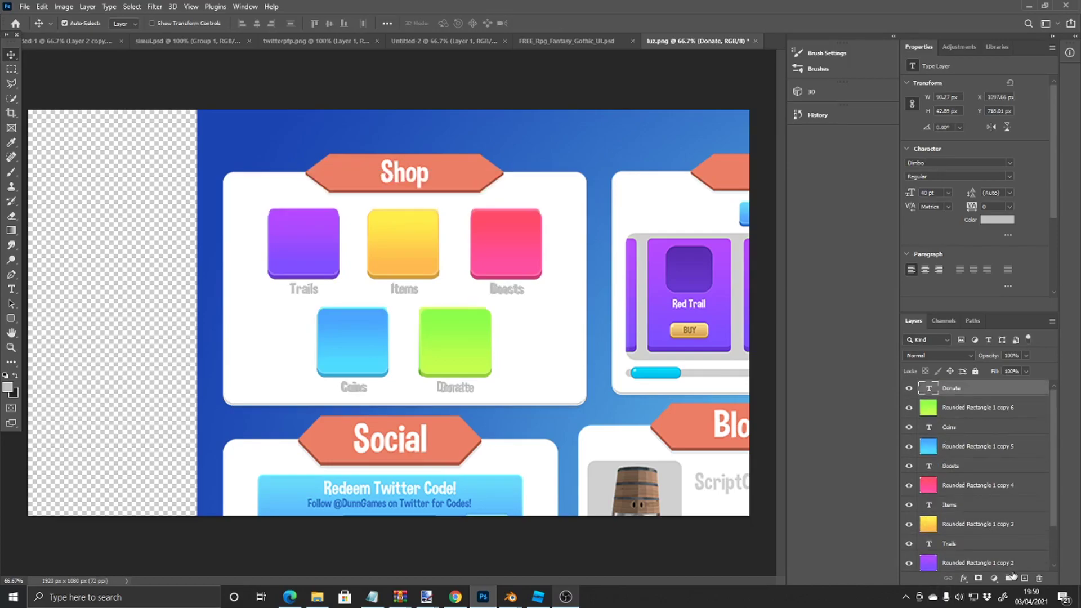
Step: Add a new layer and sample the Shop banner's salmon colour
click(1024, 578)
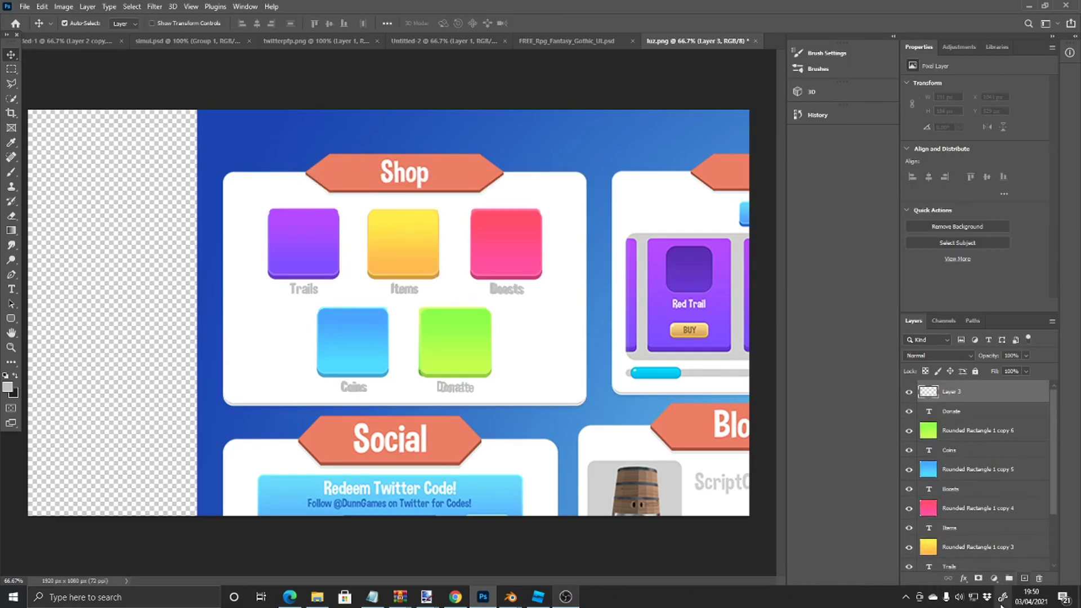
click(11, 142)
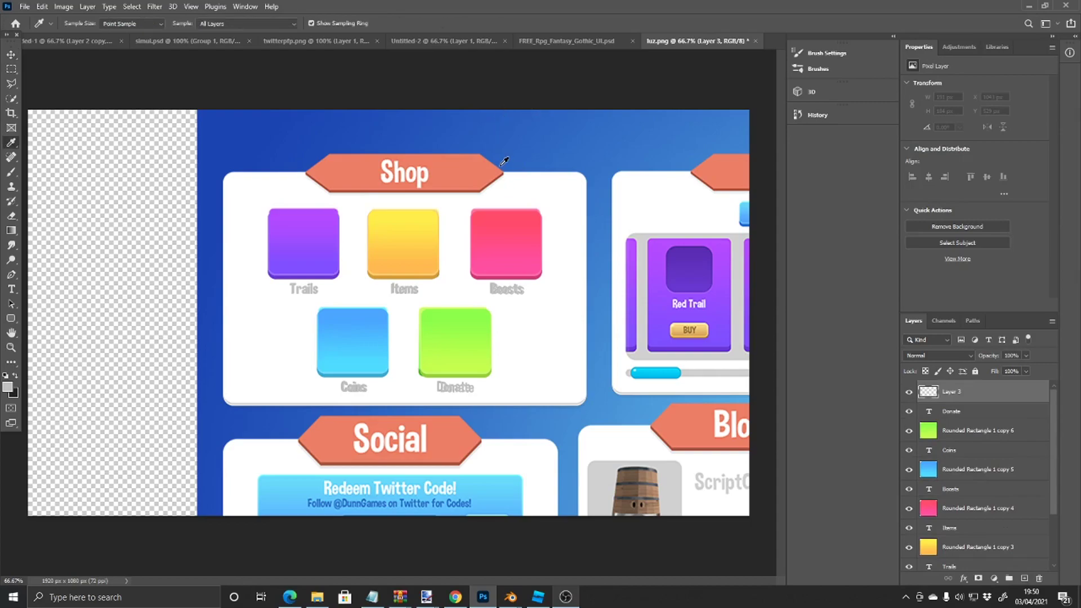
click(482, 161)
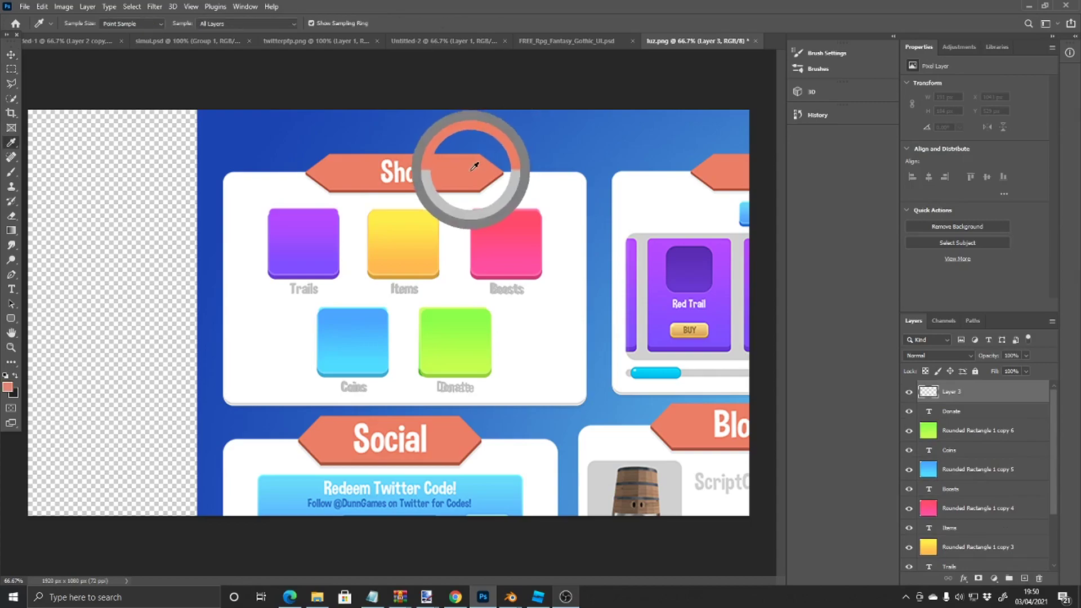
Step: Trace a six-point salmon hexagon shape over the Shop banner with the Pen tool
click(14, 275)
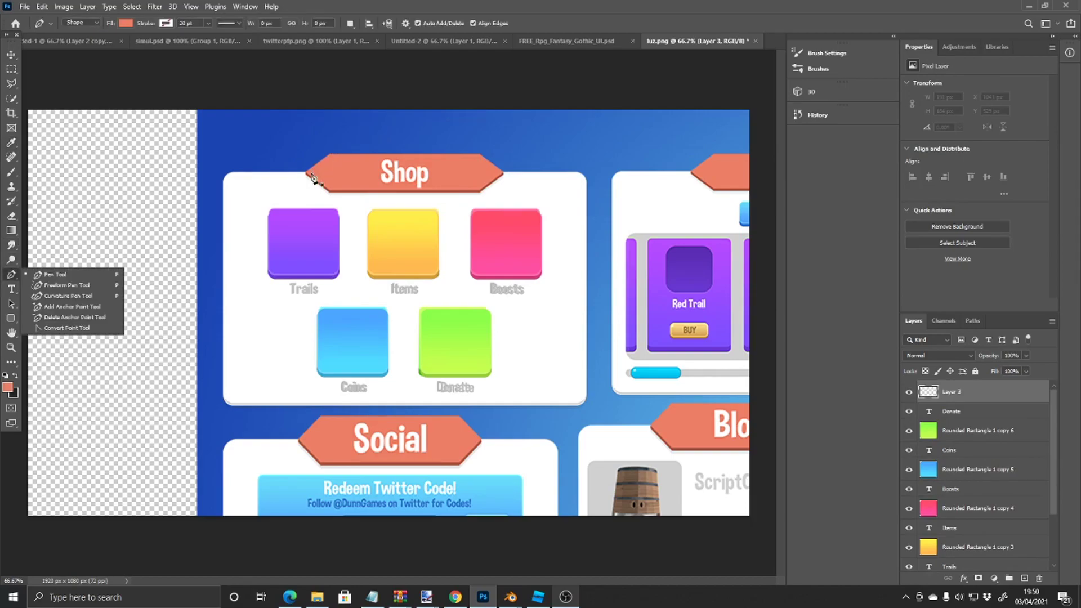
click(307, 171)
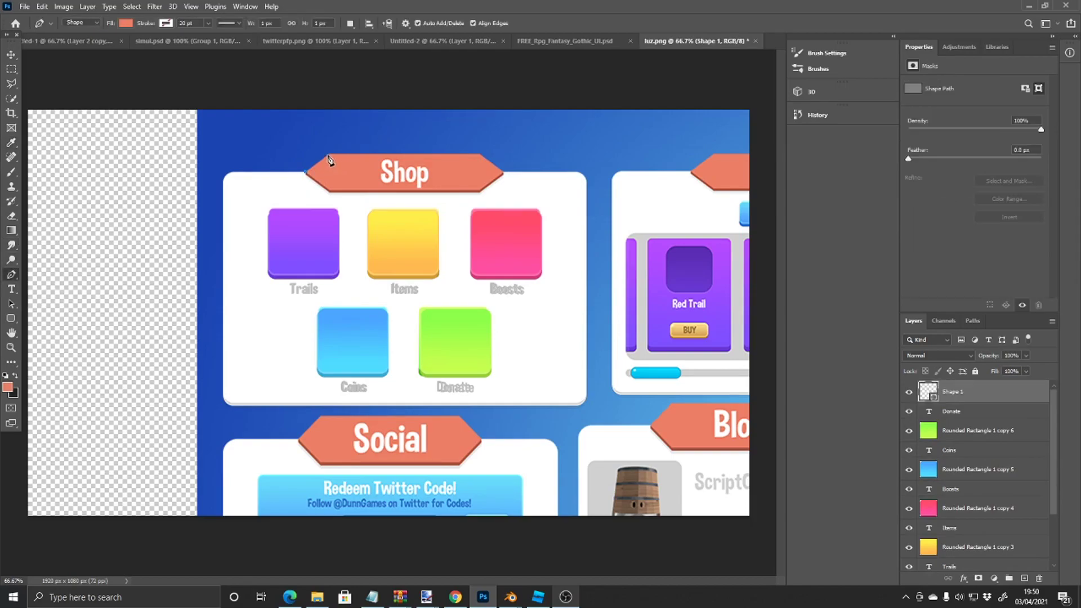
click(329, 154)
click(480, 154)
click(502, 172)
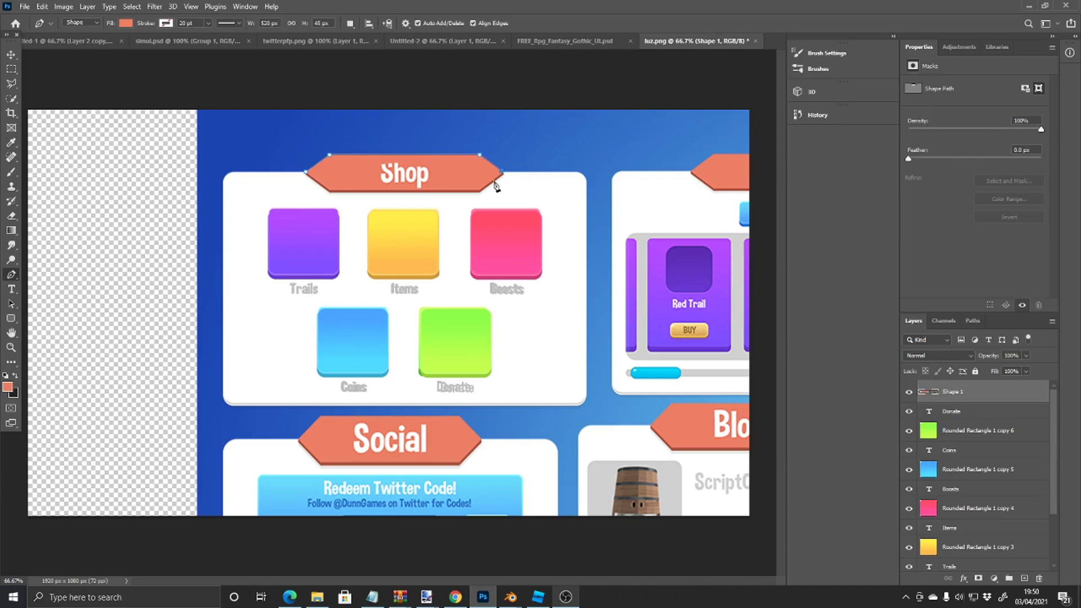
click(478, 190)
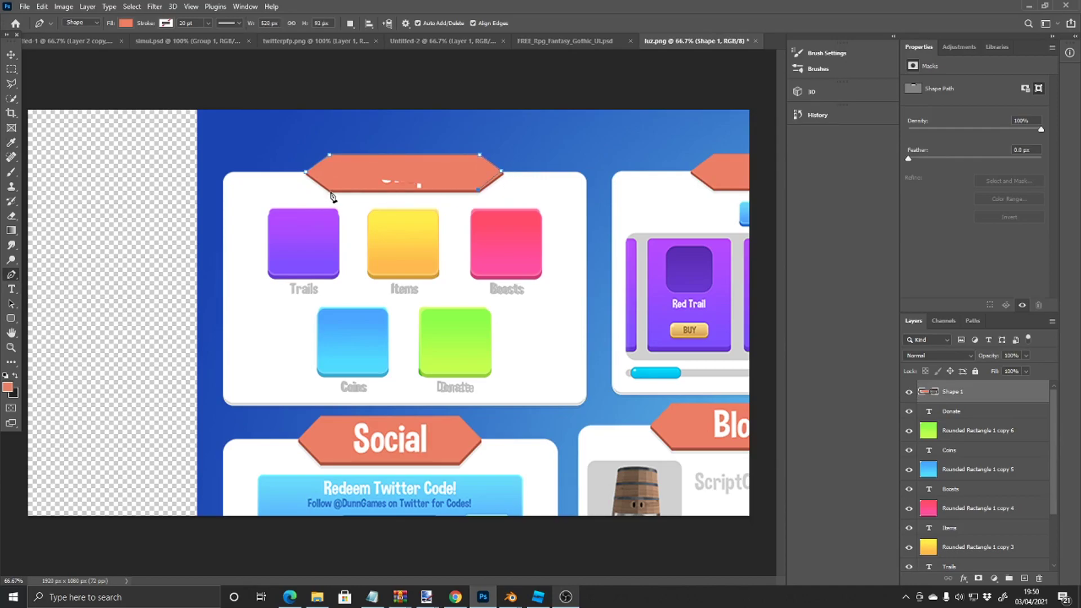
click(329, 191)
click(306, 172)
Step: Check the white card layer's visibility and duplicate the banner shape layer
scroll(921, 507, down, 3)
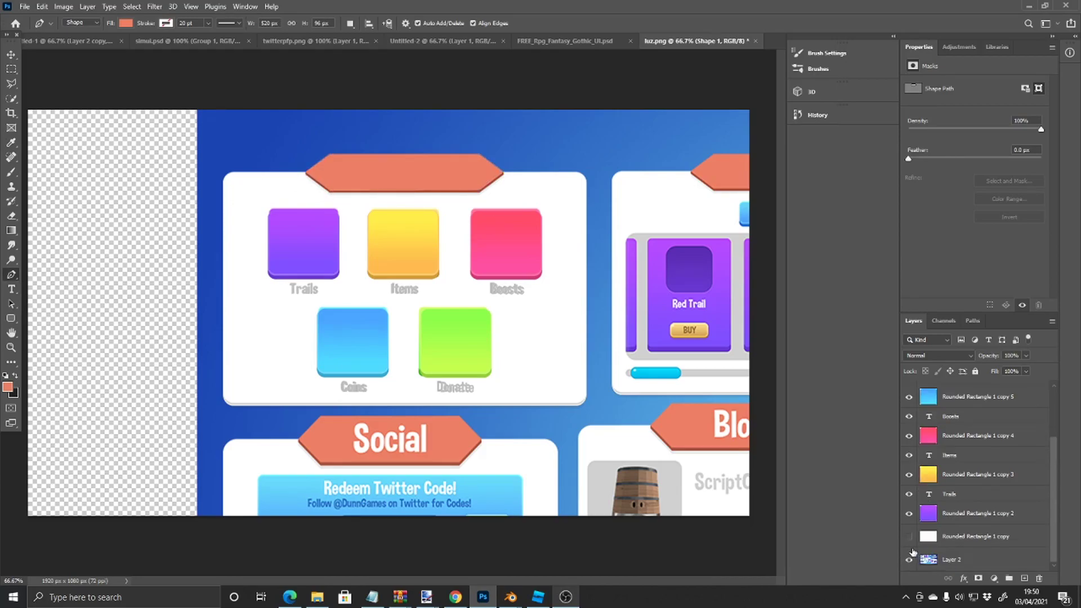
click(909, 537)
click(909, 537)
key(ctrl+j)
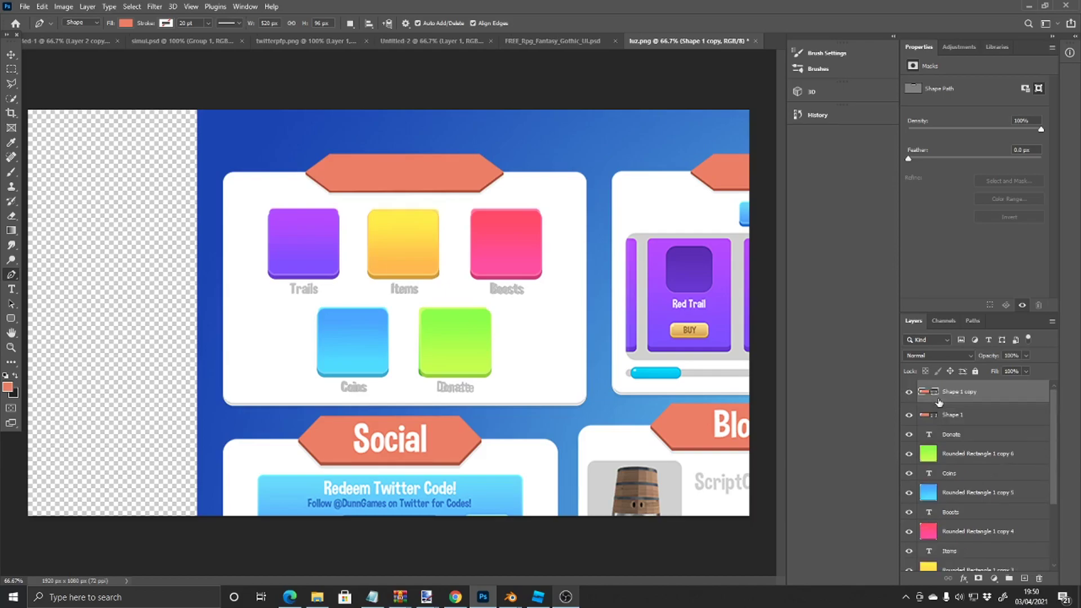
Step: Add a darker salmon Color Overlay to the Shape 1 banner layer
click(942, 415)
right_click(943, 413)
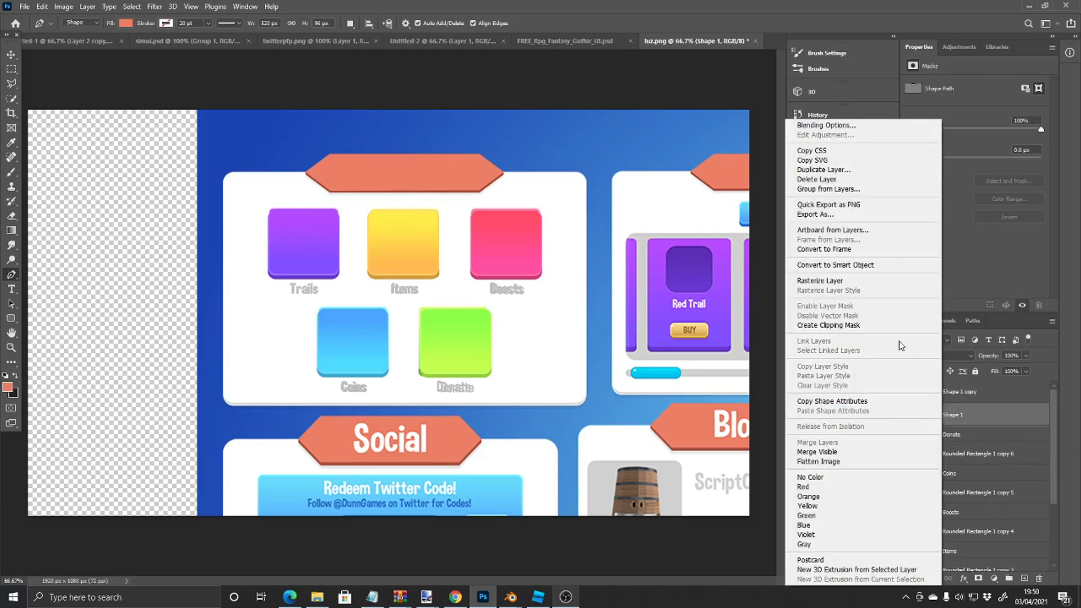
click(850, 127)
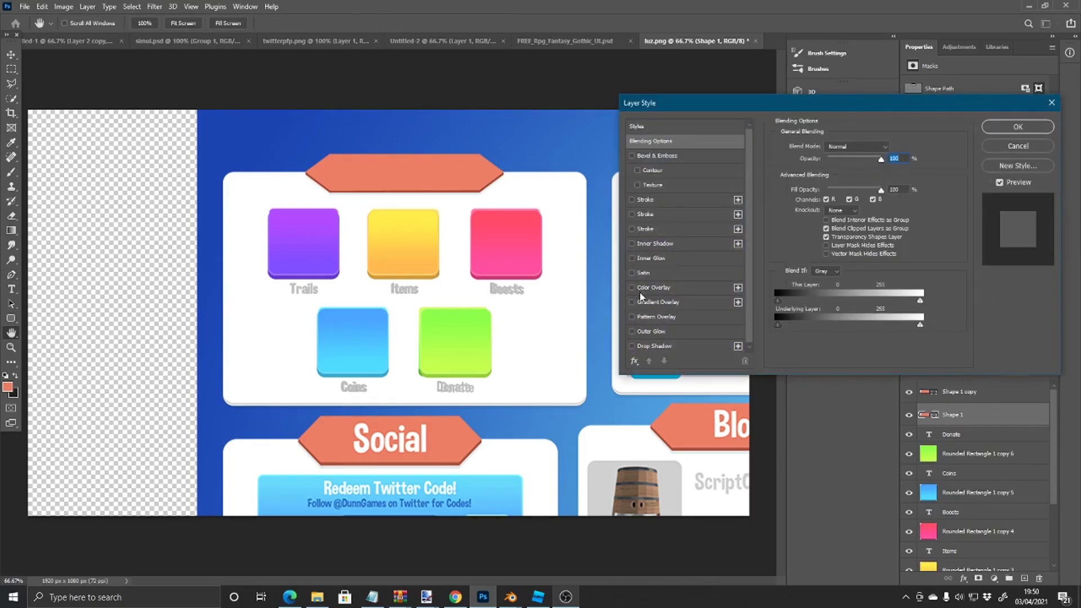
click(648, 287)
click(890, 148)
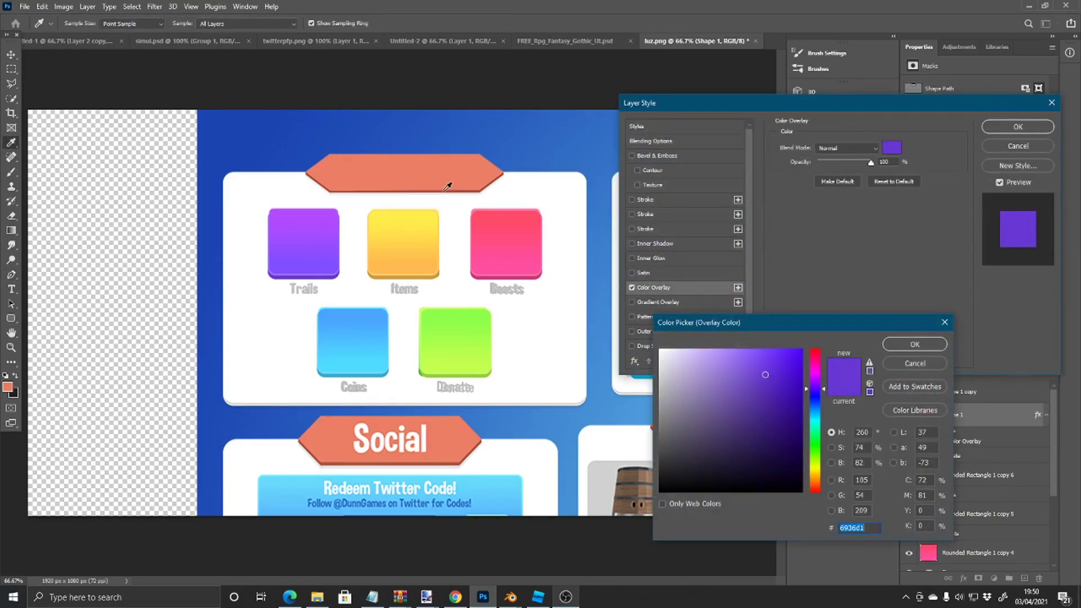
click(445, 185)
click(904, 340)
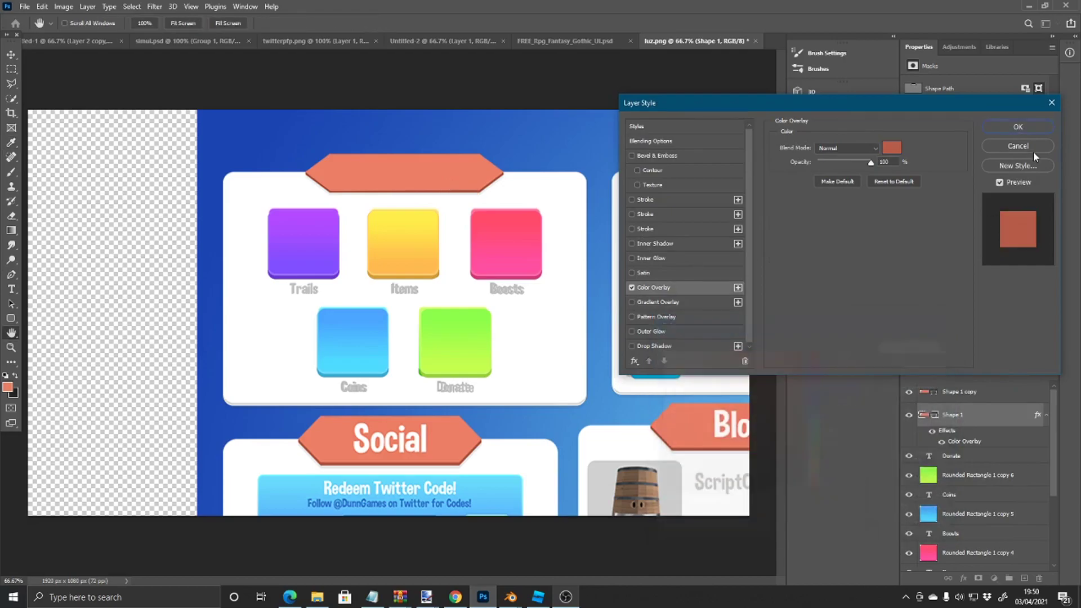
click(1033, 128)
Step: Nudge the banner shape down two steps with Free Transform
key(ctrl+t)
key(Down)
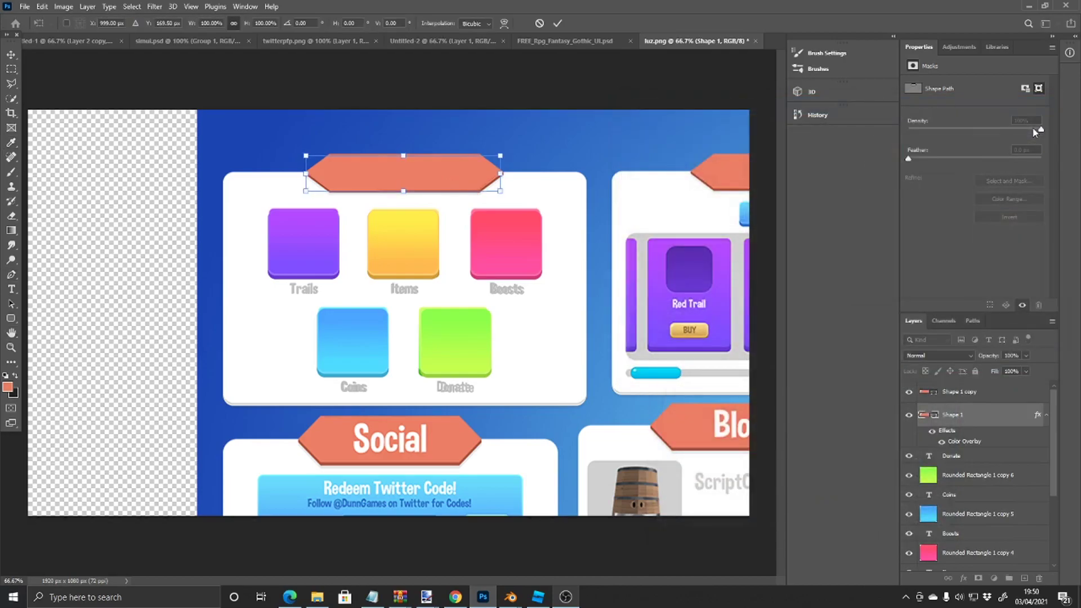
key(Down)
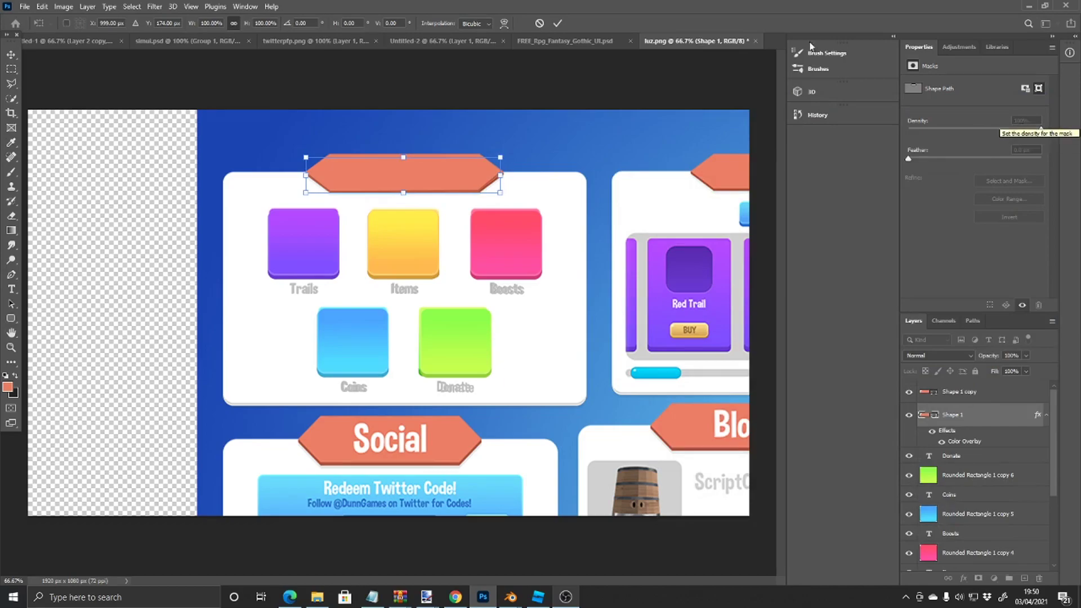
key(Return)
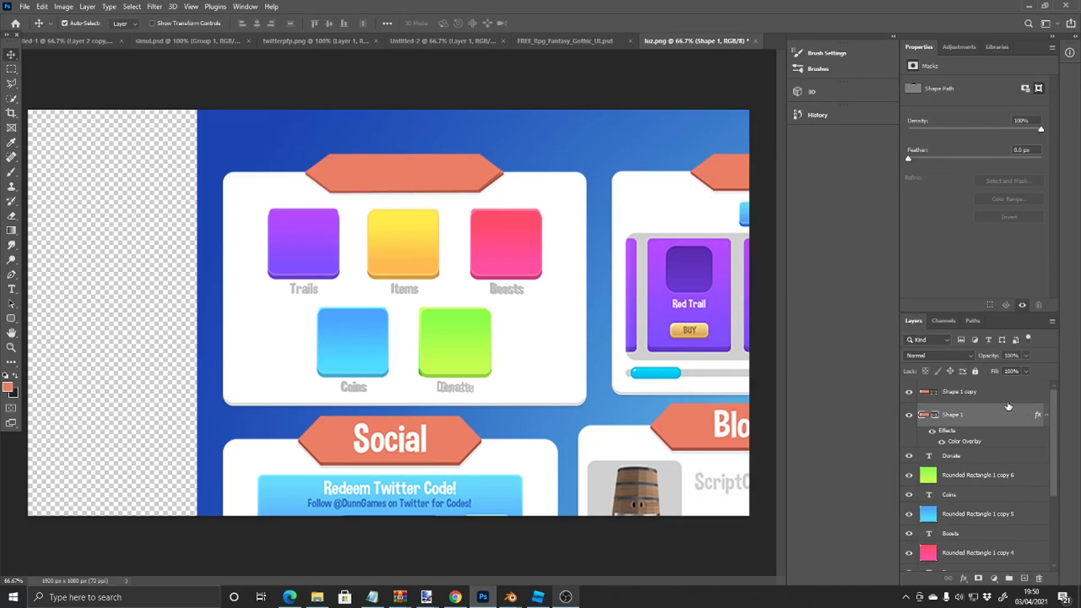
Step: Rasterize both banner shapes' styles, merge them into Shape 1 copy, and hide it
shift+click(991, 392)
key(ctrl+e)
key(ctrl+z)
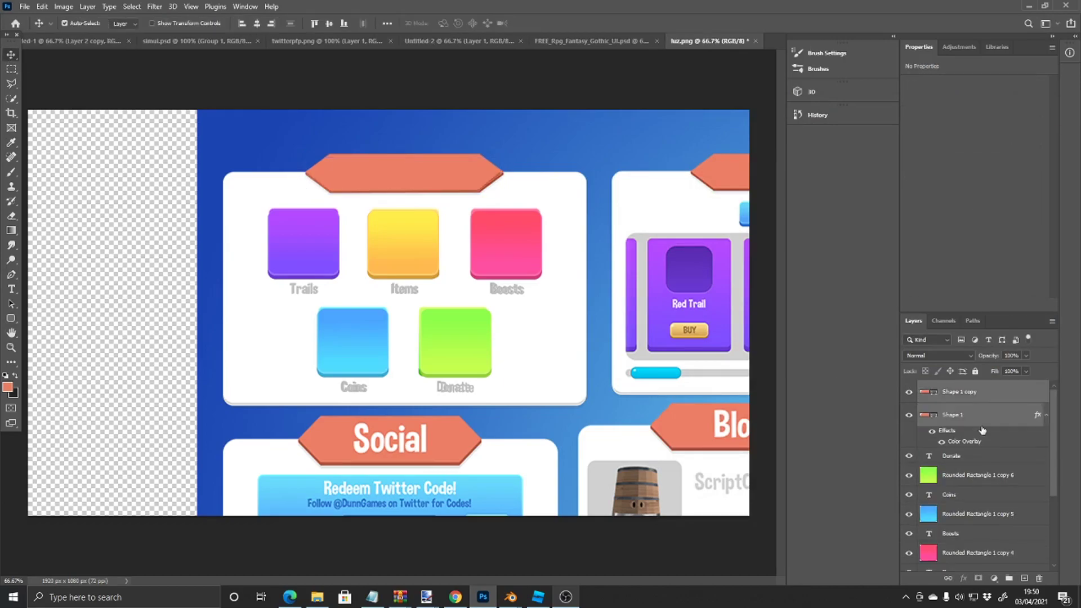
right_click(985, 395)
click(895, 287)
key(ctrl+e)
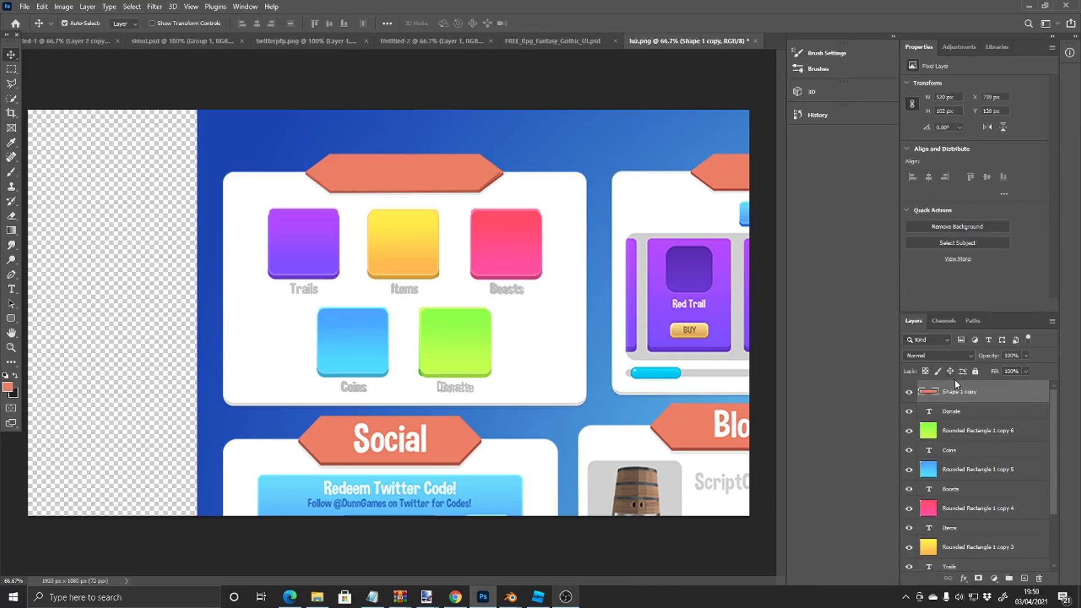
click(908, 391)
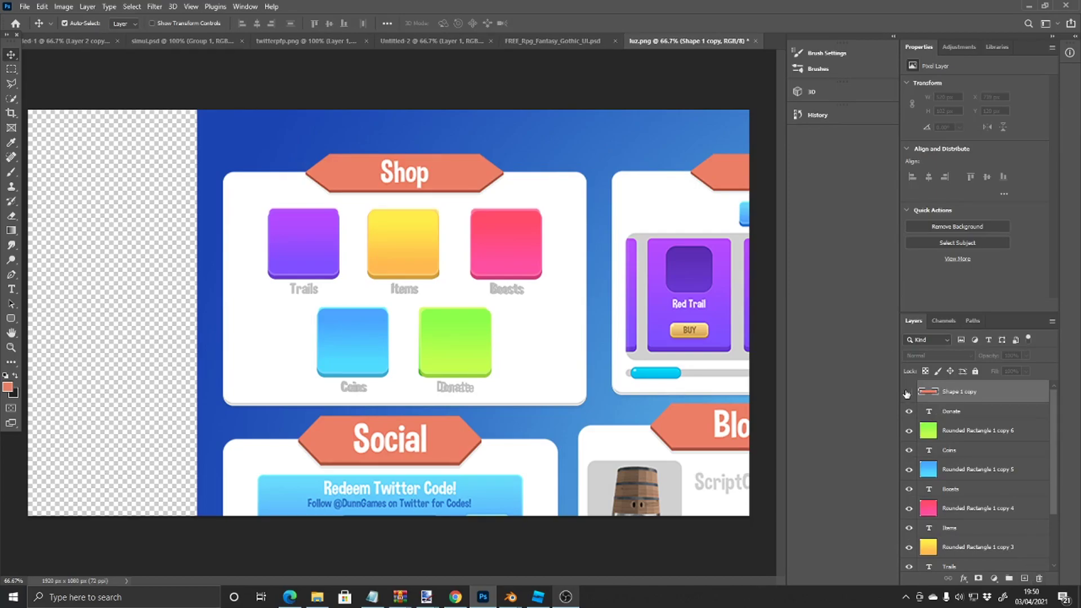
Step: On a new layer, type 'Shop' in white (ffffff) inside the banner
click(1024, 578)
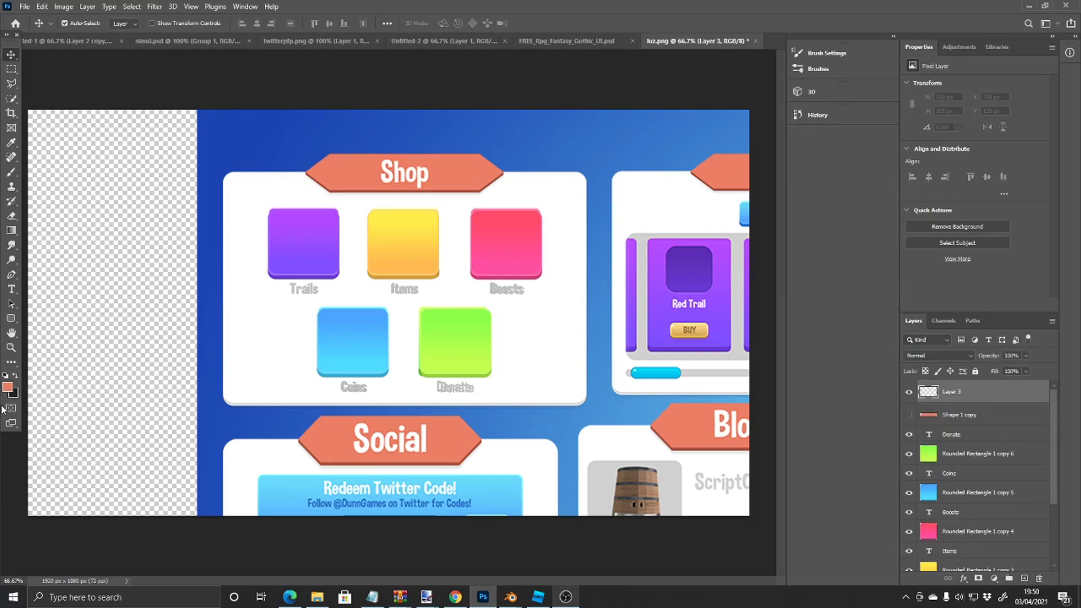
click(7, 386)
text(ffffff)
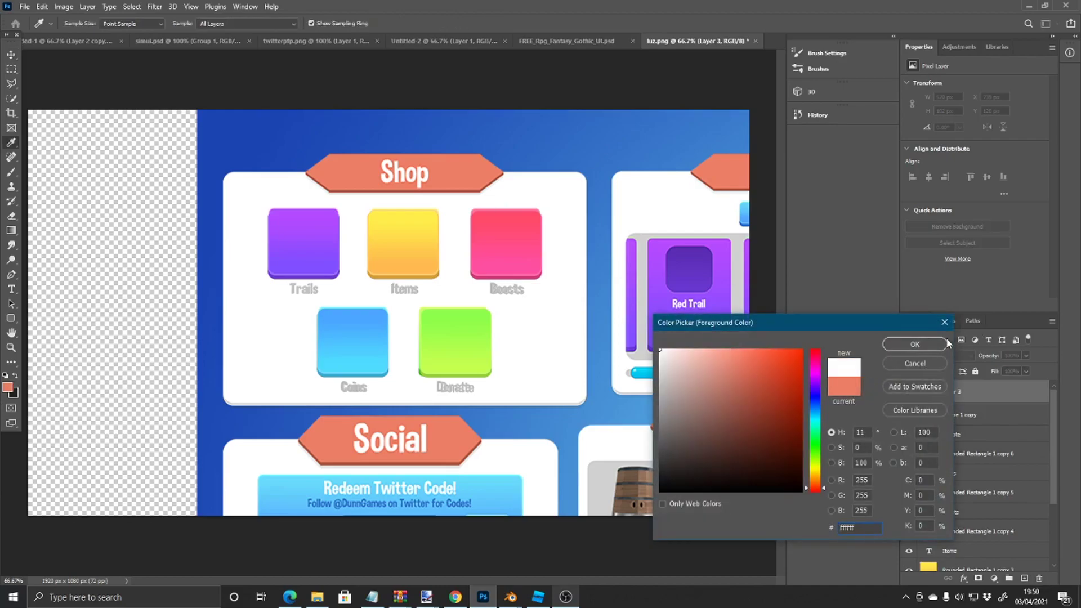
click(915, 344)
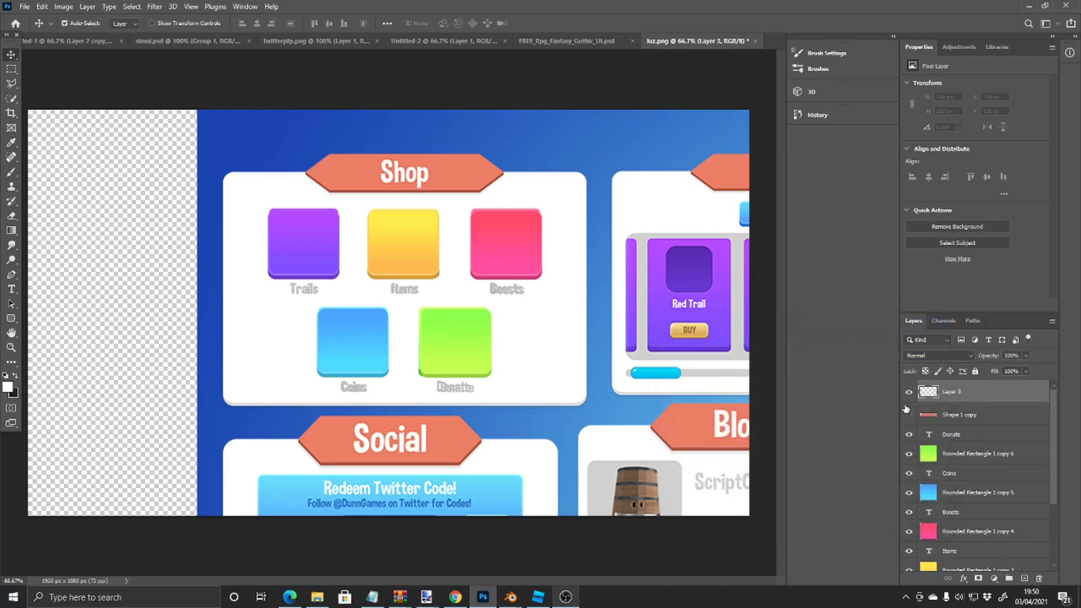
click(12, 291)
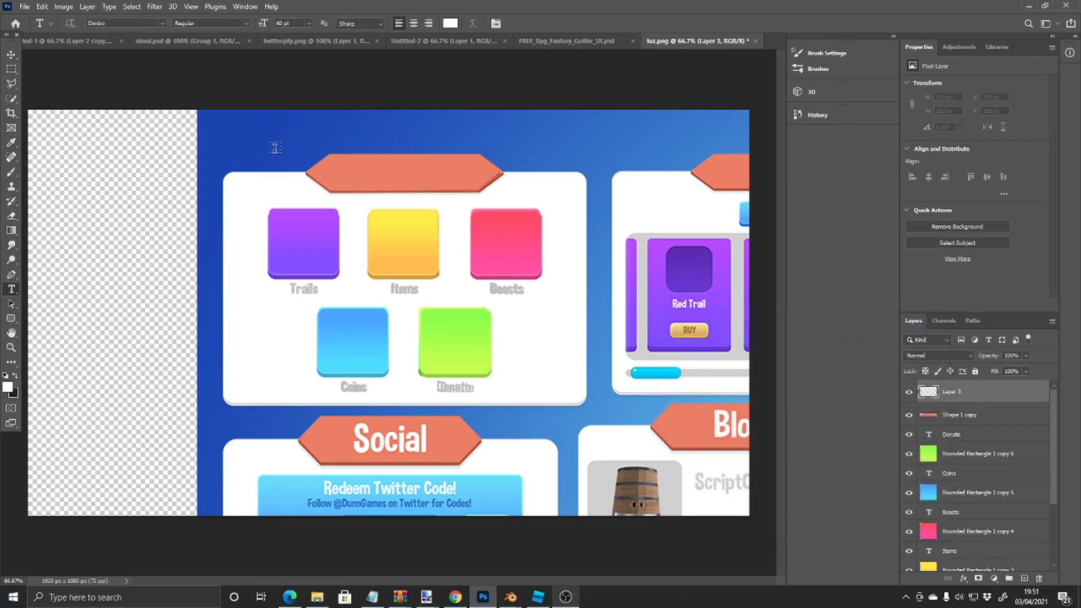
click(355, 173)
text(S)
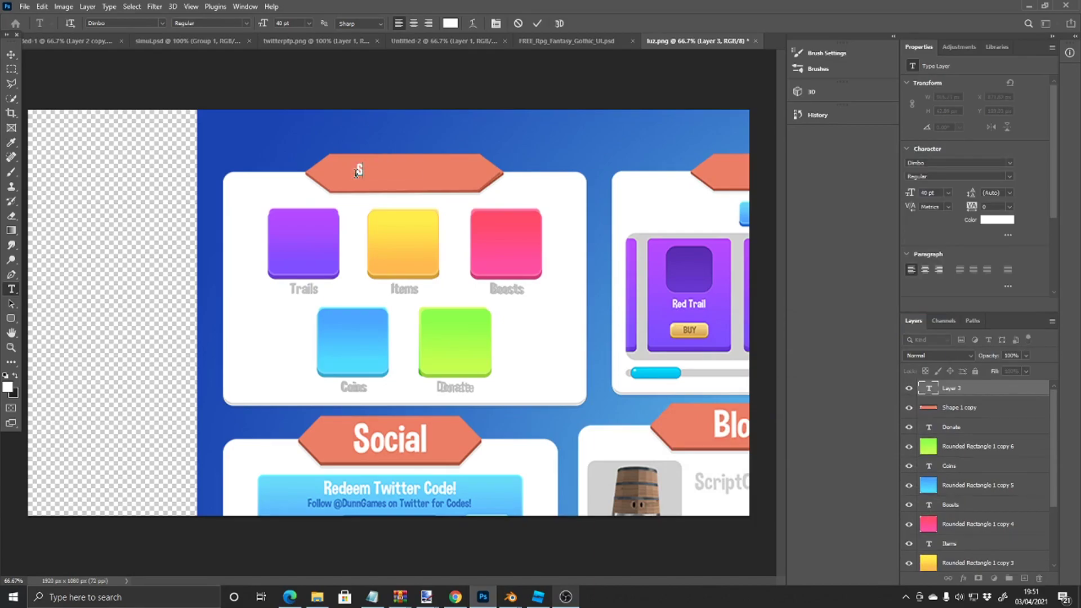
text(hop)
click(979, 391)
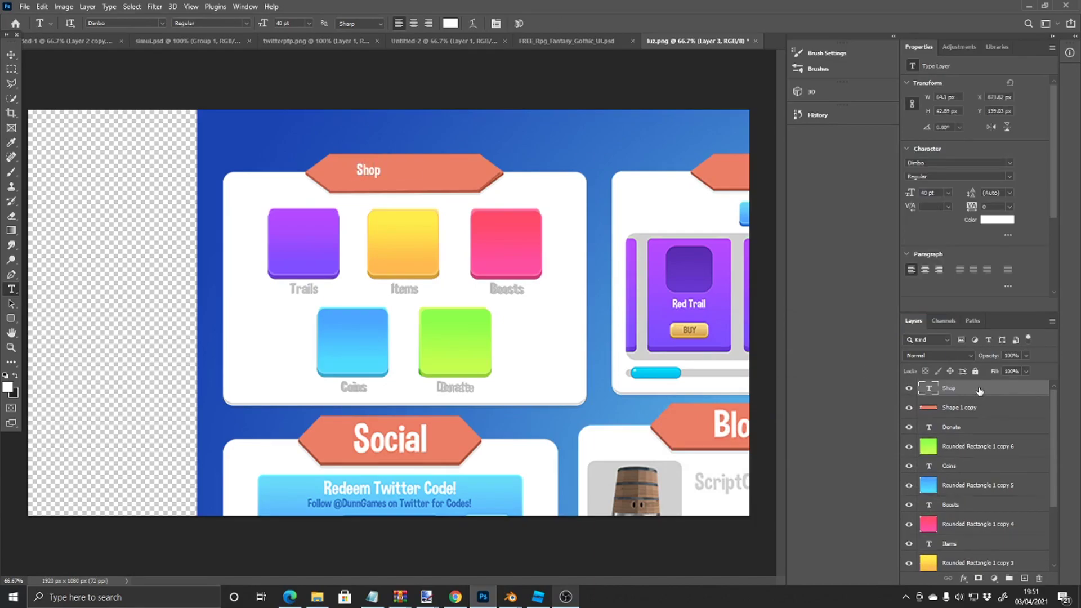
Step: Give the Shop text a 4 px darker salmon outside stroke
right_click(957, 388)
click(854, 85)
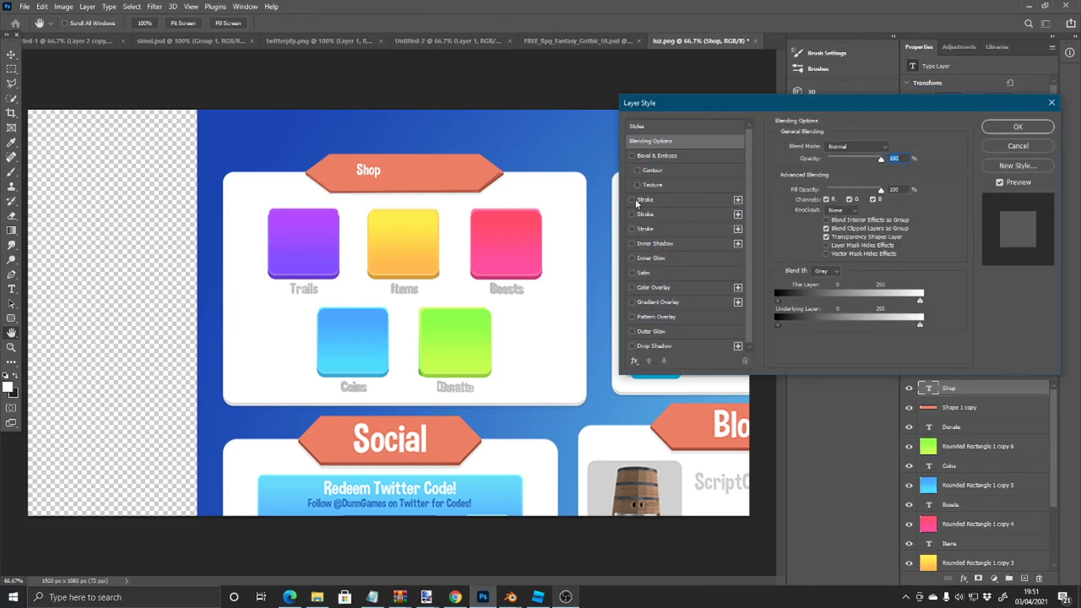
click(637, 200)
click(803, 227)
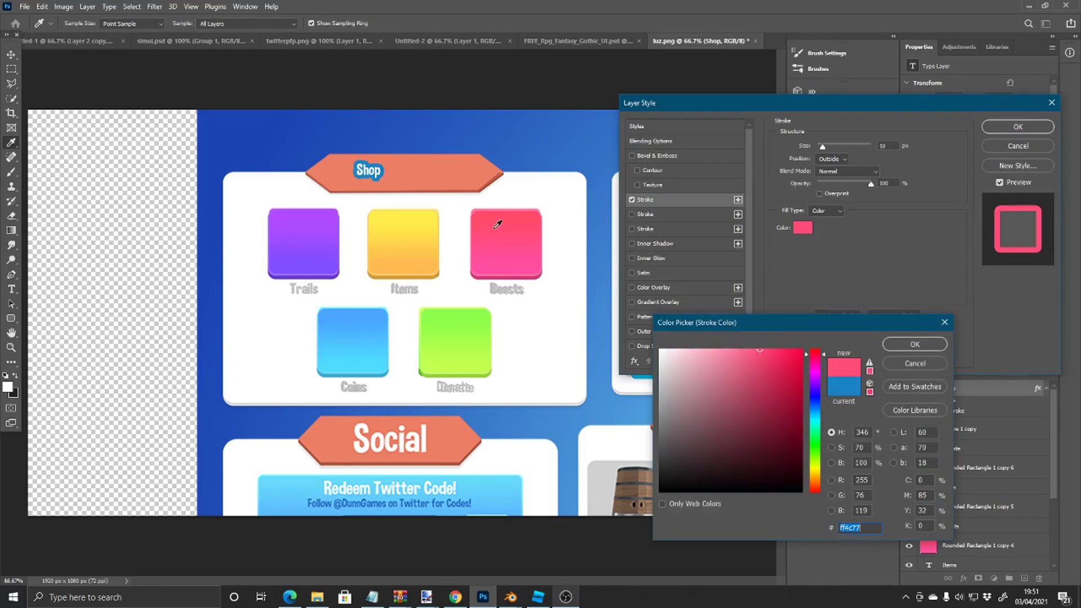
click(470, 170)
click(746, 376)
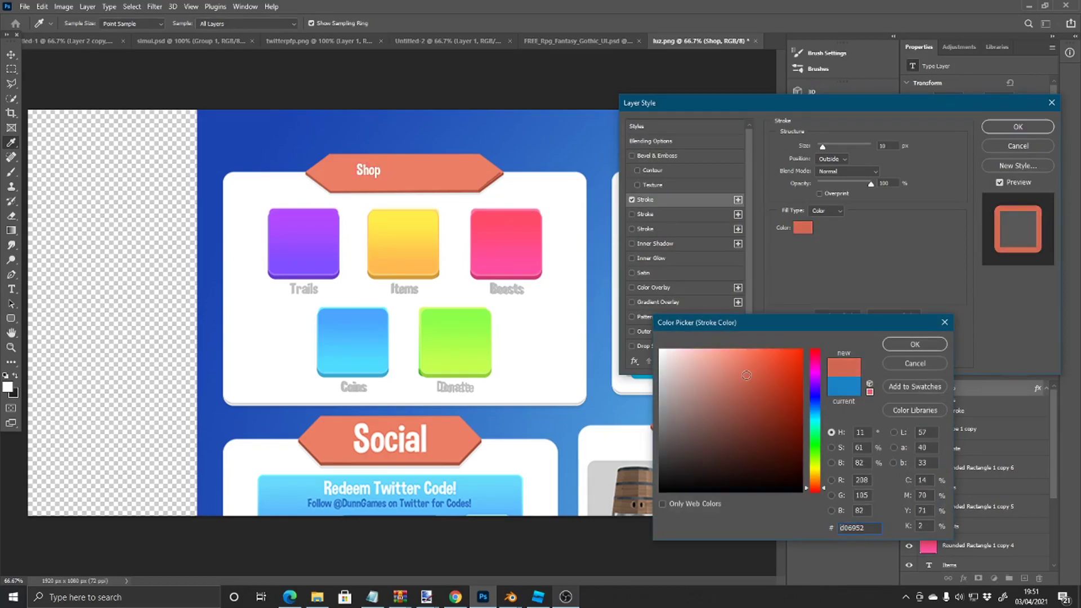
click(914, 344)
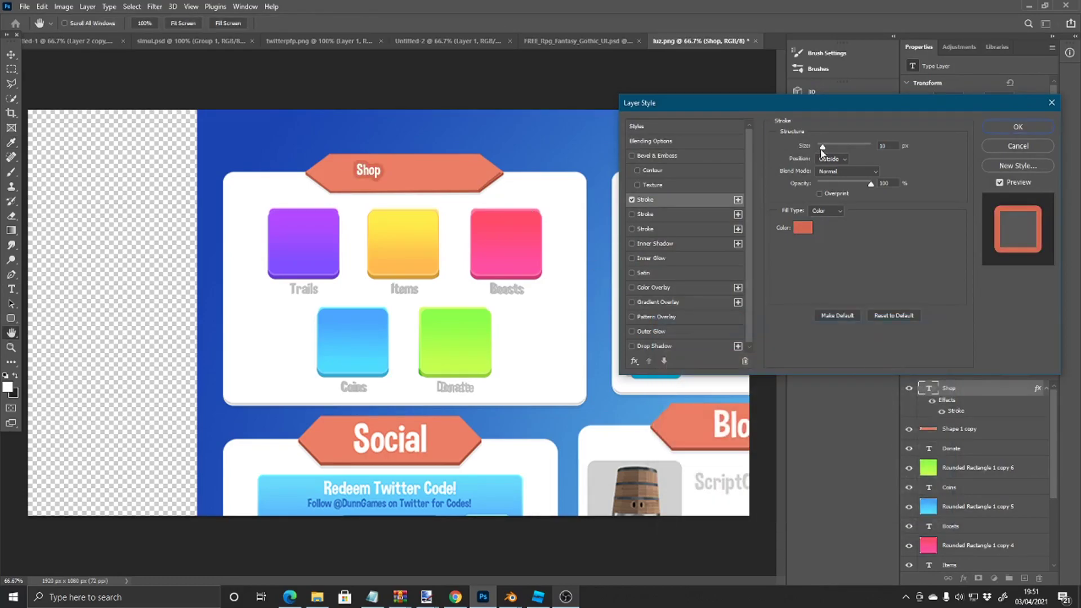
drag(823, 145, 820, 143)
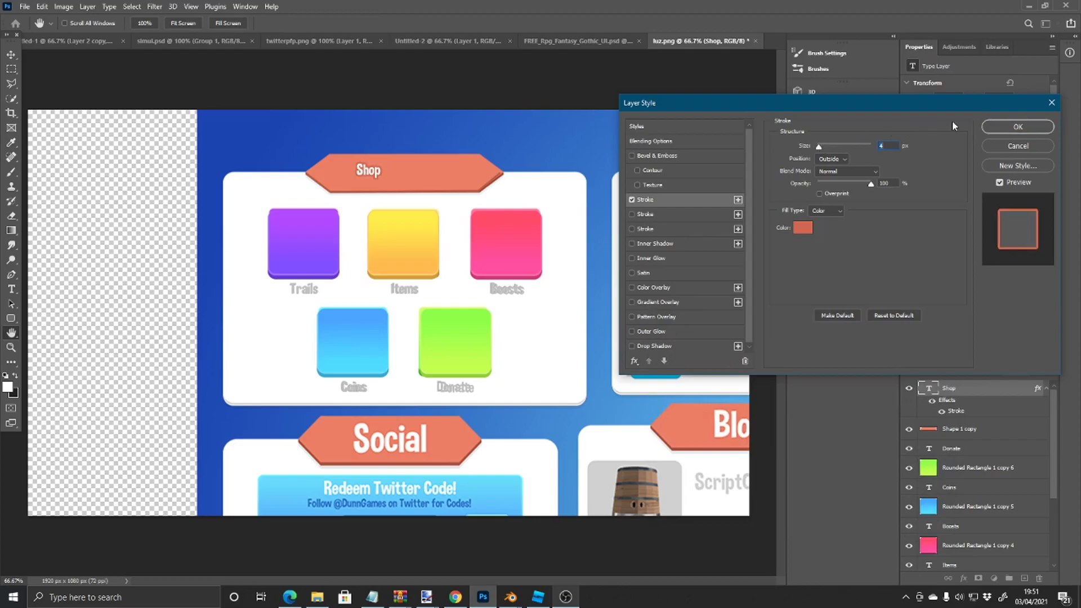
click(1018, 127)
Step: Scale the Shop title up to 77.8 pt and nudge it down to centre it
key(ctrl+t)
drag(384, 171, 409, 173)
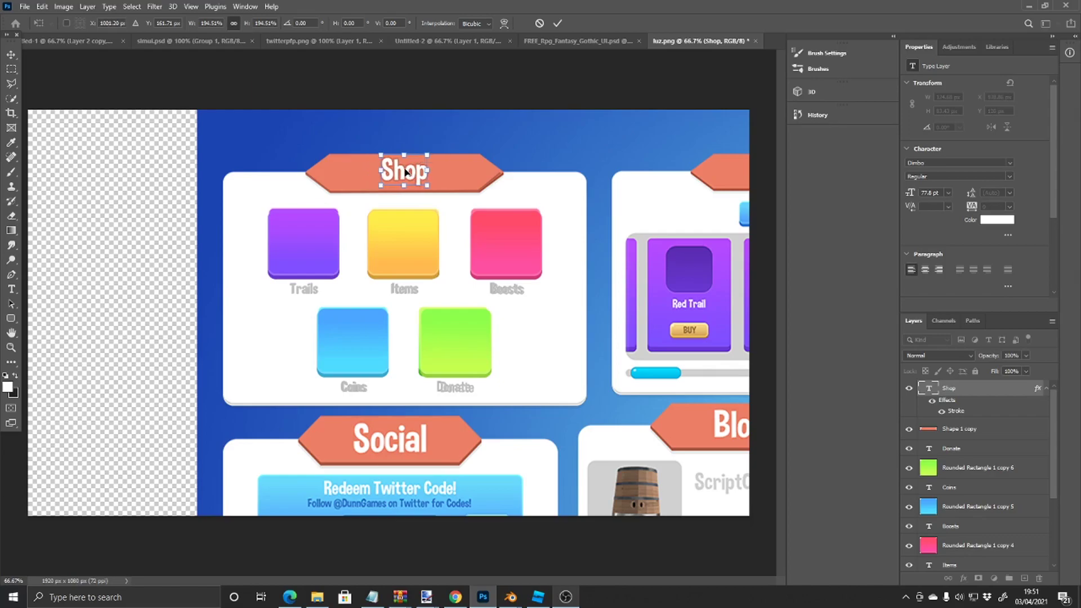
key(Down)
key(Down)
key(Down)
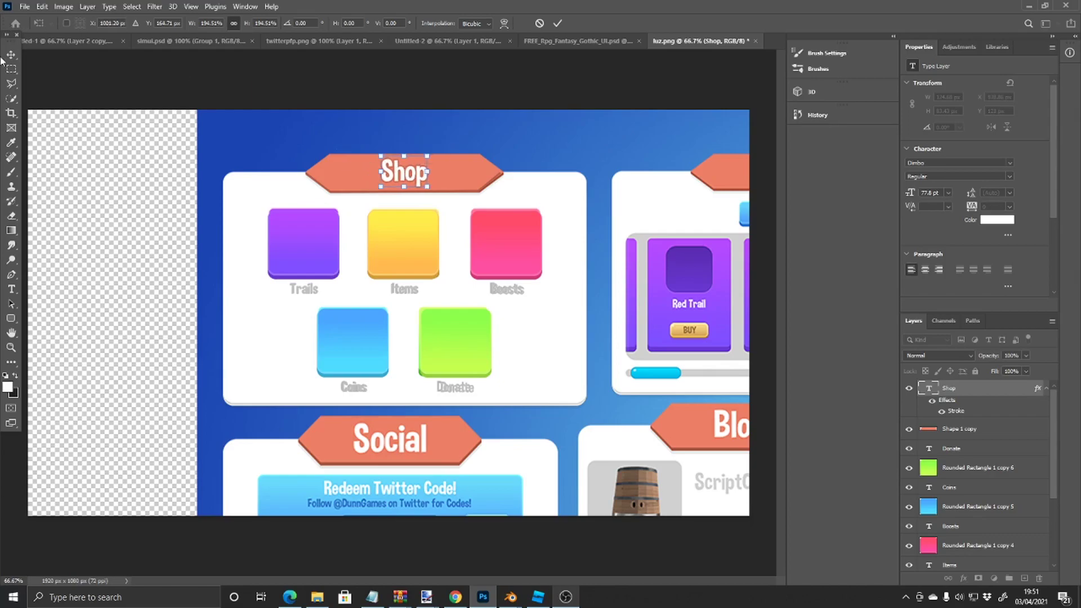
key(Return)
scroll(926, 499, down, 4)
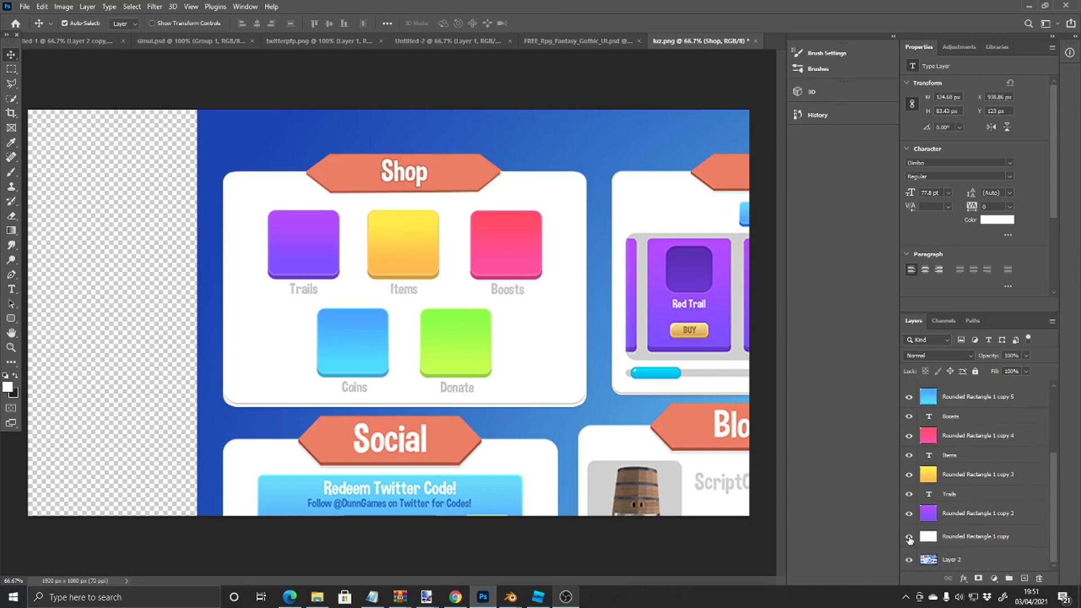
scroll(950, 474, up, 4)
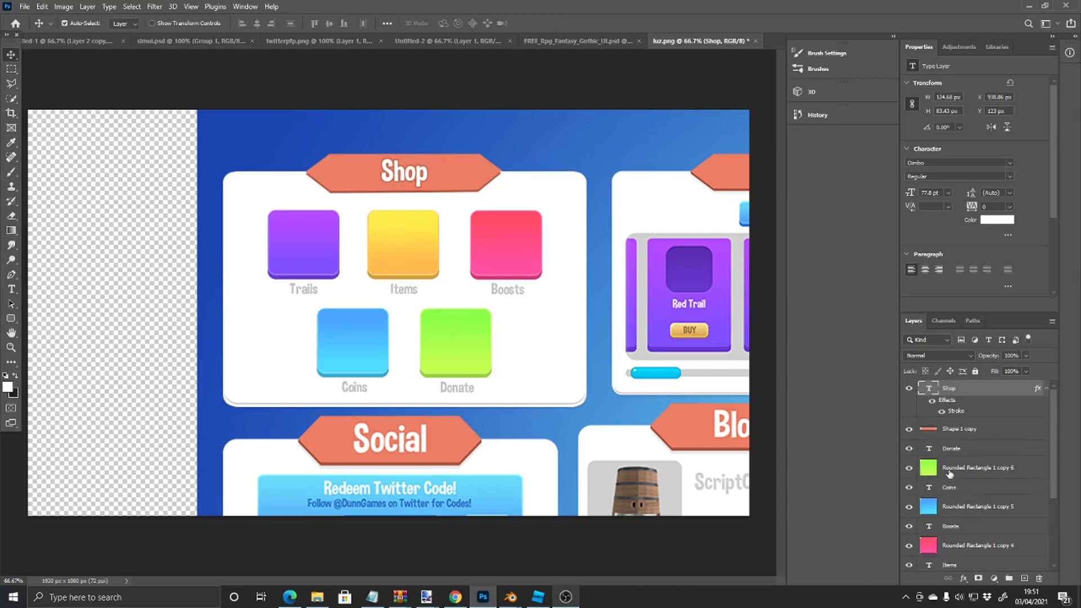
Step: Zoom in, sample the banner's salmon colour, and place a new layer below Shape 1 copy
click(963, 435)
key(ctrl+plus)
key(ctrl+plus)
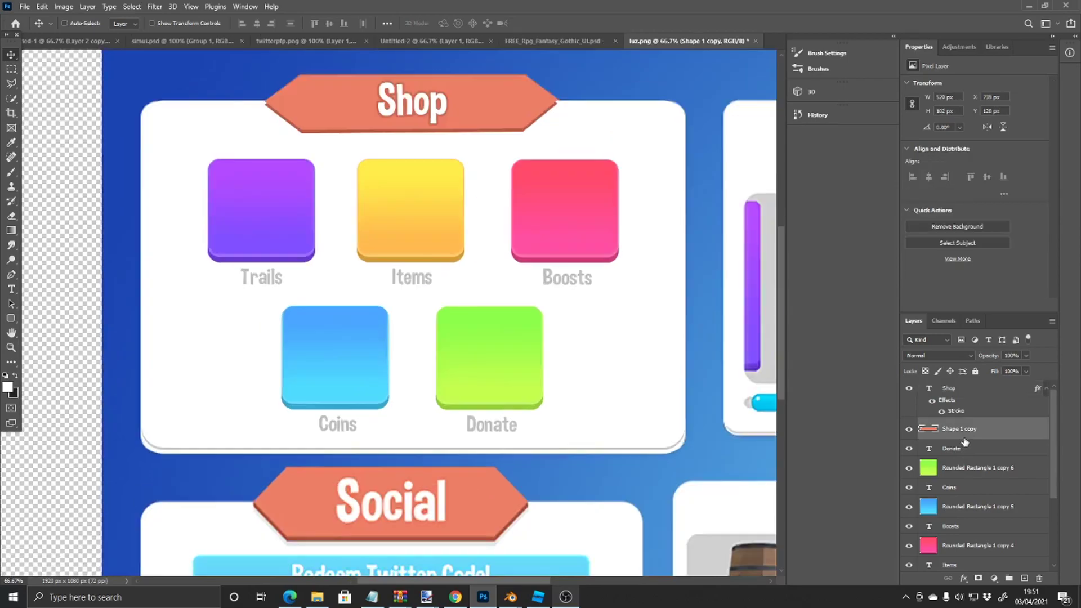
scroll(262, 220, up, 3)
scroll(262, 220, up, 2)
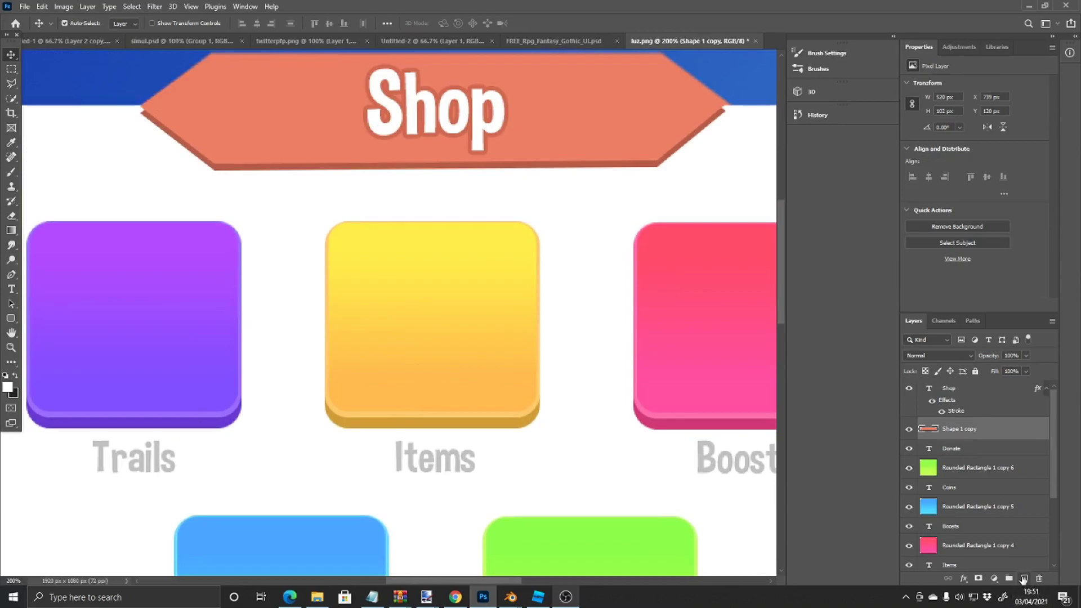
click(1023, 580)
click(11, 145)
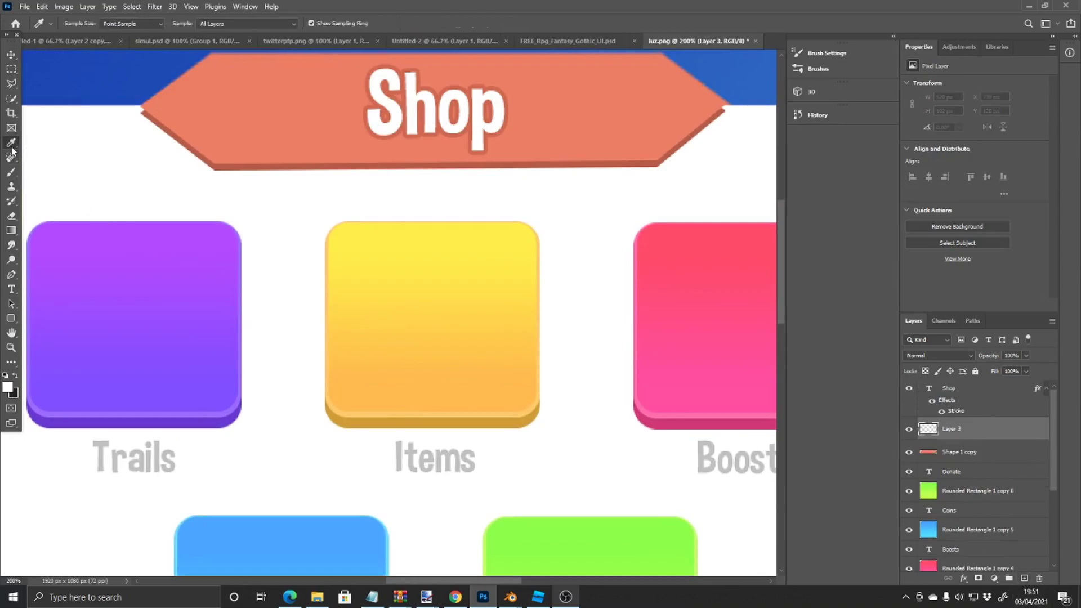
click(180, 131)
drag(989, 432, 986, 464)
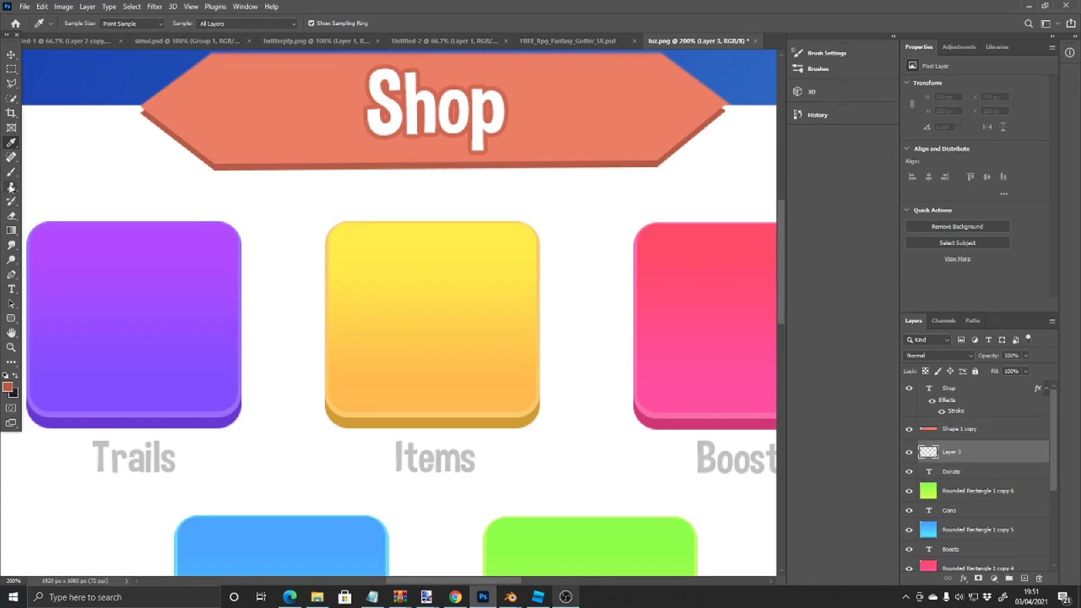
Step: Draw a small Pen shape at the banner's left tip
click(11, 275)
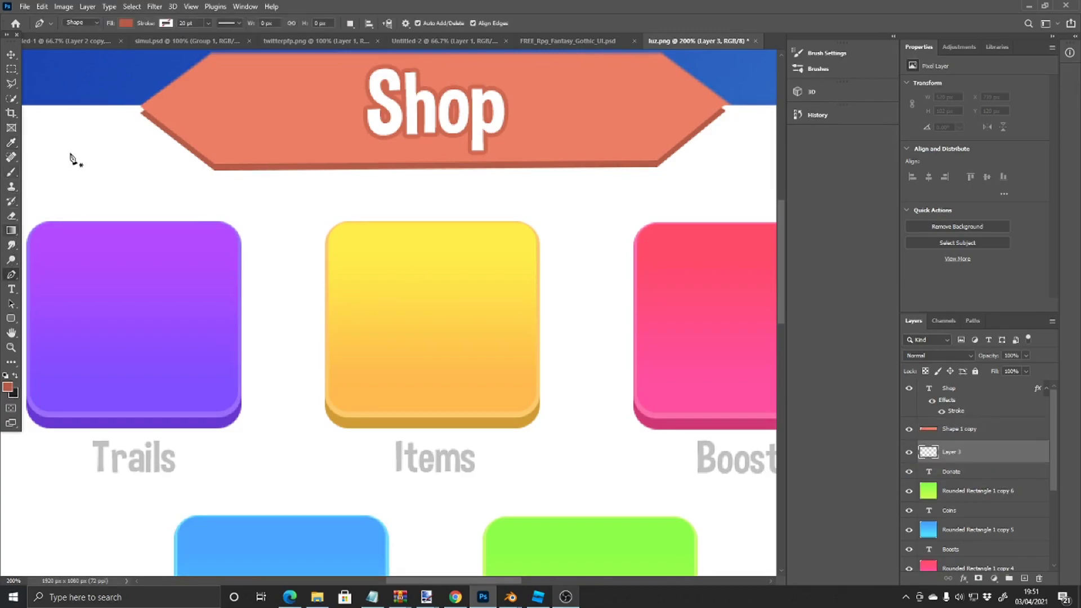
click(141, 111)
click(162, 126)
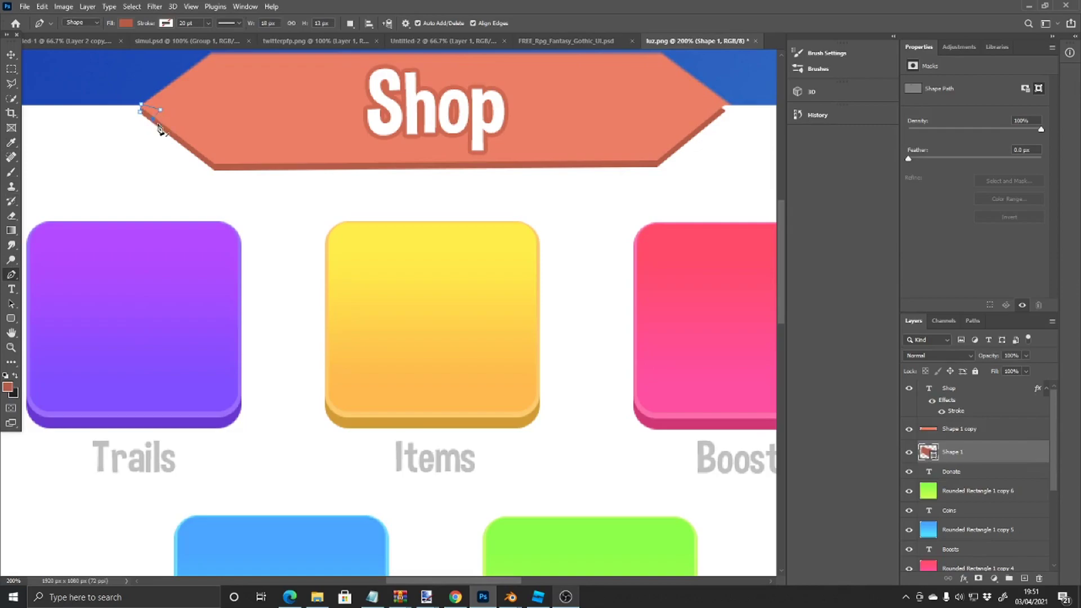
key(Escape)
Step: Sketch a shape at the banner's right tip, then zoom out and delete it
click(727, 102)
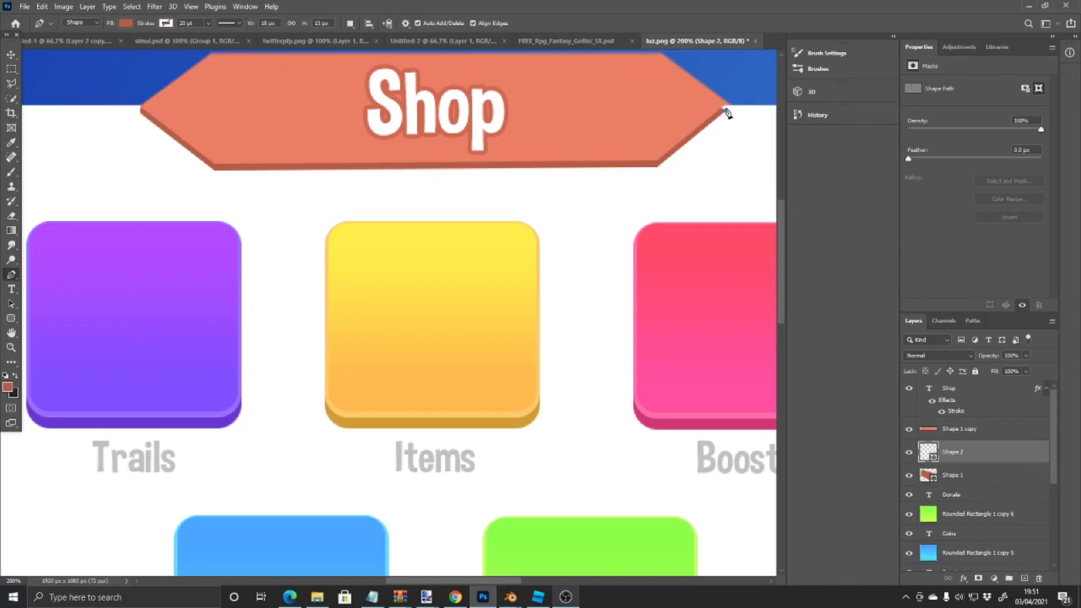
click(726, 110)
click(706, 102)
key(Escape)
key(ctrl+minus)
key(ctrl+minus)
key(ctrl+minus)
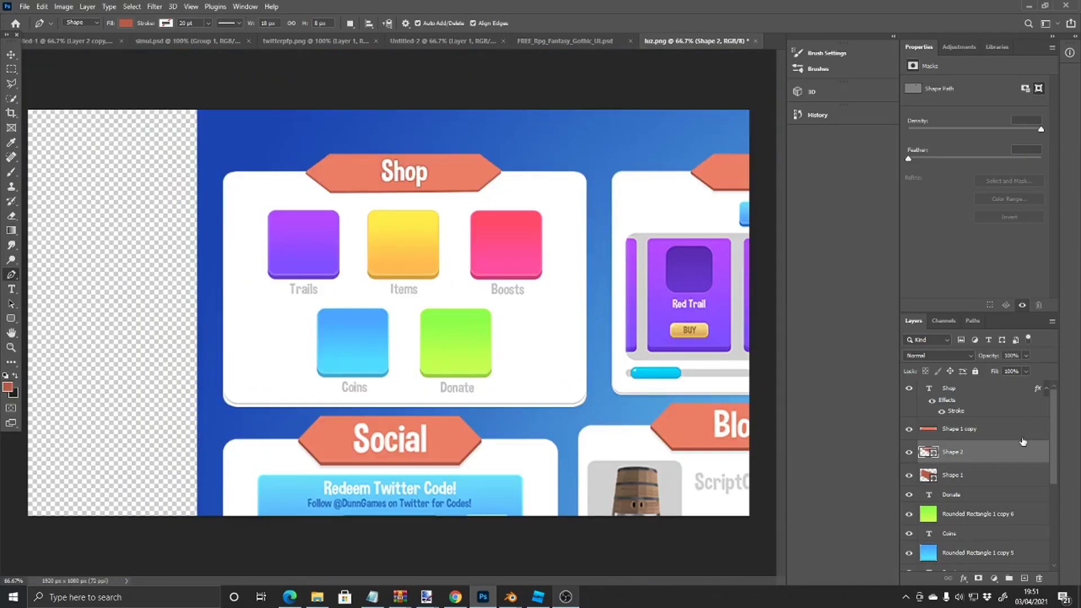
key(Delete)
click(1014, 438)
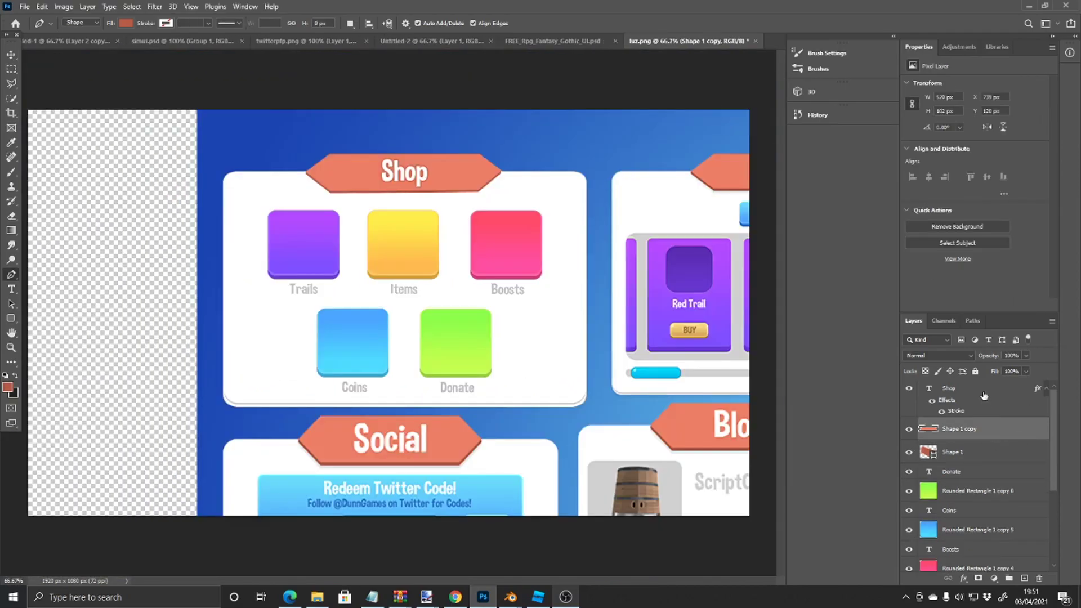
click(984, 395)
Step: Add a new layer and set the foreground colour to bright red fc3d3d
click(1024, 578)
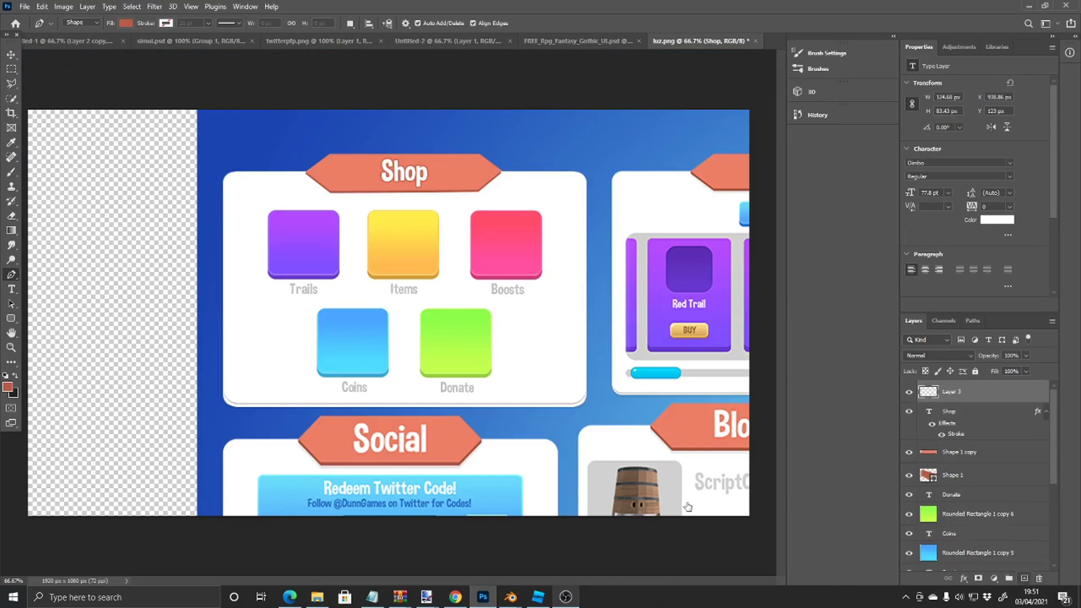
click(8, 388)
drag(785, 382, 767, 350)
click(815, 491)
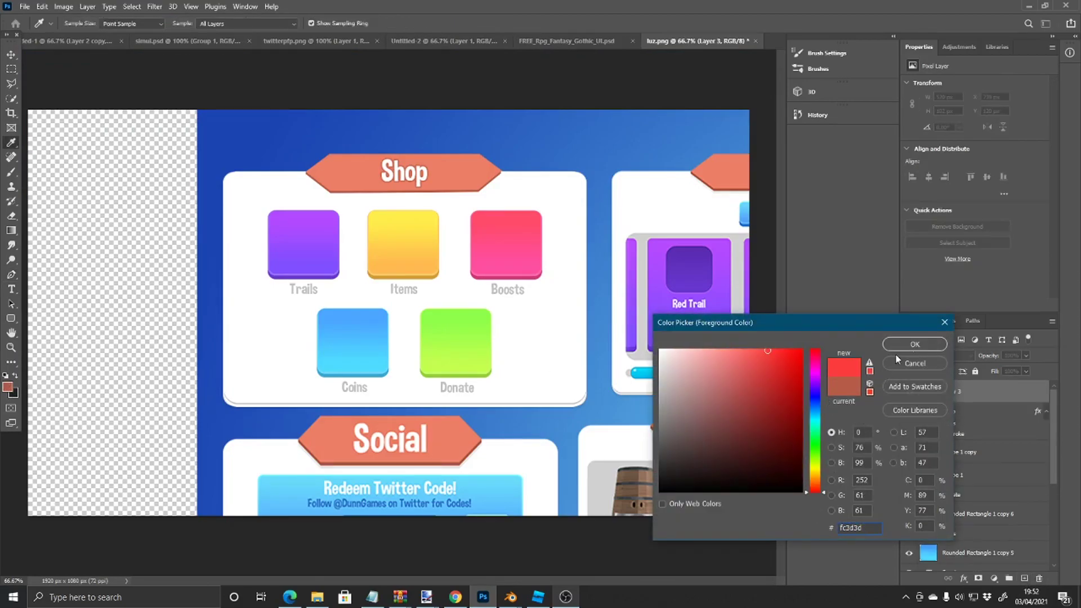
click(915, 344)
Step: Draw an 84 × 84 px circle at the card's top-right corner and shift it slightly right
key(u)
right_click(12, 319)
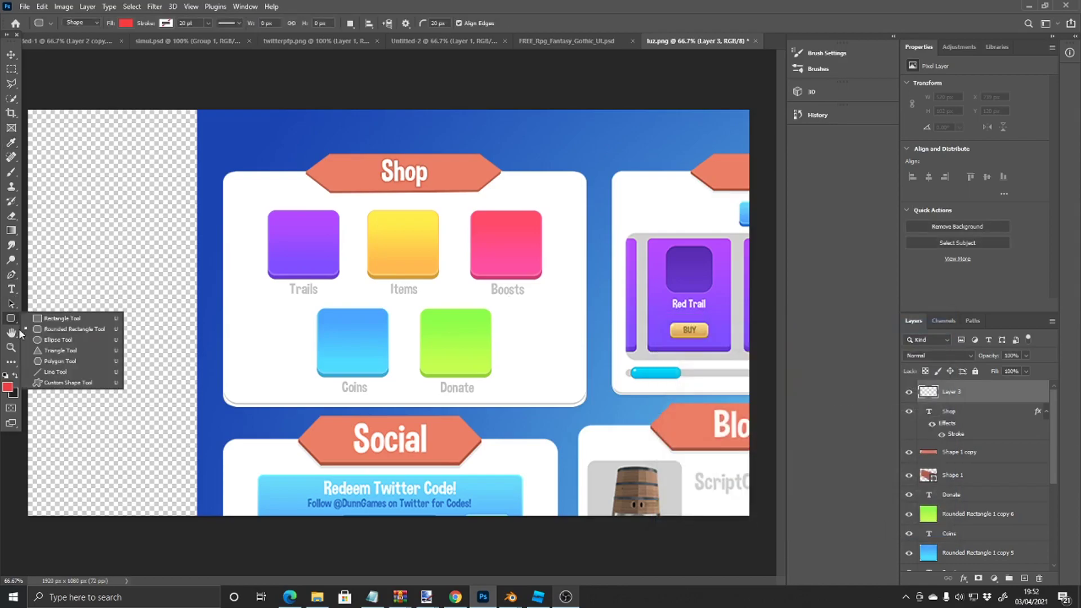
click(49, 340)
drag(556, 165, 586, 196)
key(ctrl+t)
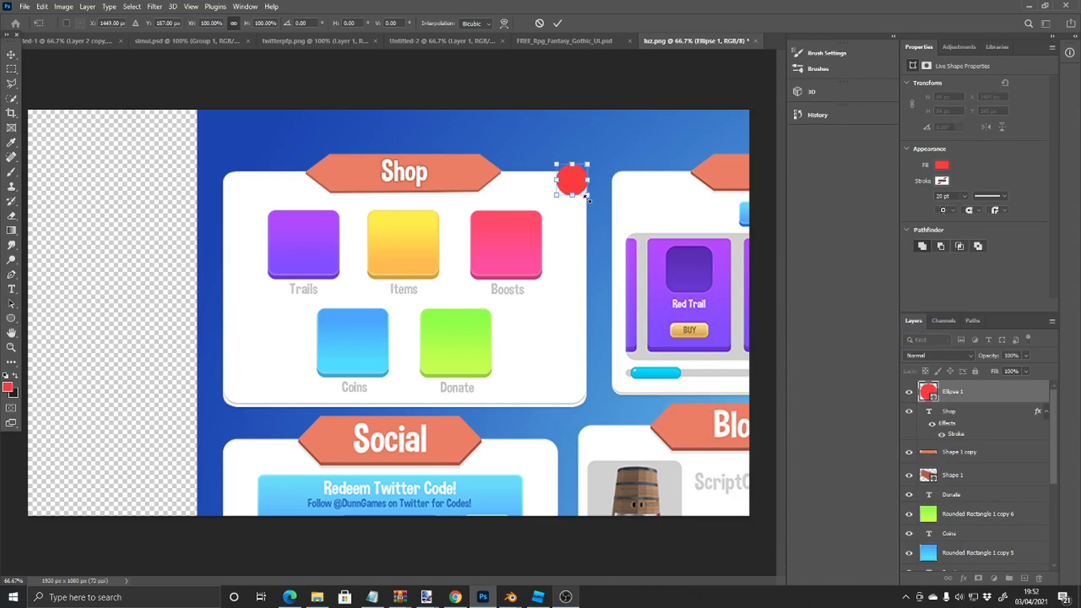
drag(586, 196, 587, 198)
click(11, 55)
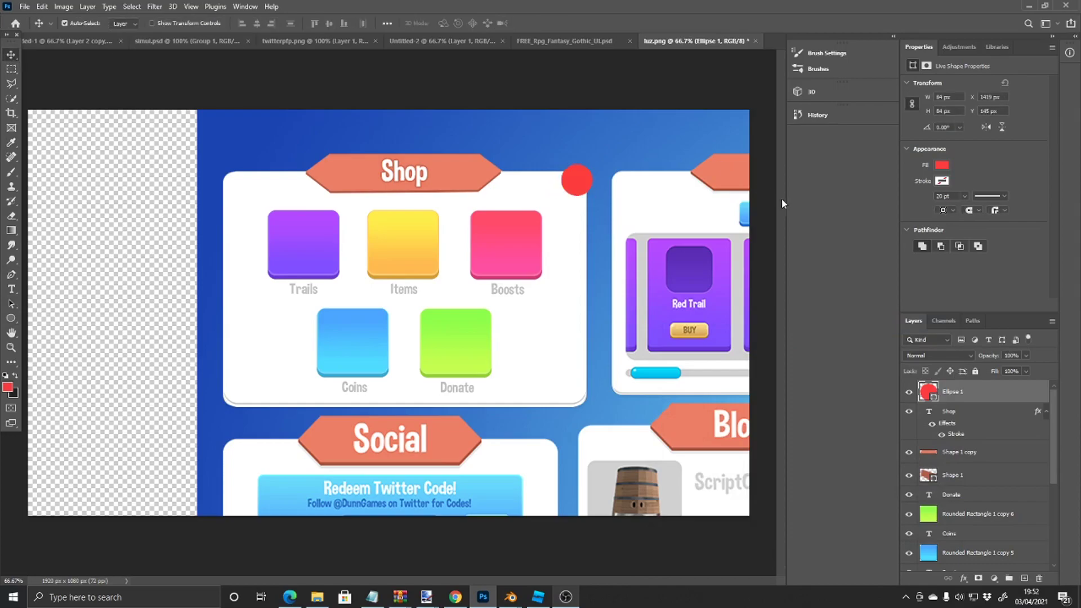
Step: Enable a Gradient Overlay on Ellipse 1 at about 21% opacity
right_click(940, 394)
click(833, 125)
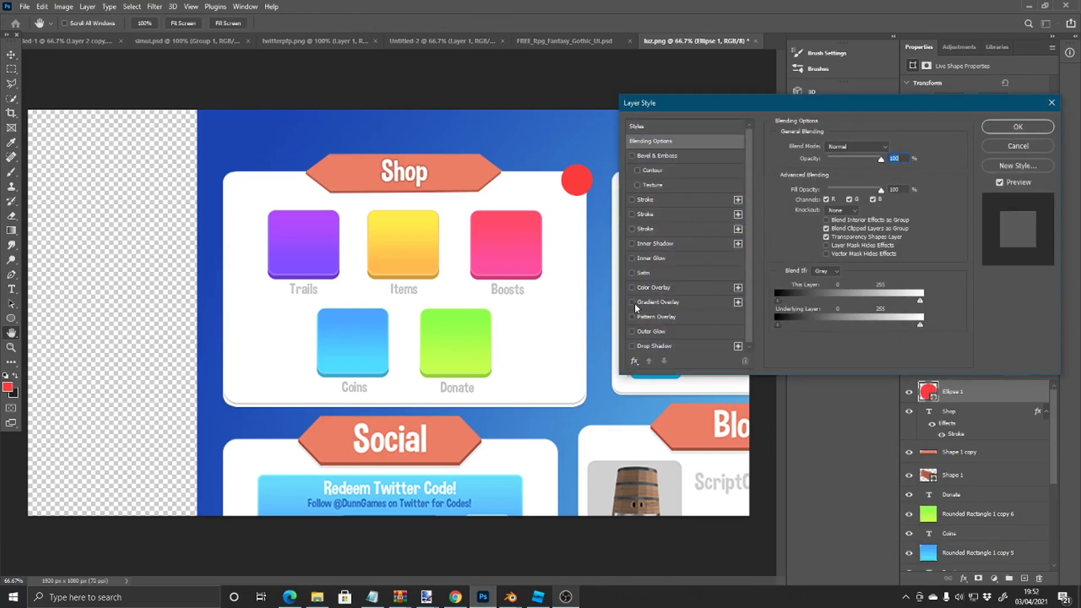
click(631, 302)
click(654, 301)
click(827, 159)
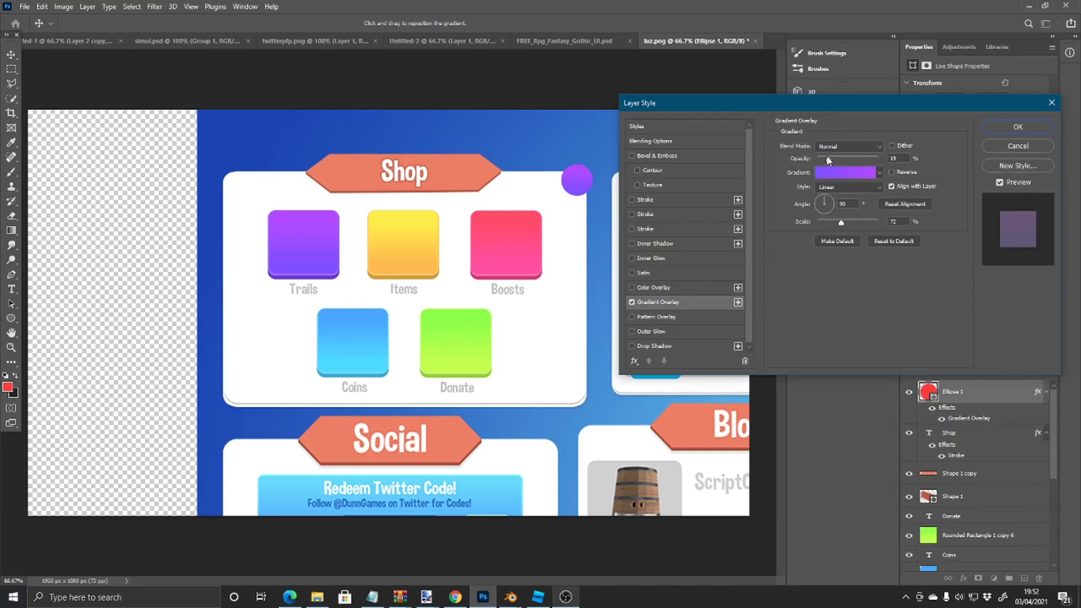
drag(828, 159, 830, 159)
Step: Use the Black, White gradient preset and fade the overlay to about 3% opacity
click(834, 172)
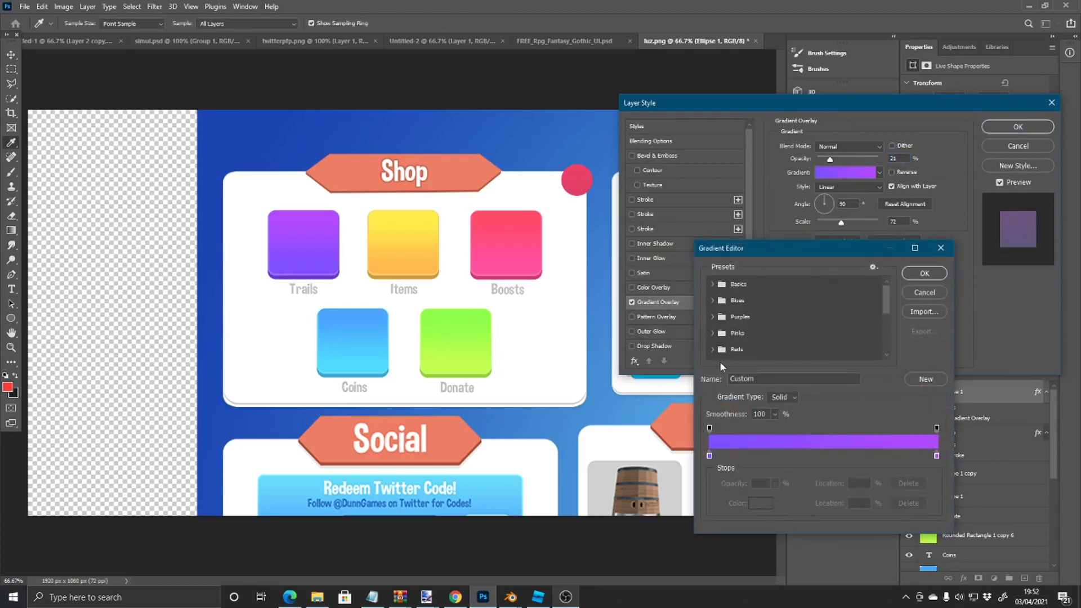
click(713, 300)
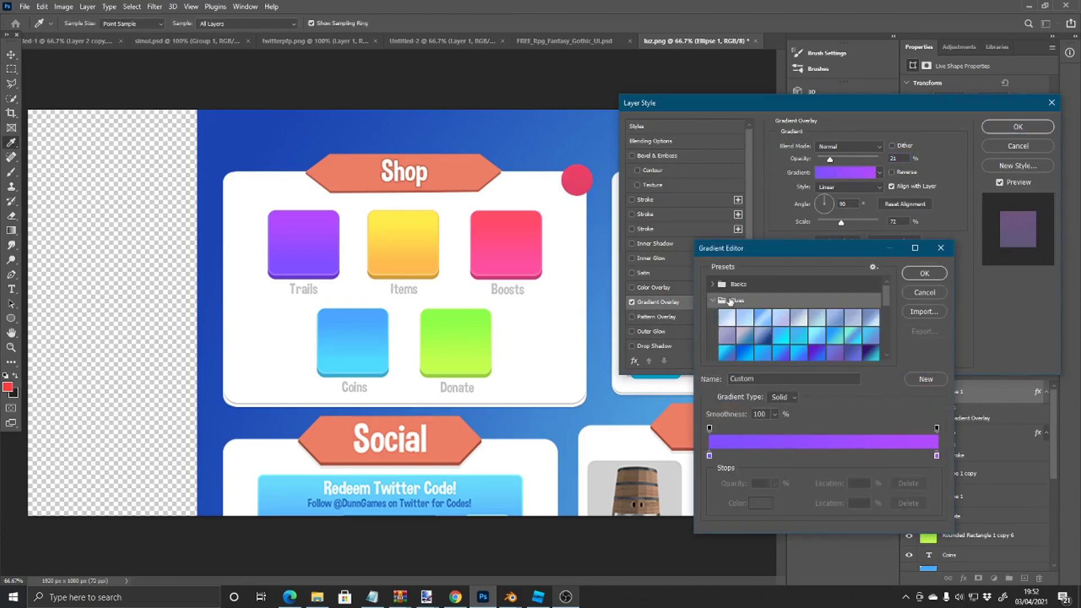
click(713, 284)
click(763, 301)
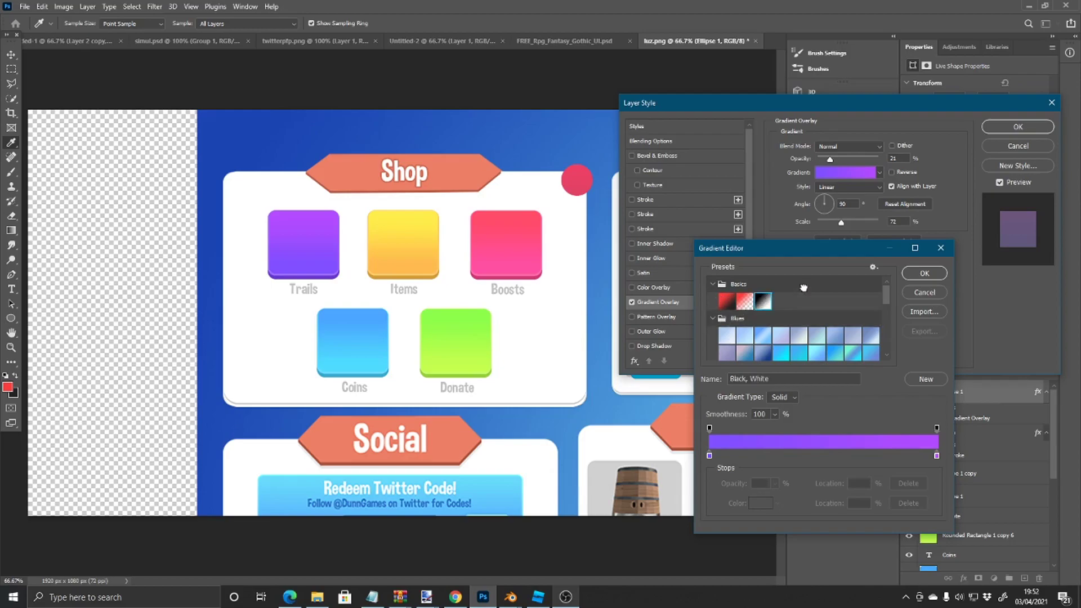
click(924, 273)
drag(830, 159, 823, 160)
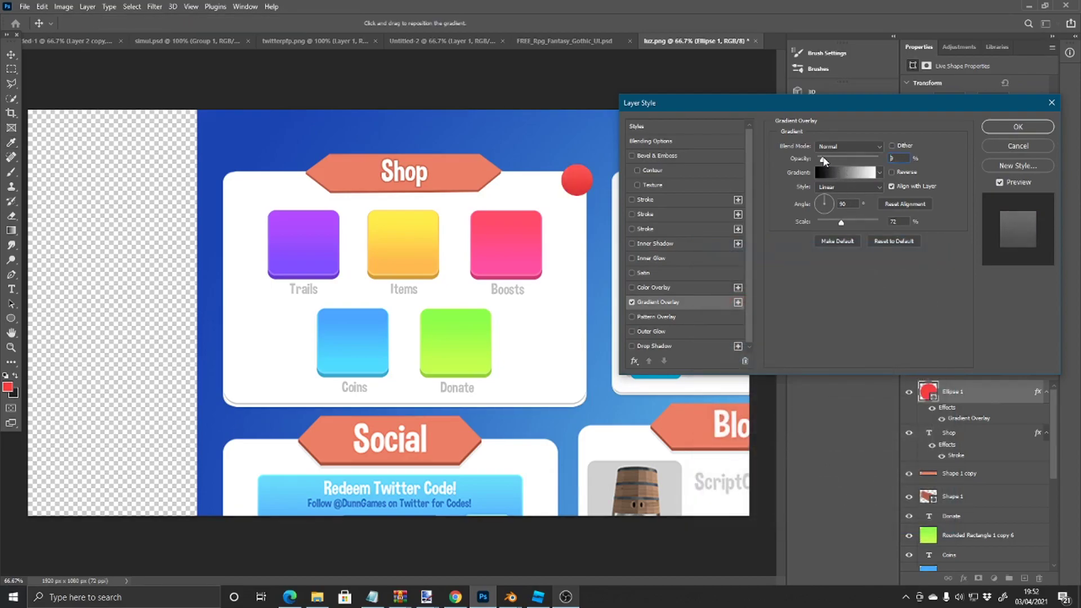
click(1046, 128)
right_click(973, 391)
Step: Rasterize the circle's gradient overlay style into its pixels
click(907, 290)
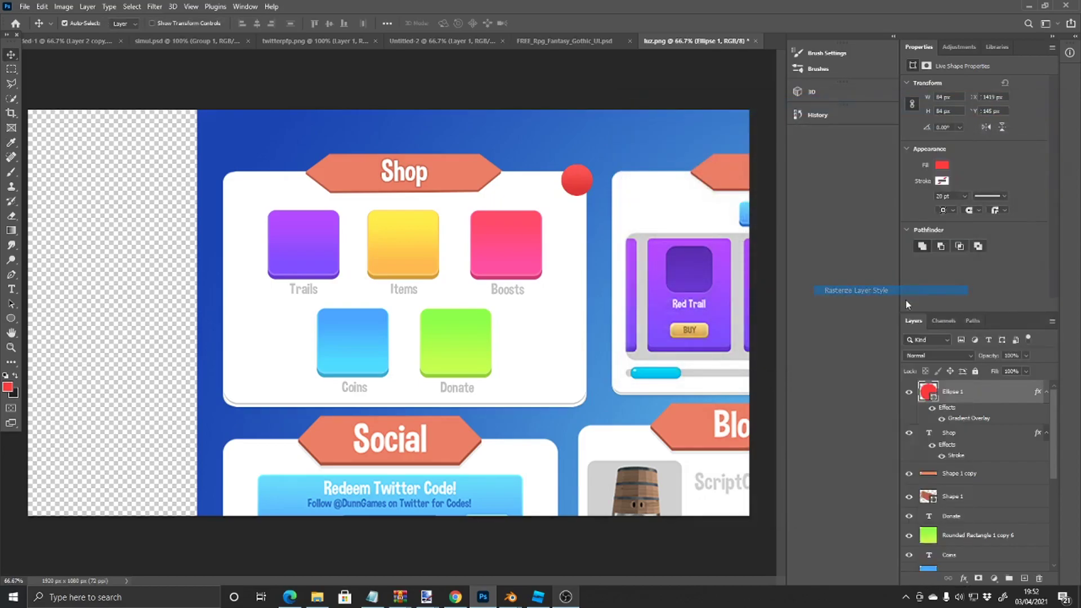
right_click(959, 391)
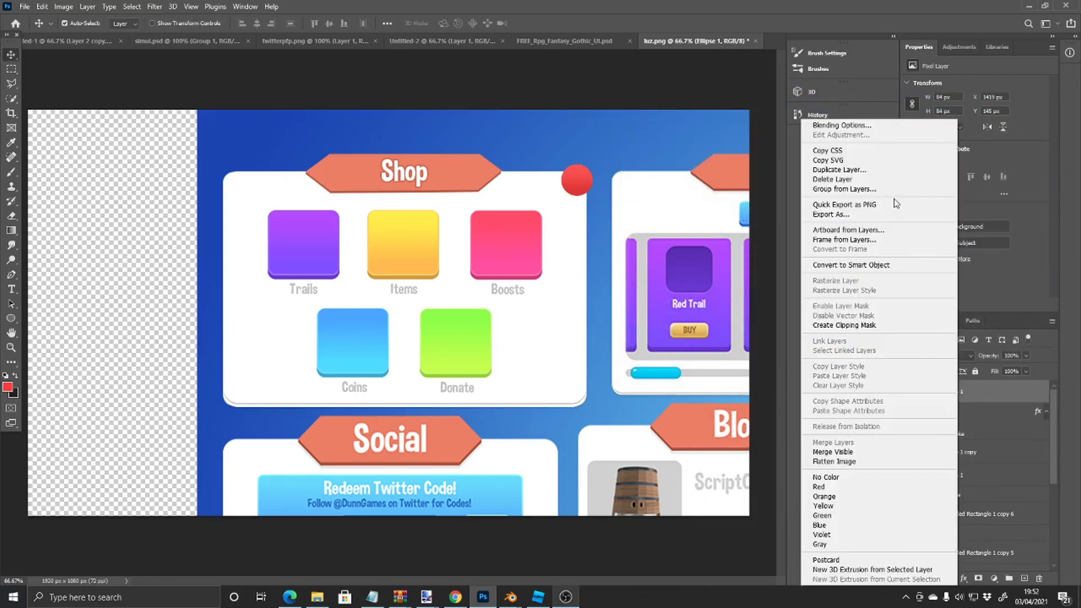
click(858, 127)
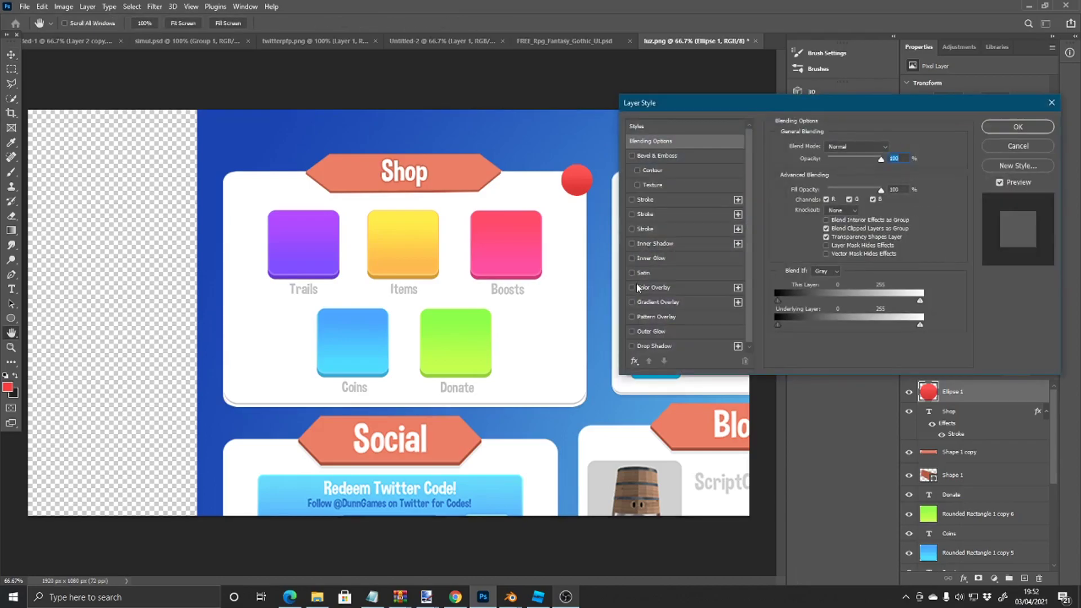
Step: Add a white inner shadow at 10% opacity and rasterize it into the circle
click(647, 244)
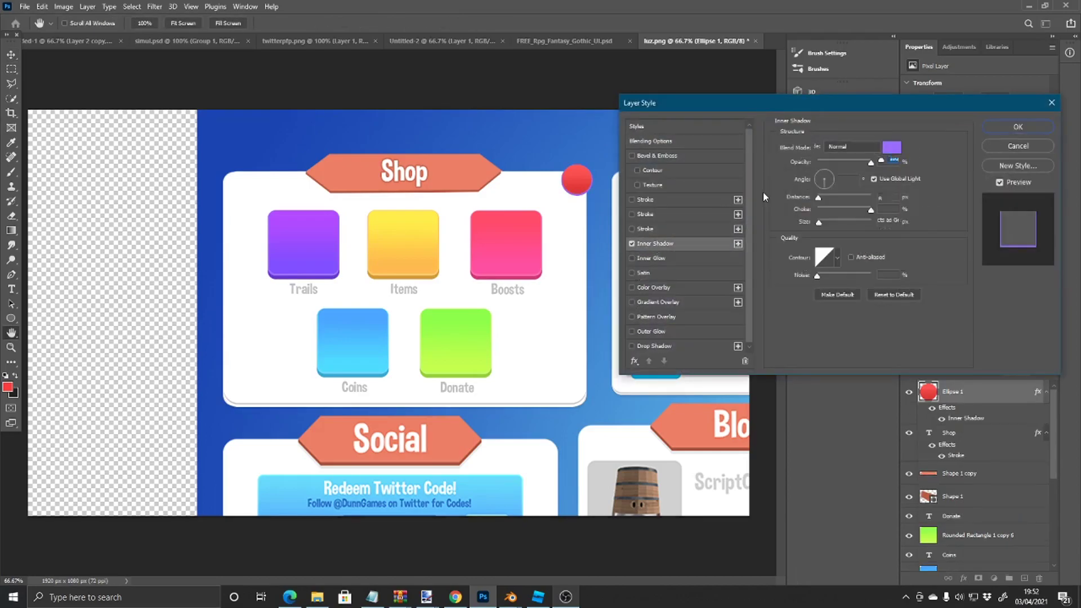
click(892, 148)
click(661, 350)
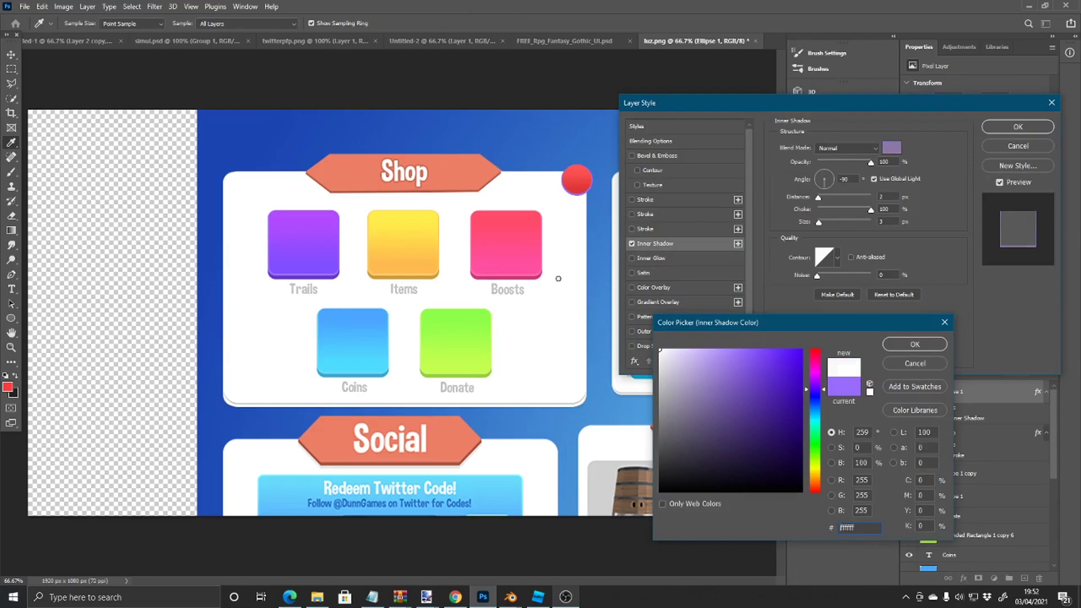
click(905, 346)
click(823, 162)
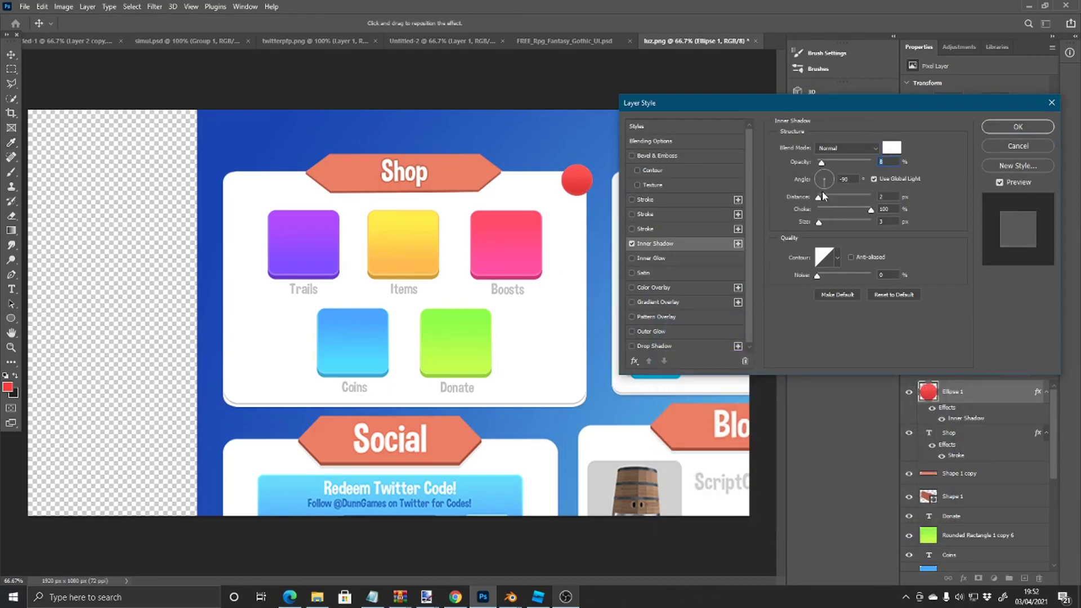
click(1031, 133)
right_click(955, 398)
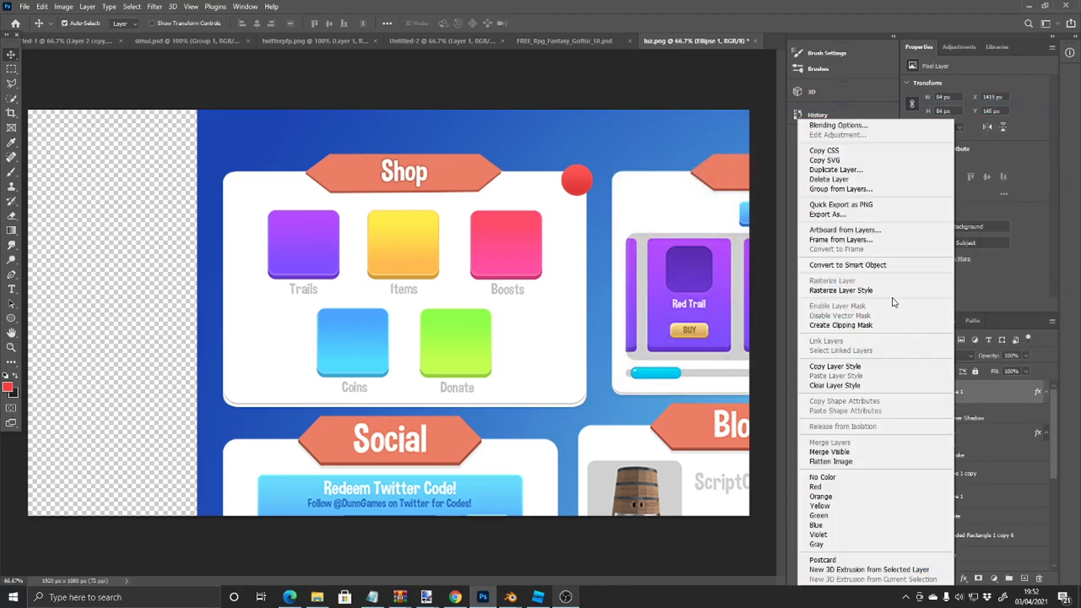
click(893, 293)
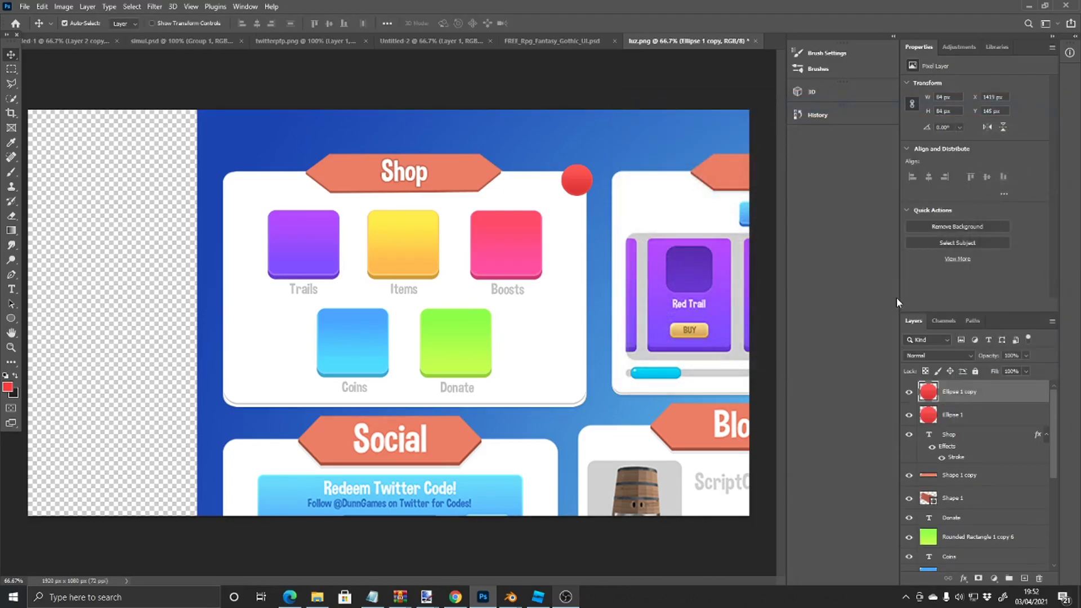
Step: Tint the circle with a dark red #b62e2e Color Overlay and delete the extra Ellipse 1 layer
click(978, 416)
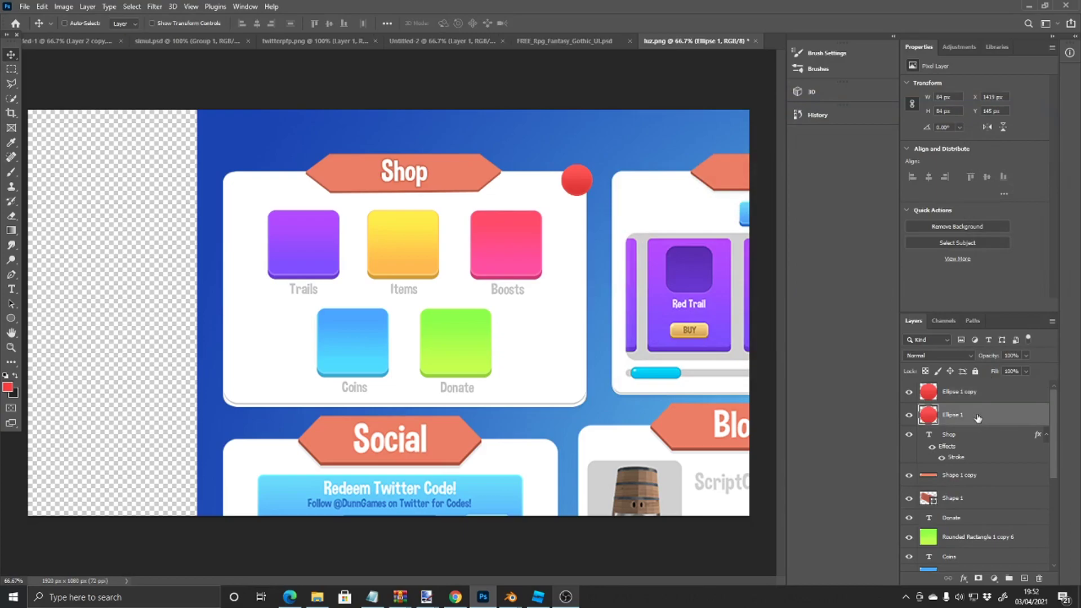
key(ctrl+t)
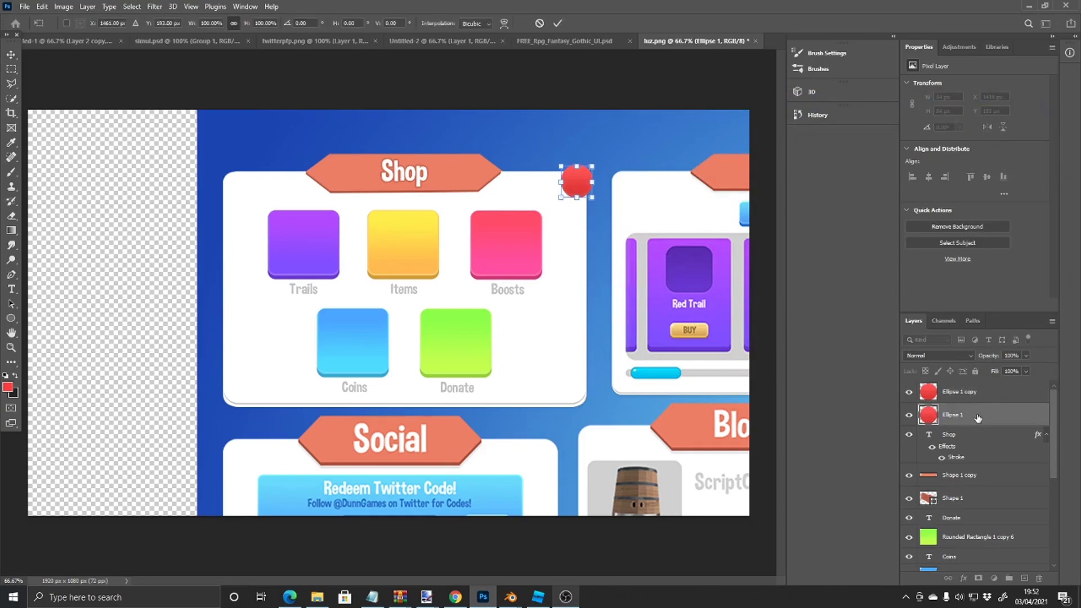
key(Return)
right_click(977, 415)
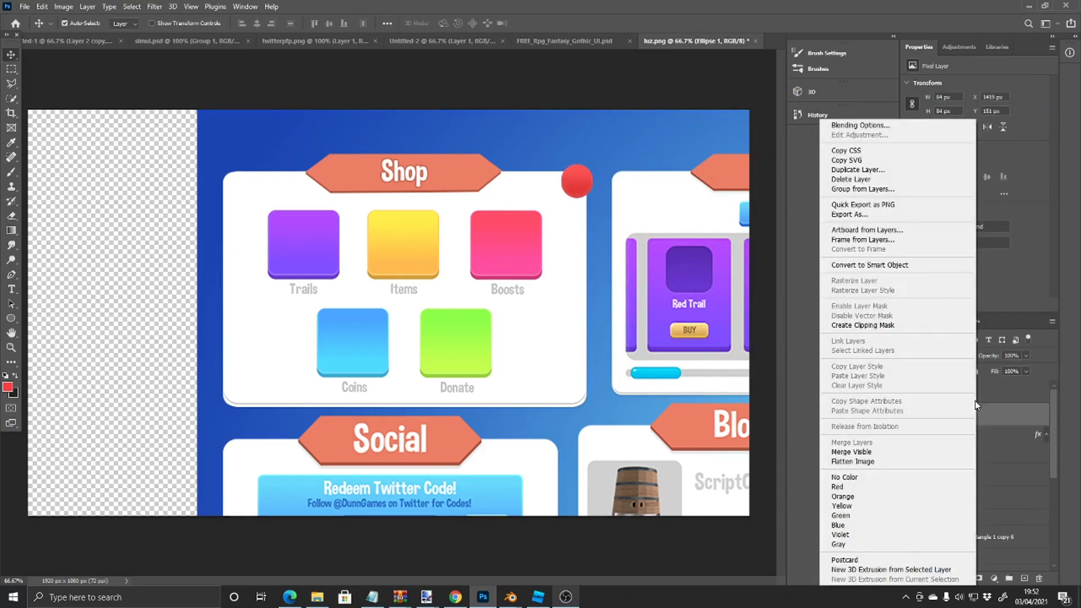
click(897, 128)
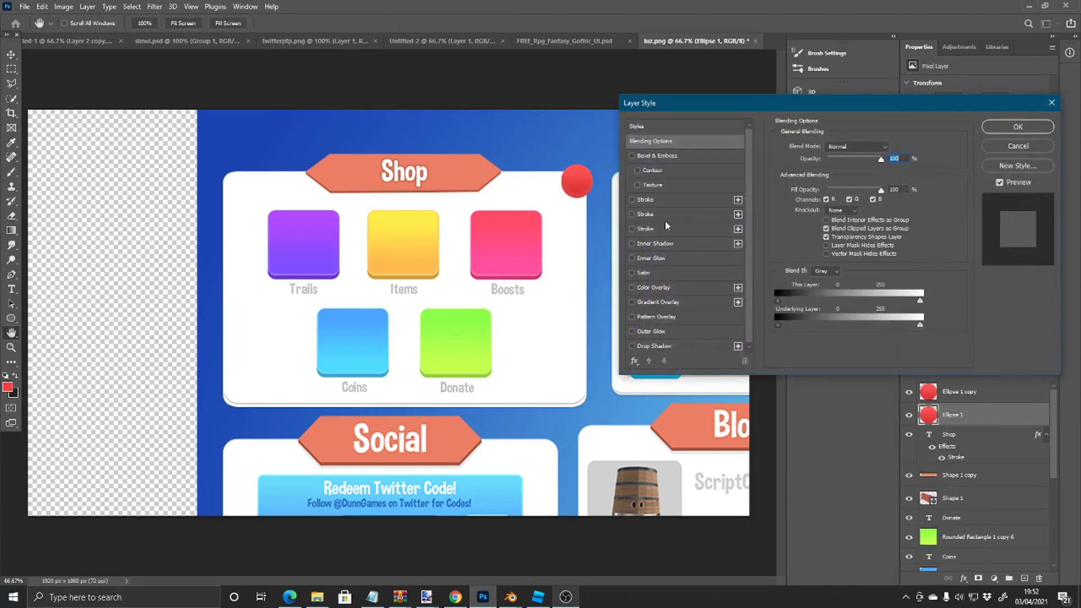
click(631, 288)
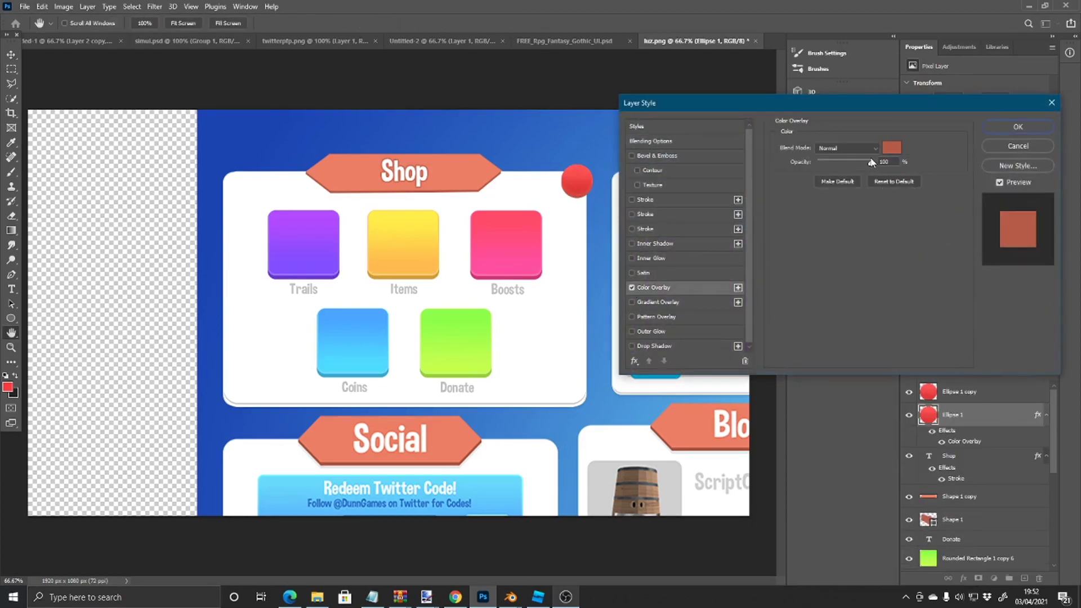
click(891, 148)
mouse_move(745, 386)
mouse_down()
mouse_move(771, 401)
mouse_move(779, 390)
mouse_move(766, 393)
mouse_up()
click(896, 344)
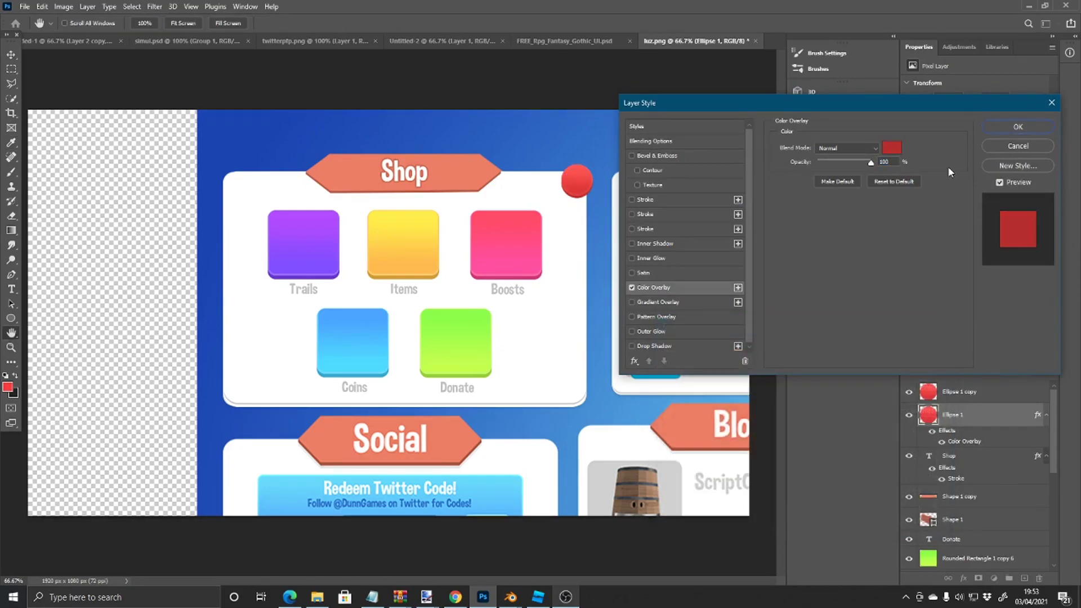
click(1011, 134)
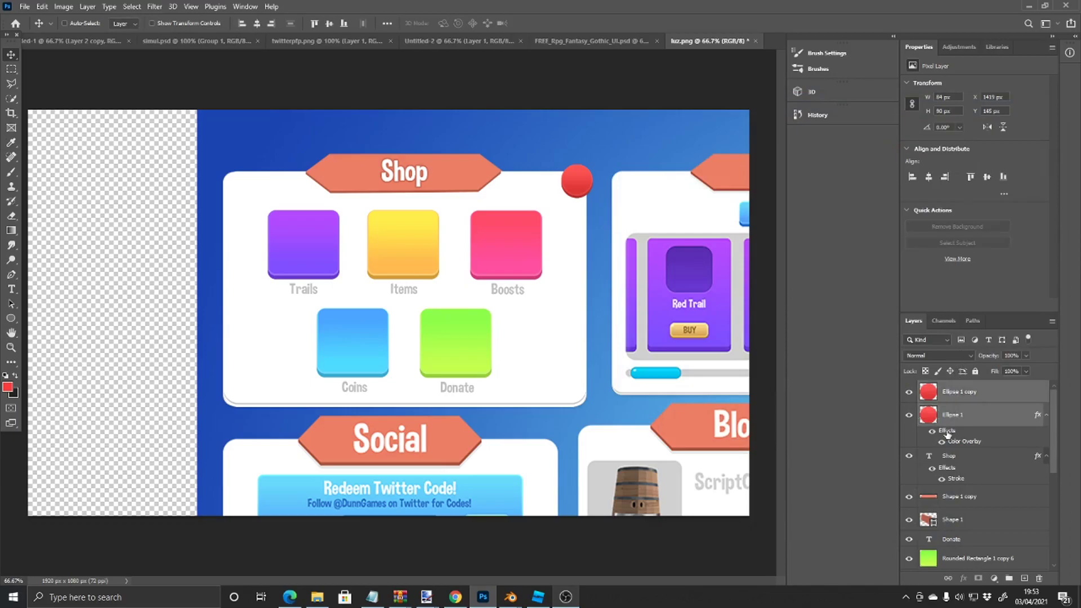
key(Delete)
Step: Add a new top layer and set the foreground colour to white
click(1024, 578)
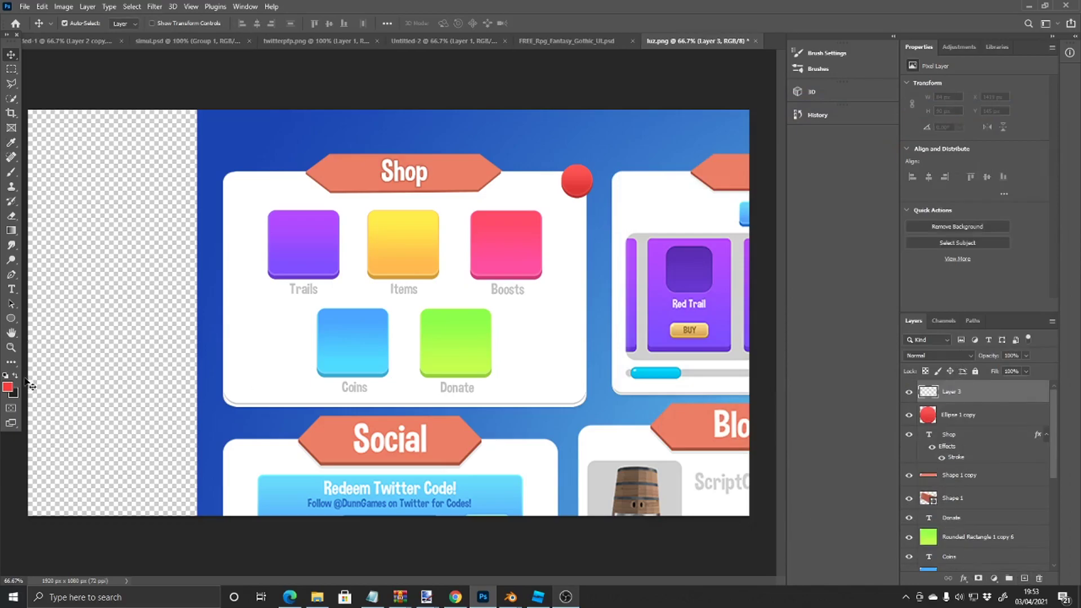
click(9, 387)
click(660, 350)
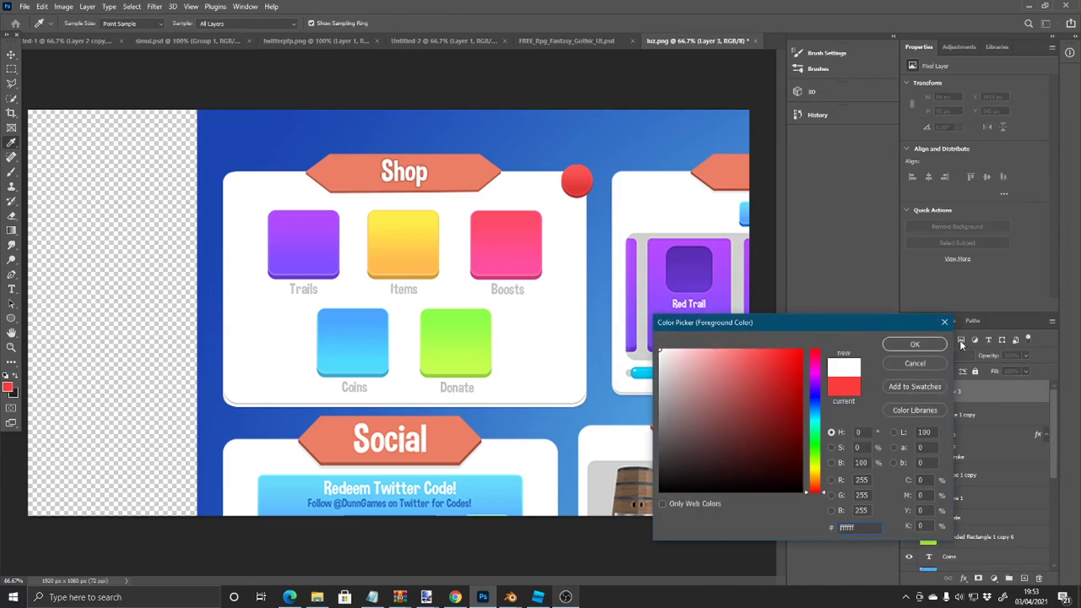
click(914, 344)
Step: Type an 'X' on the red circle and scale it up to 60.48 pt
click(11, 289)
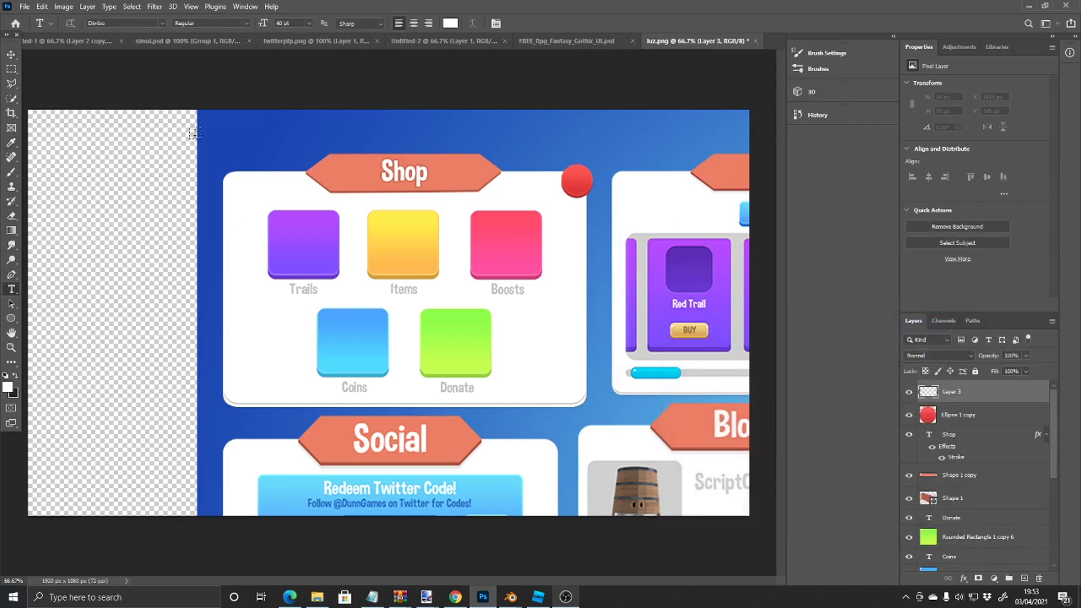
click(570, 180)
text(X)
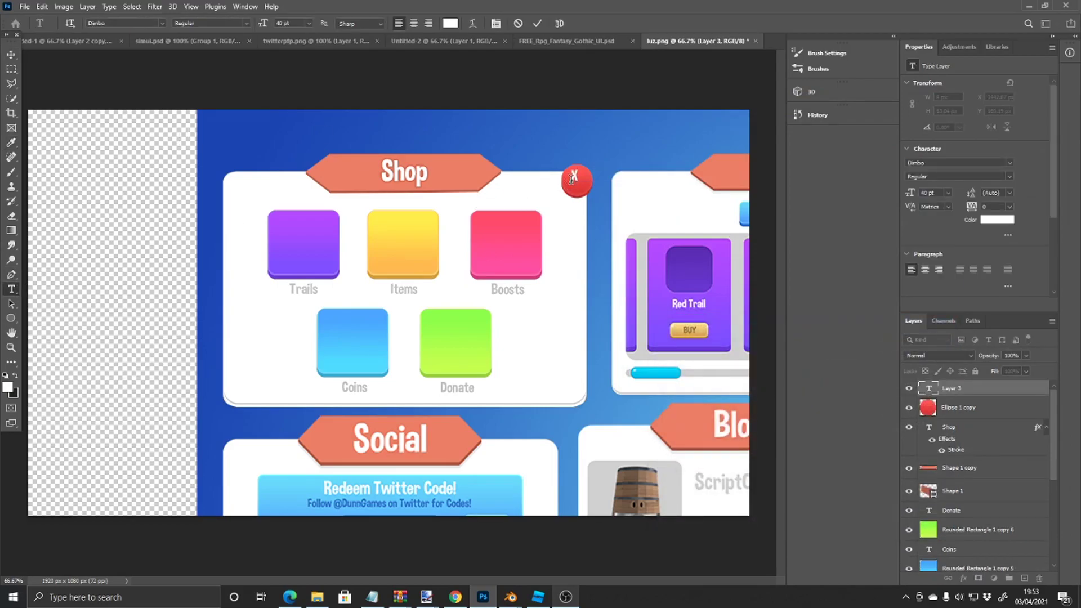
key(ctrl+t)
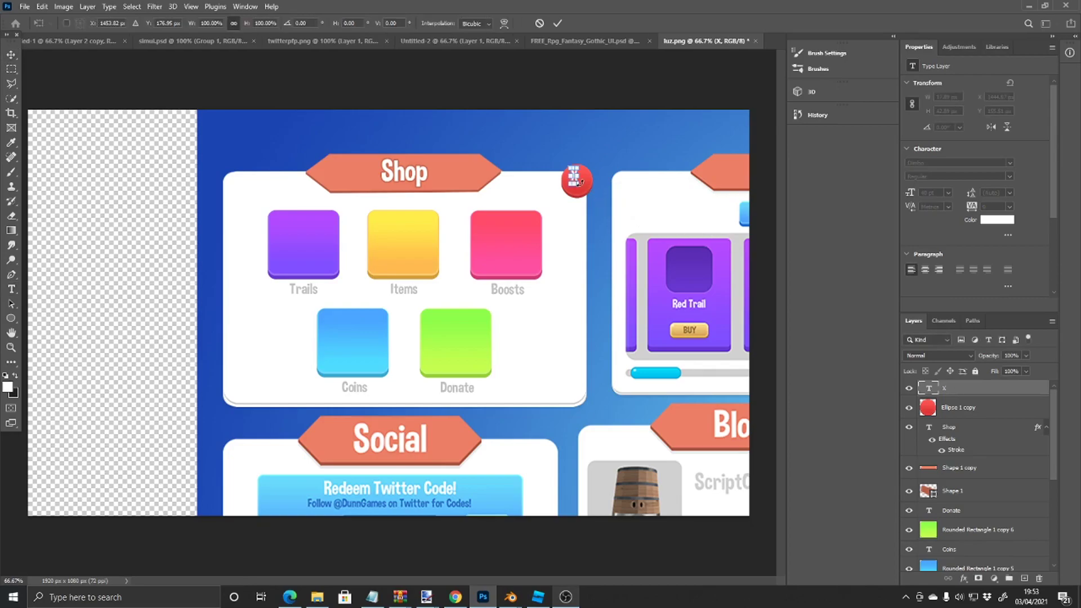
drag(587, 193, 589, 192)
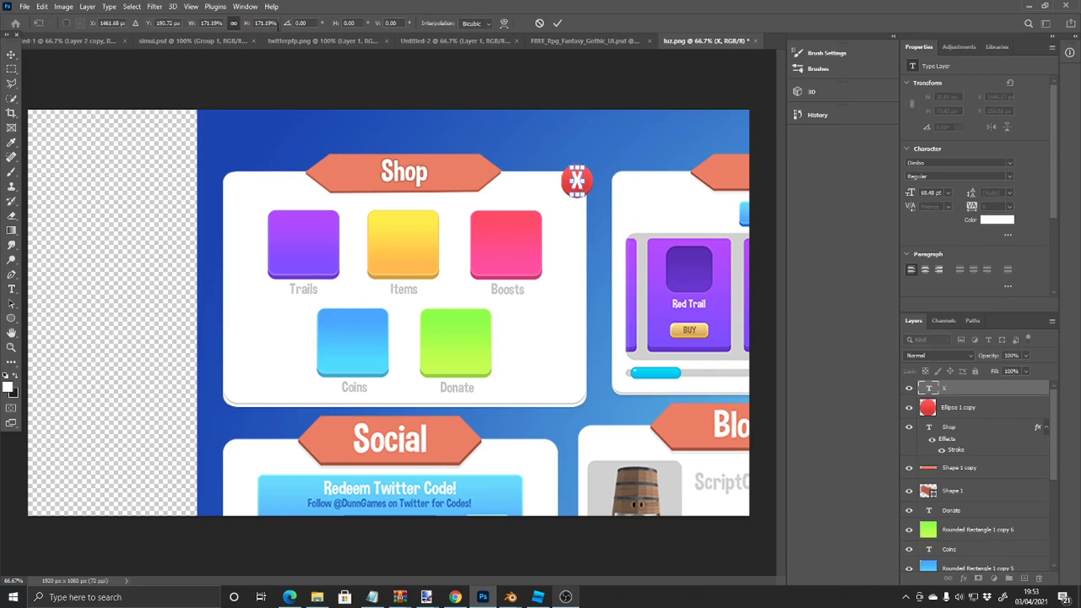
click(11, 55)
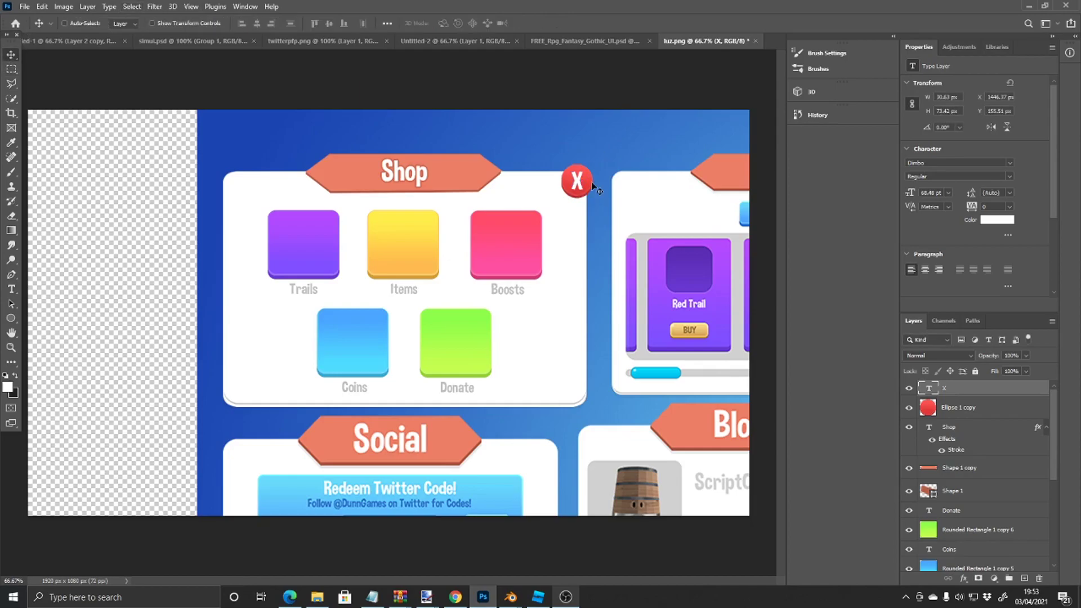
key(ctrl+t)
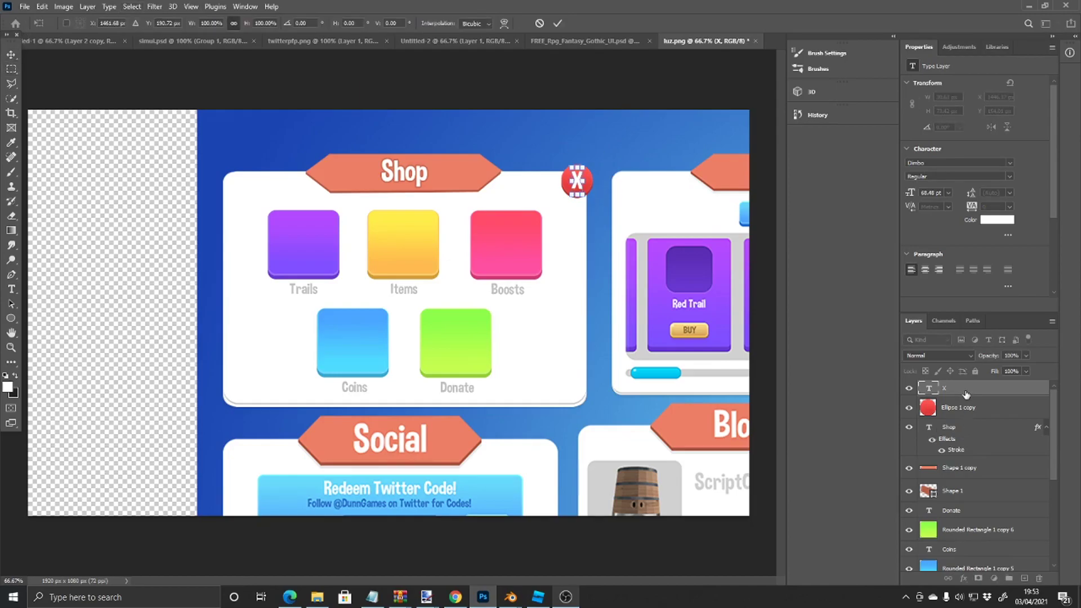
Step: Give the X a 4 px outside stroke in dark red #c13737
right_click(966, 394)
click(848, 85)
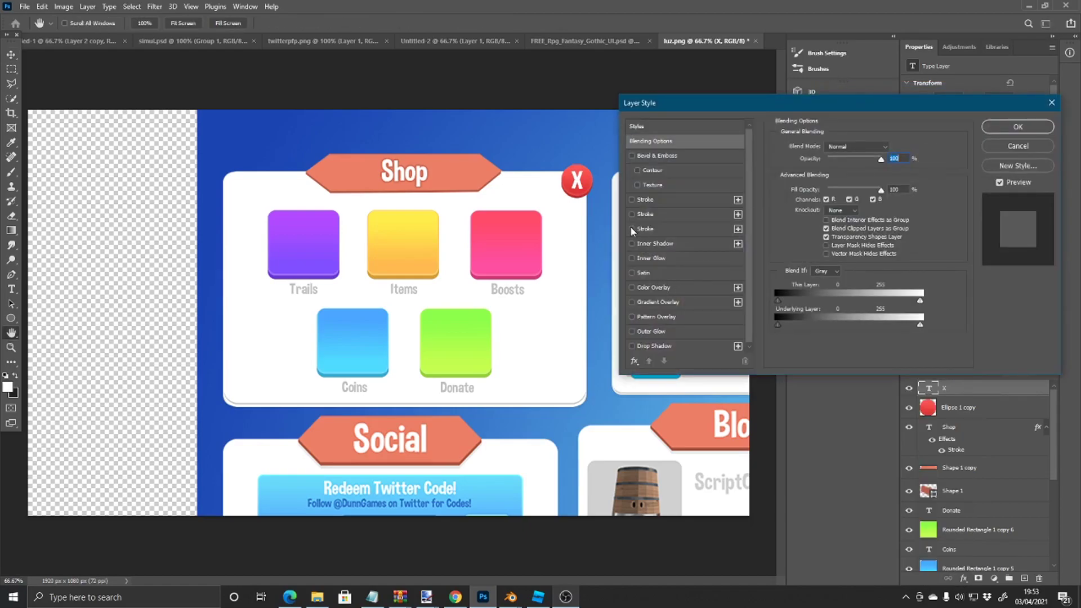
click(645, 200)
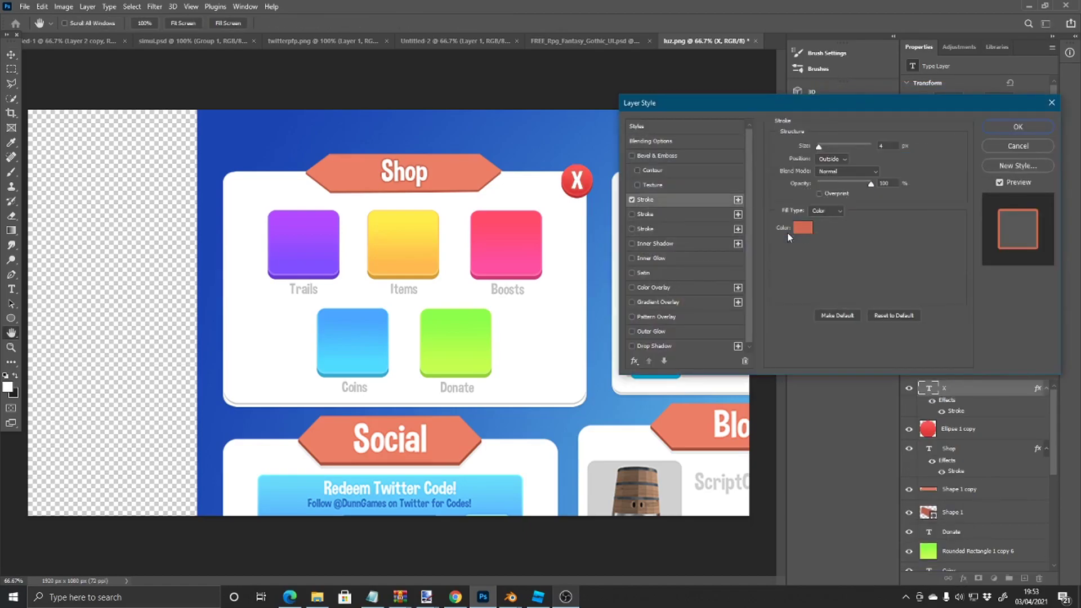
click(803, 228)
click(585, 193)
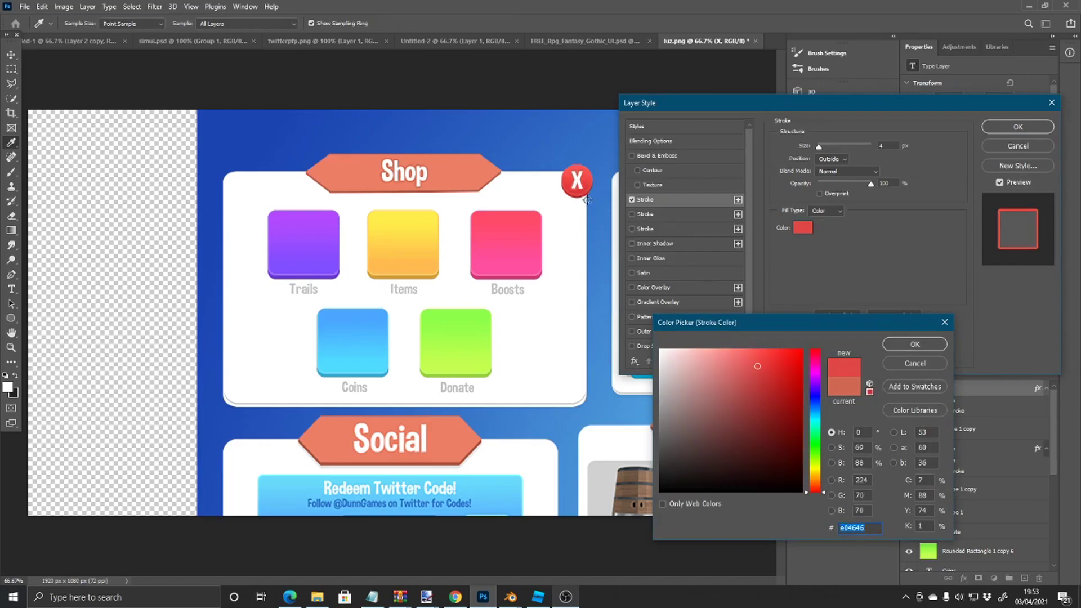
click(762, 383)
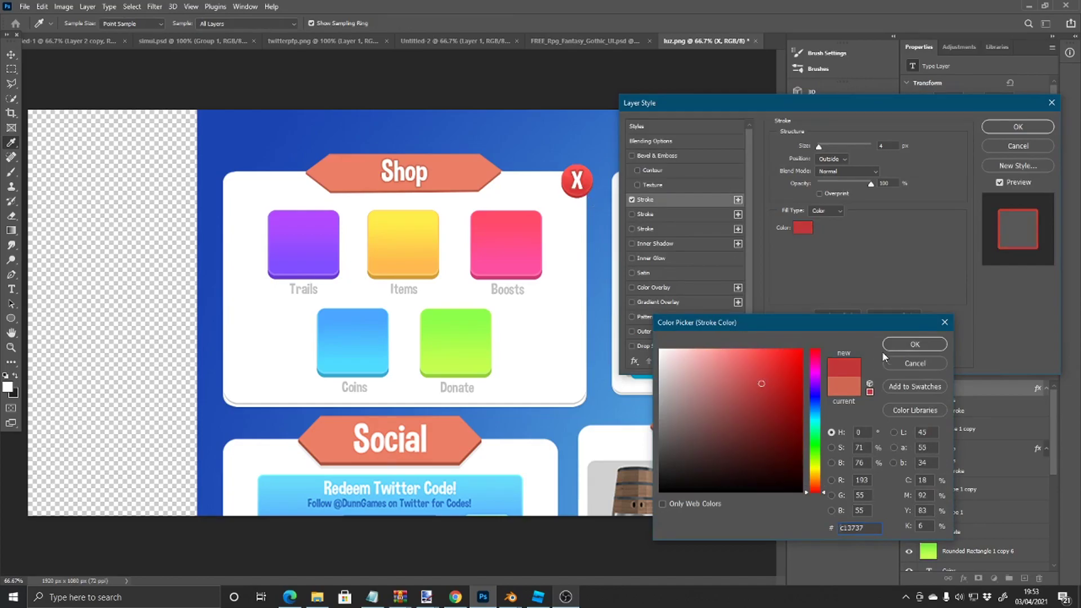
click(915, 344)
click(1013, 127)
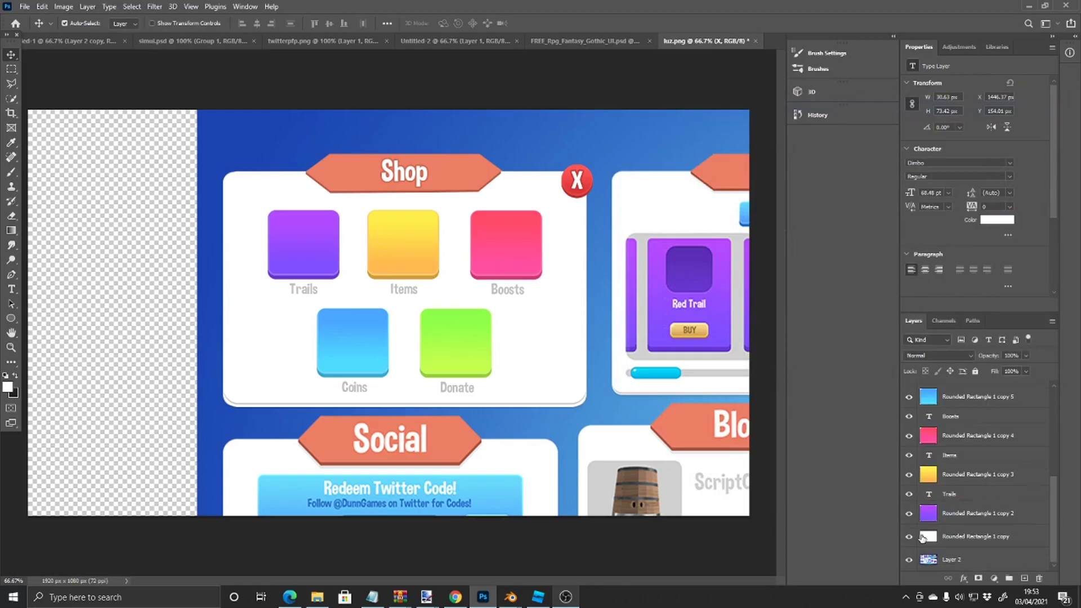
click(908, 559)
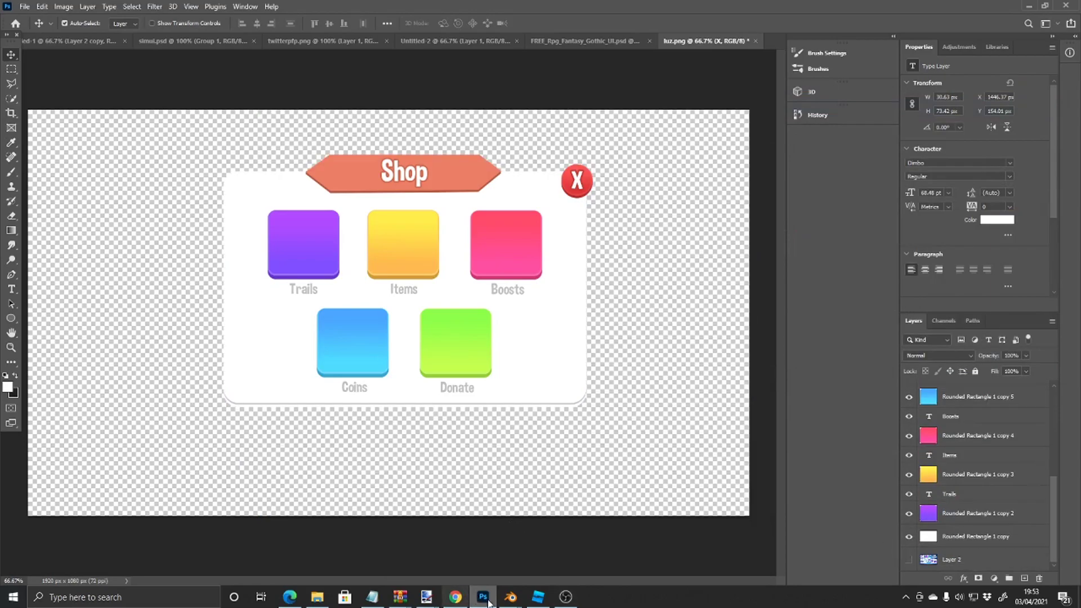
click(566, 597)
click(566, 597)
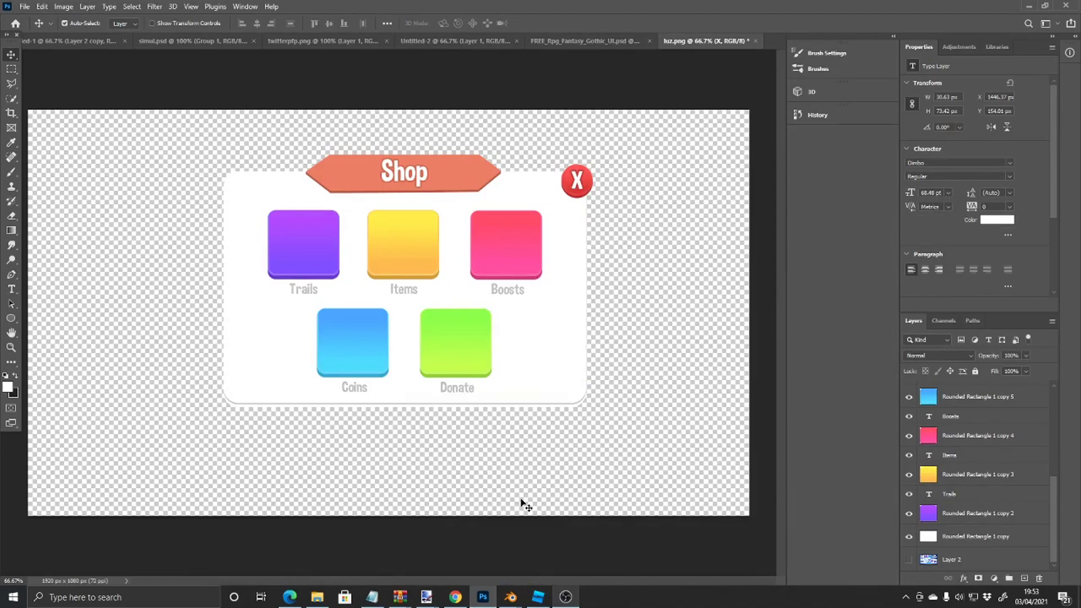
click(909, 559)
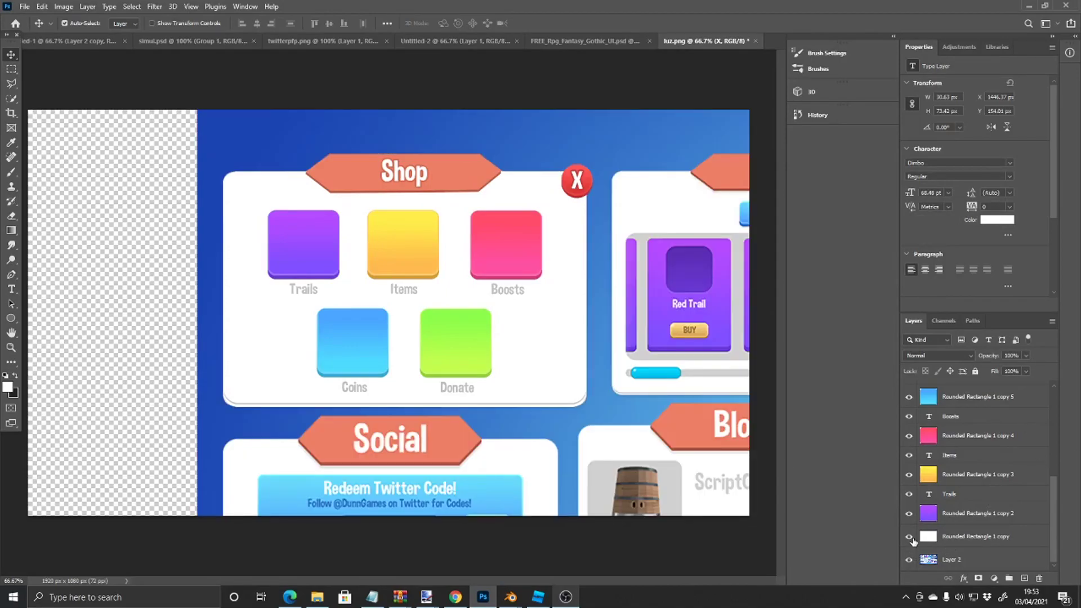
click(910, 538)
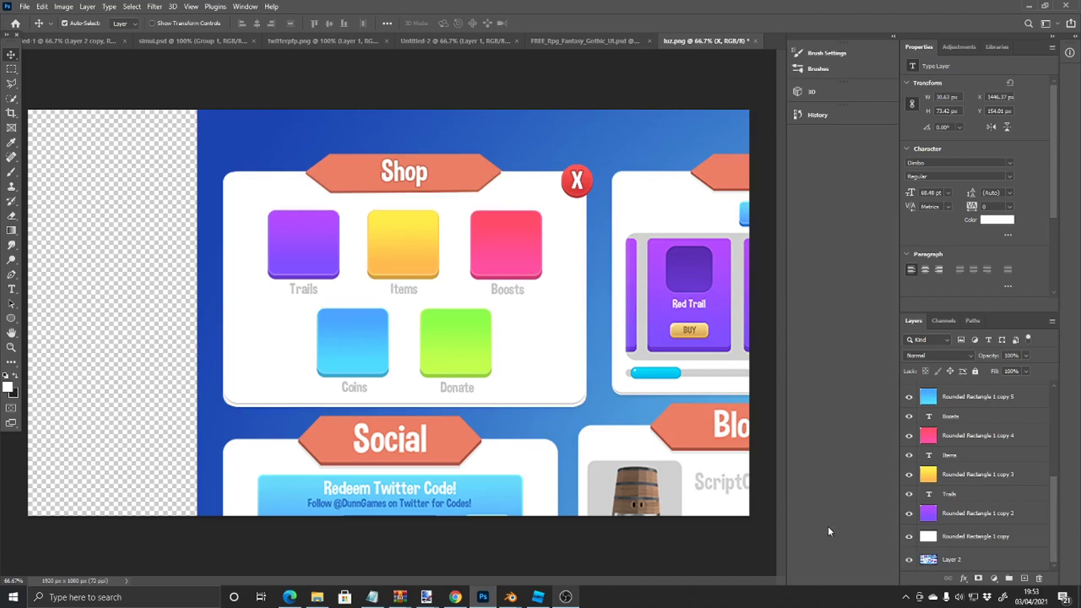